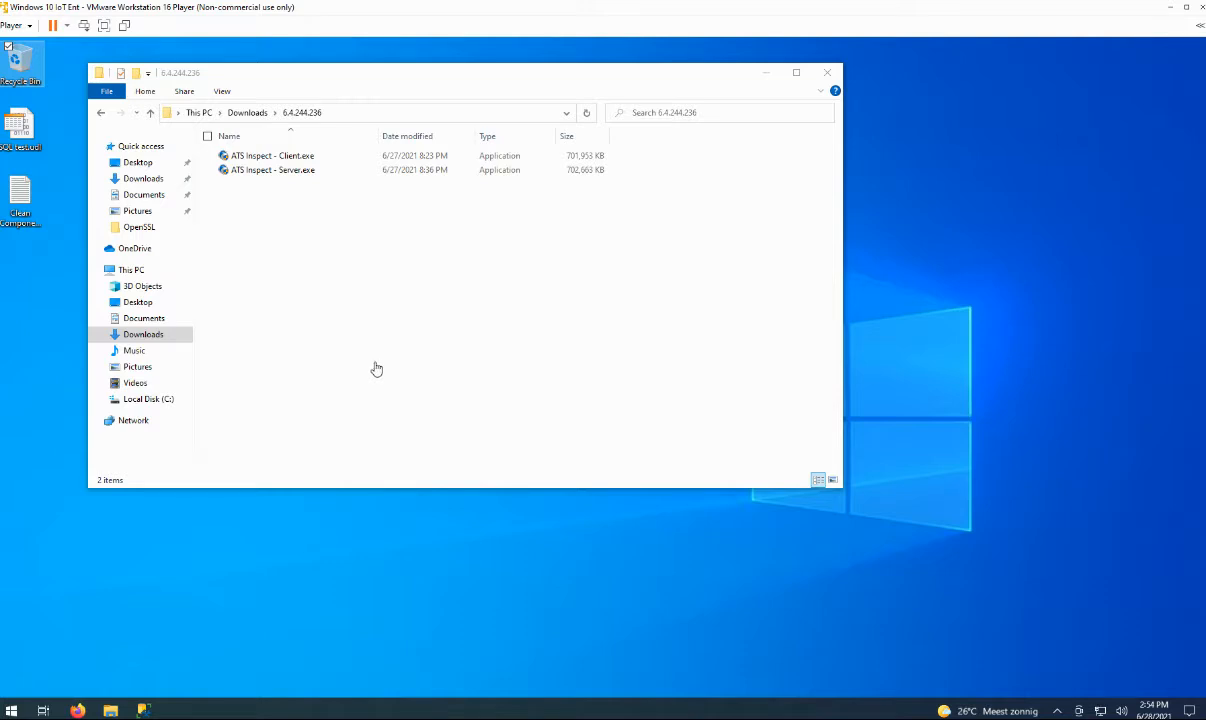
Select ATS Inspect - Server.exe in the Downloads\6.4.244.236 folder.
{"action": "left_click", "coordinate": [242, 176]}
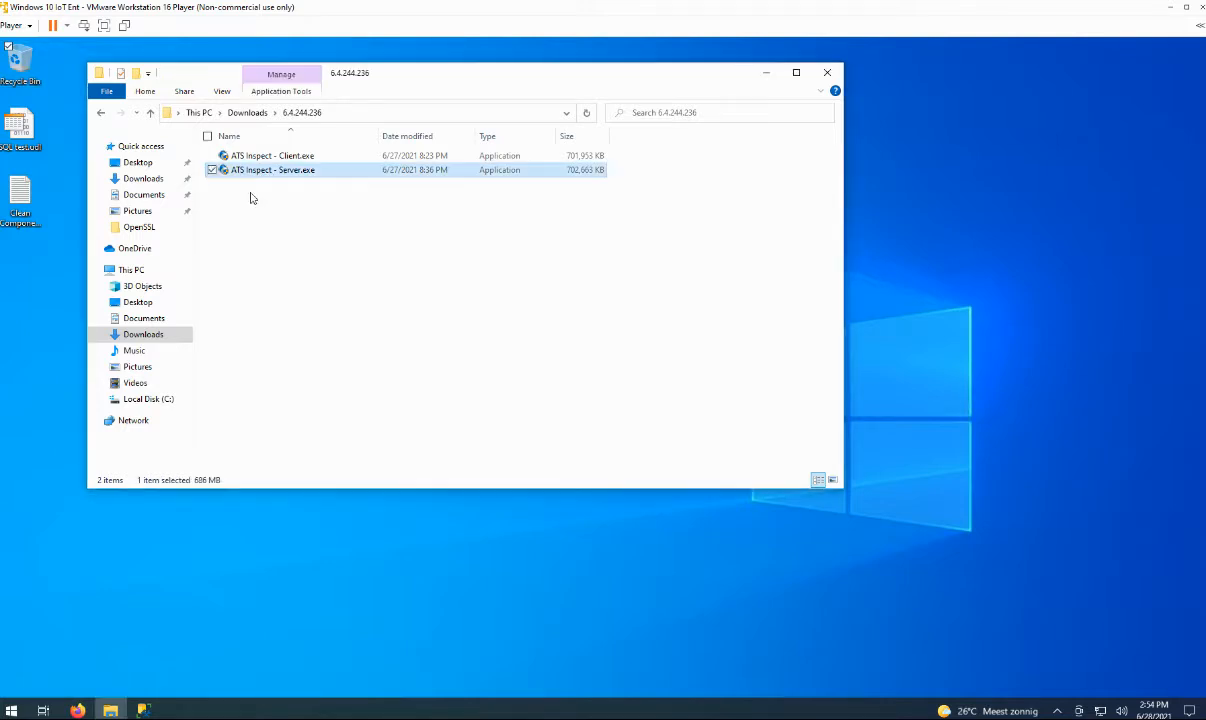
Run the server installer, accept the licence, and choose Custom setup keeping all services.
{"action": "double_click", "coordinate": [244, 175]}
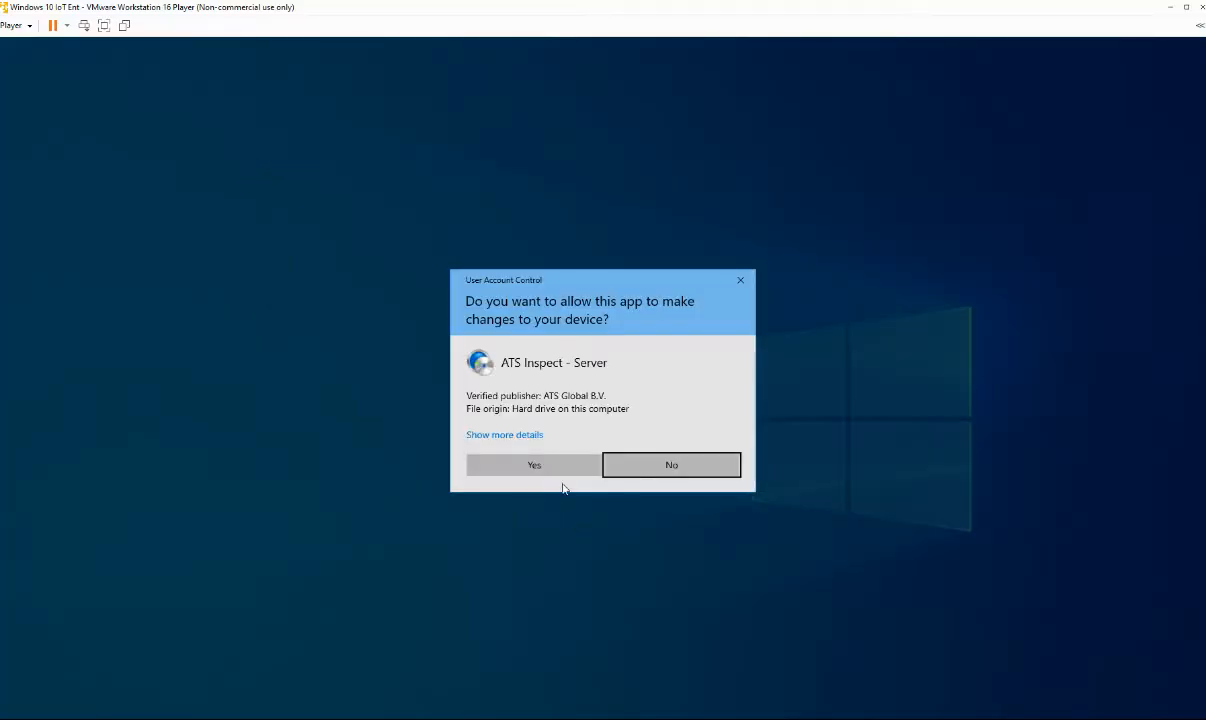
{"action": "left_click", "coordinate": [552, 470]}
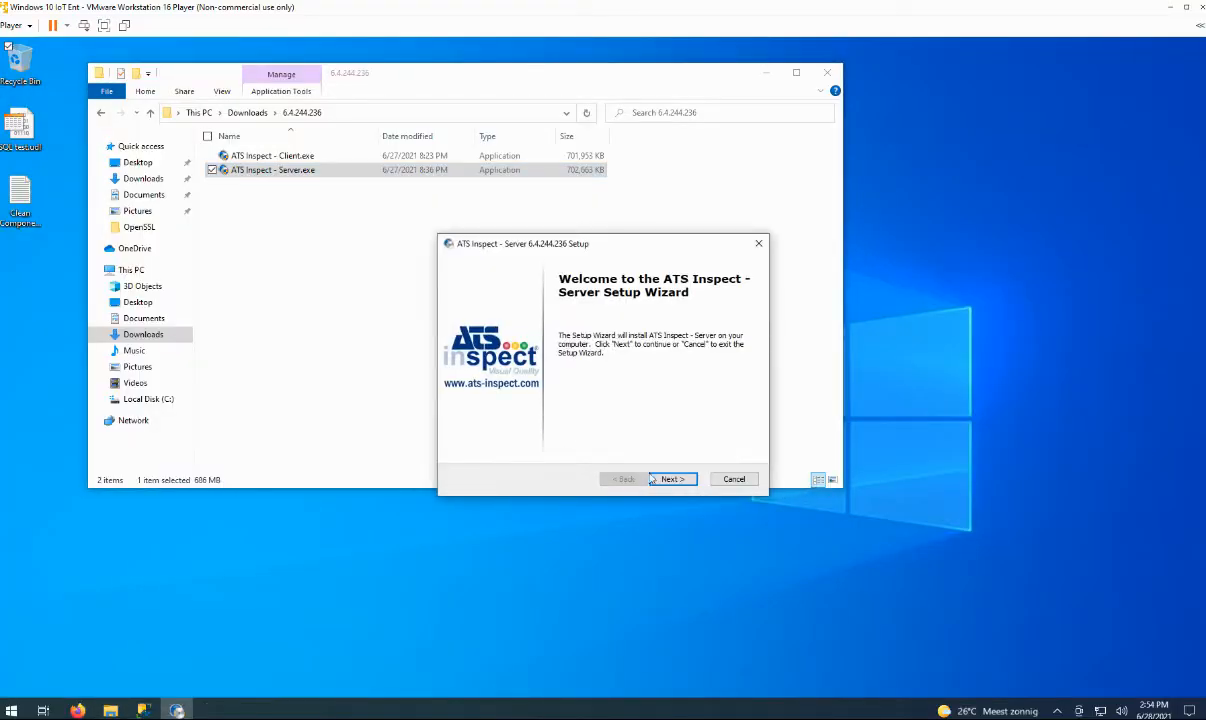
{"action": "left_click", "coordinate": [689, 481]}
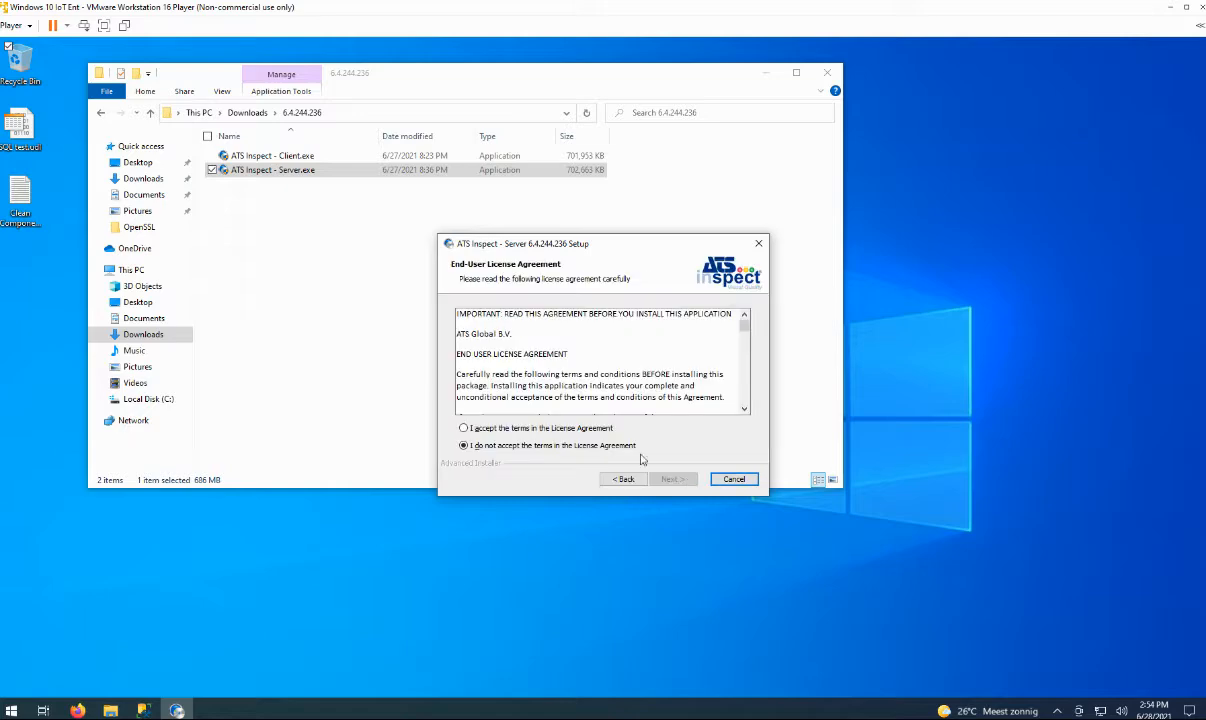
{"action": "left_click", "coordinate": [583, 430]}
{"action": "left_click", "coordinate": [687, 479]}
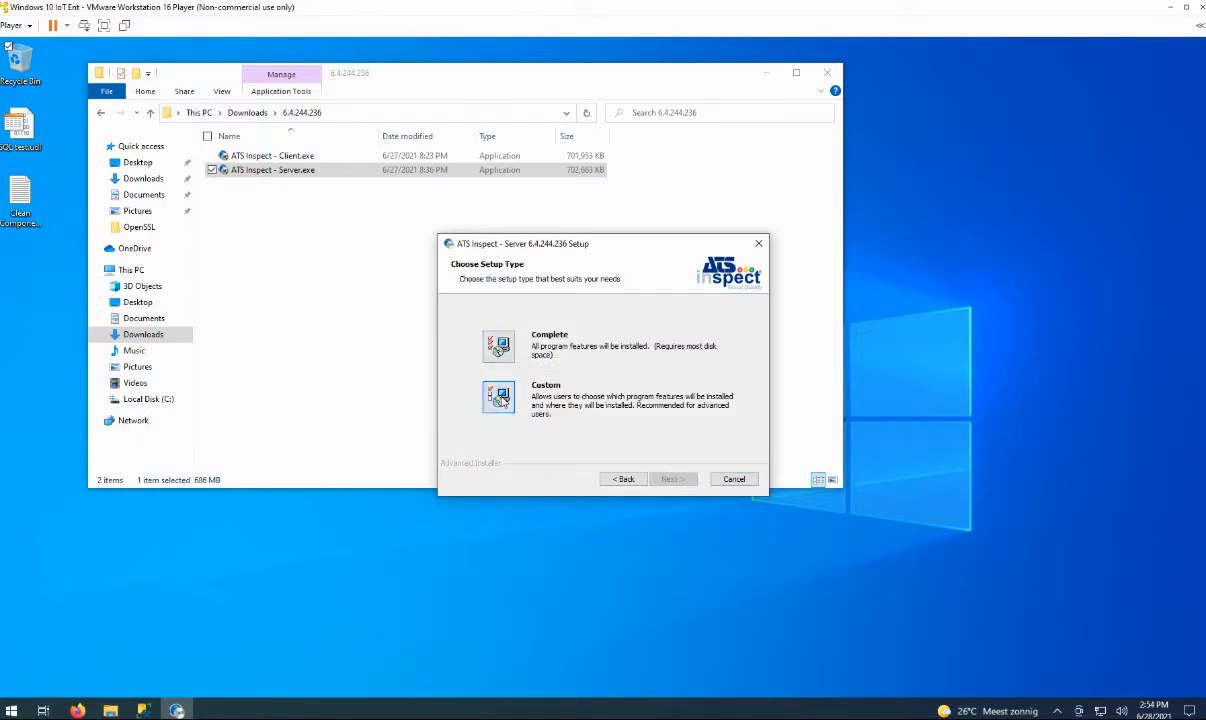
{"action": "left_click", "coordinate": [498, 397]}
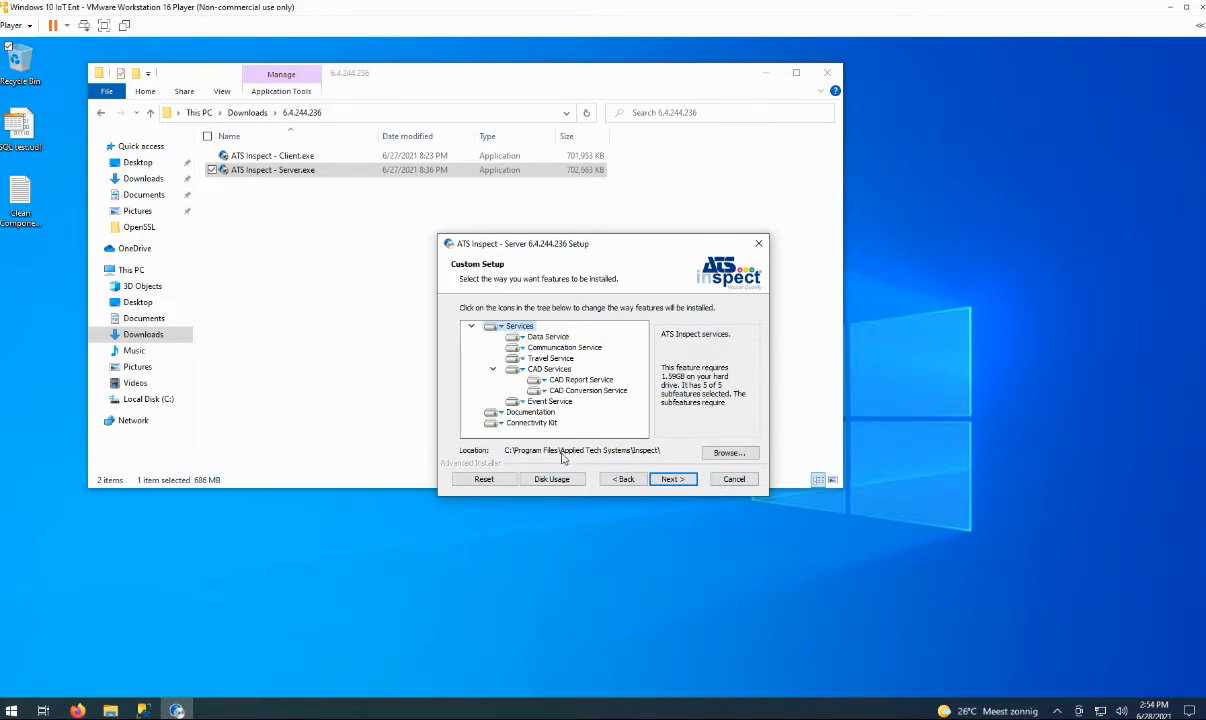
{"action": "left_click", "coordinate": [676, 480]}
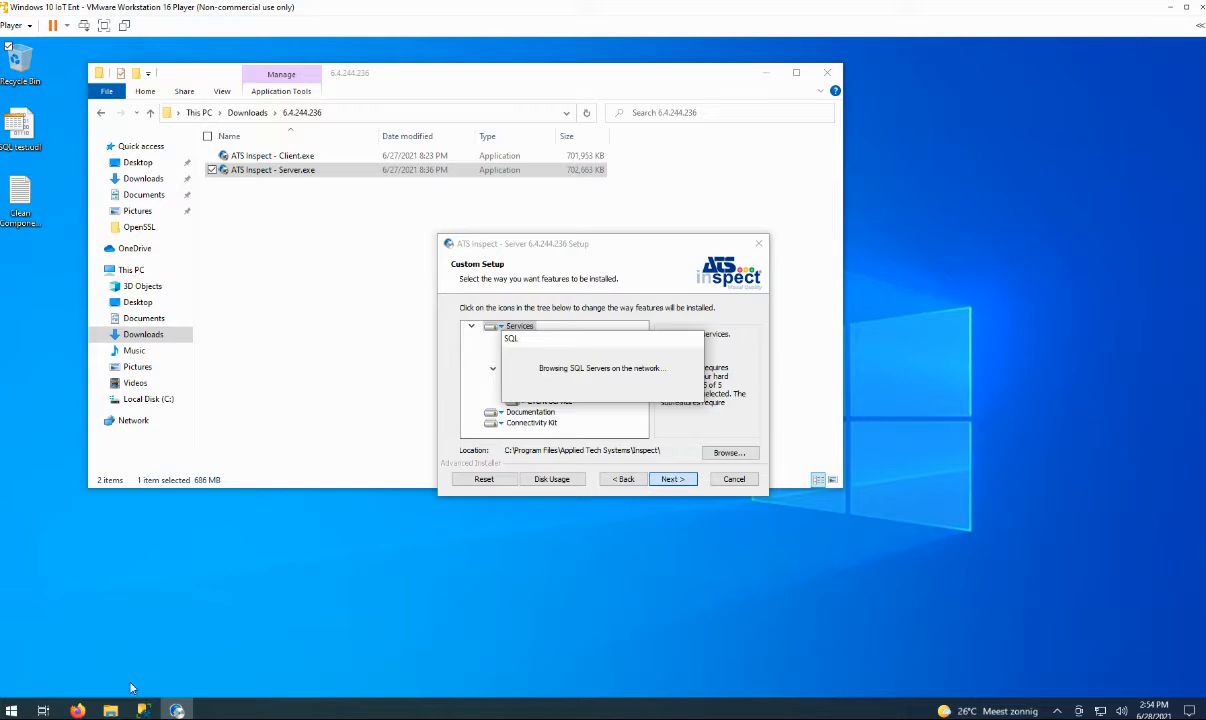
Copy the local server name from SSMS's Database Engine connection dialog and return to setup.
{"action": "left_click", "coordinate": [143, 710]}
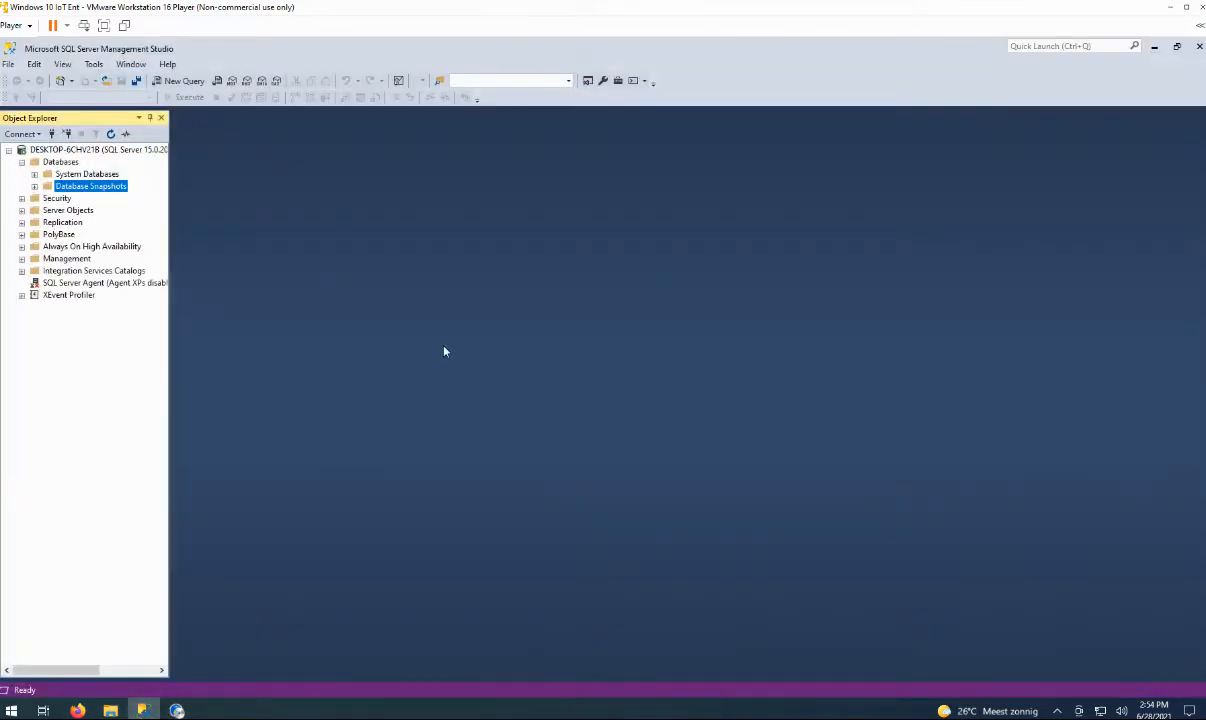
{"action": "left_click", "coordinate": [20, 133]}
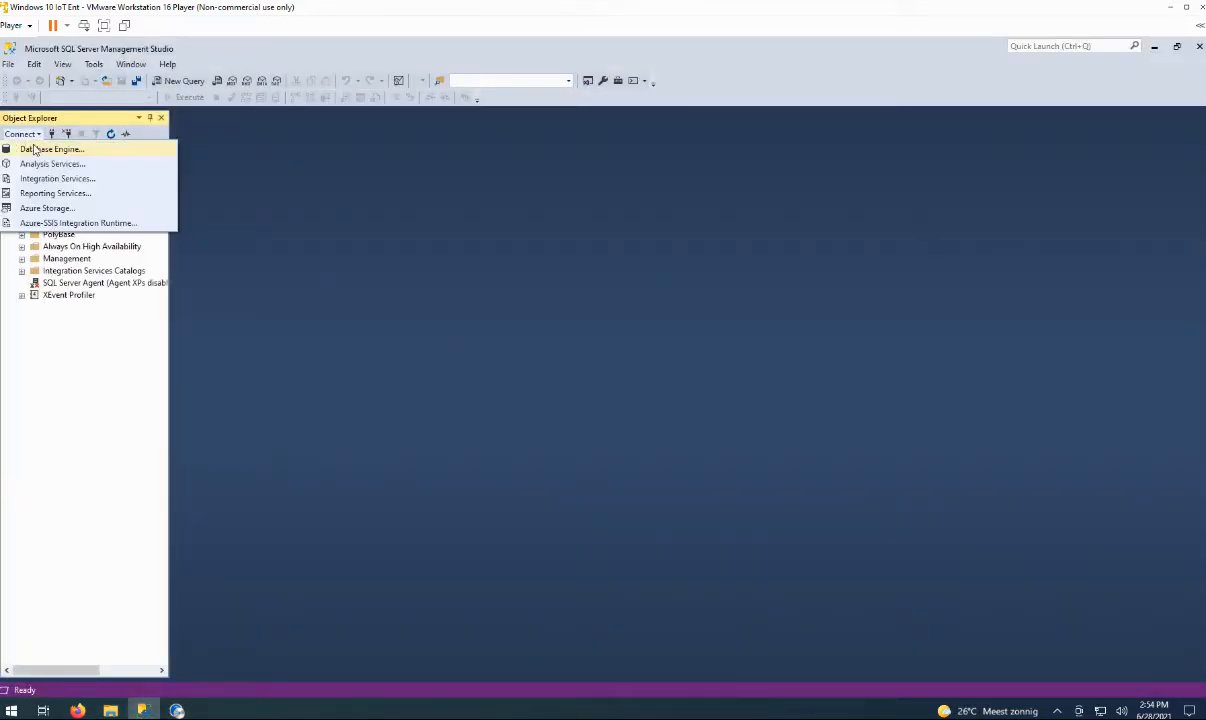
{"action": "left_click", "coordinate": [35, 148]}
{"action": "right_click", "coordinate": [580, 288]}
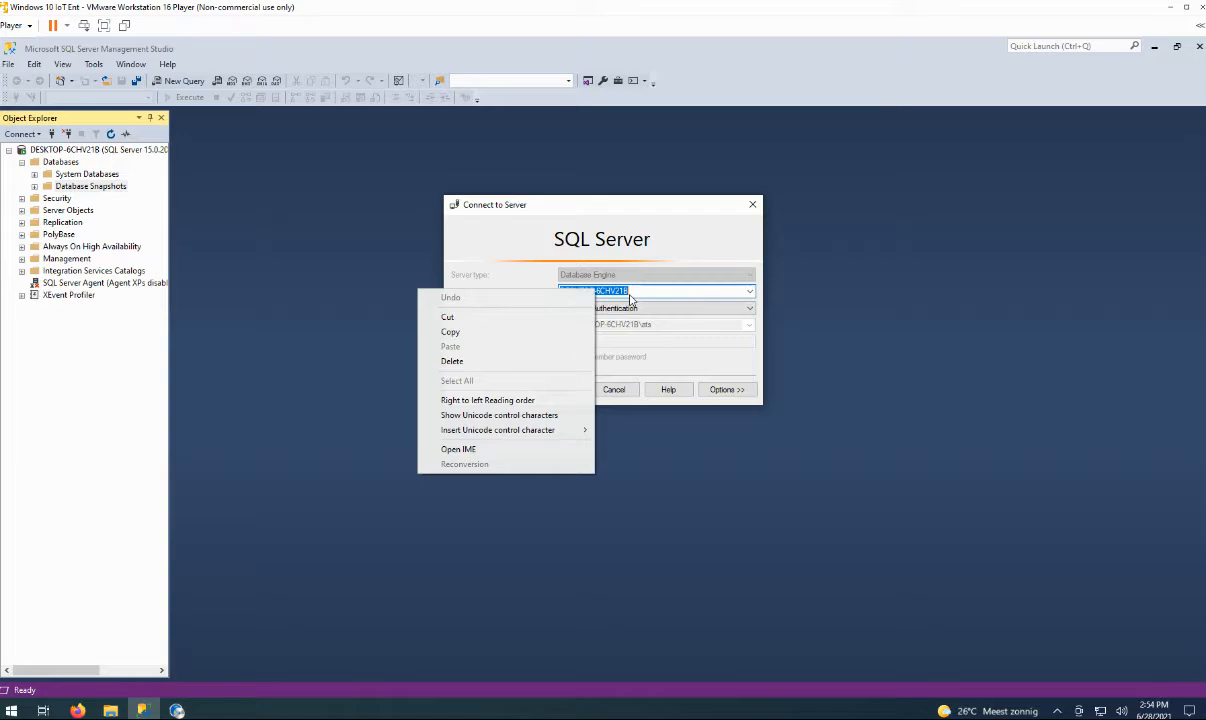
{"action": "left_click", "coordinate": [480, 331]}
{"action": "left_click", "coordinate": [619, 395]}
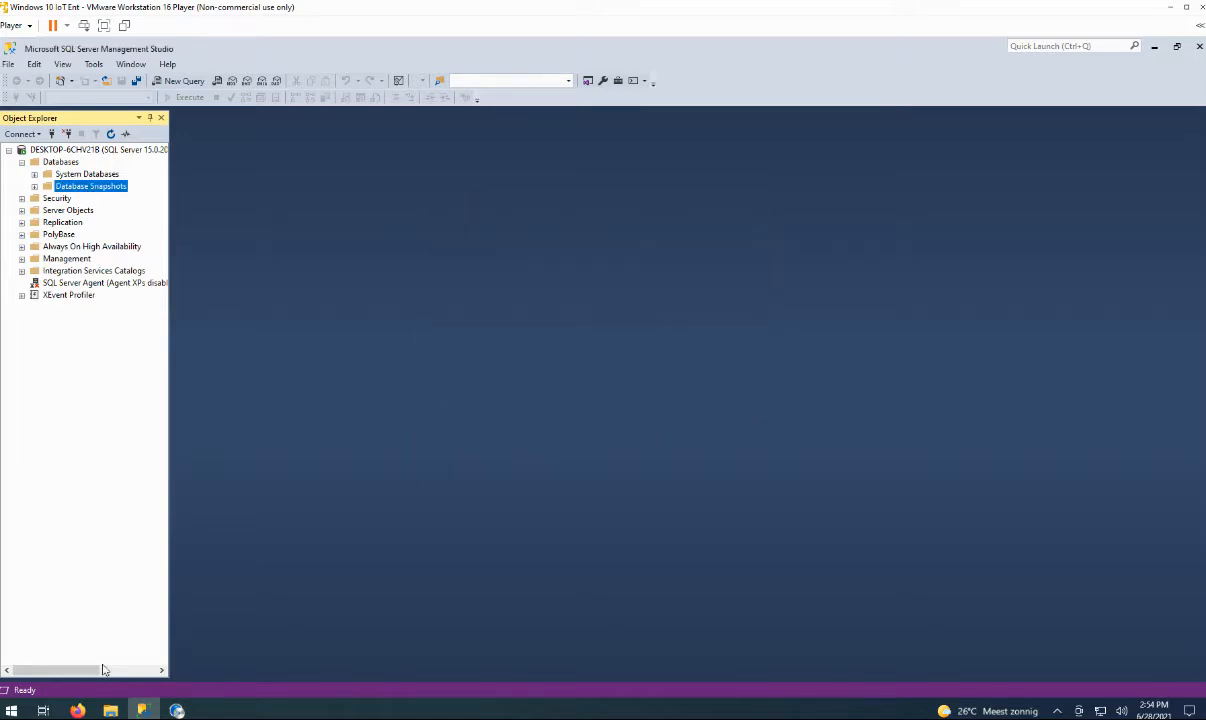
{"action": "left_click", "coordinate": [174, 711]}
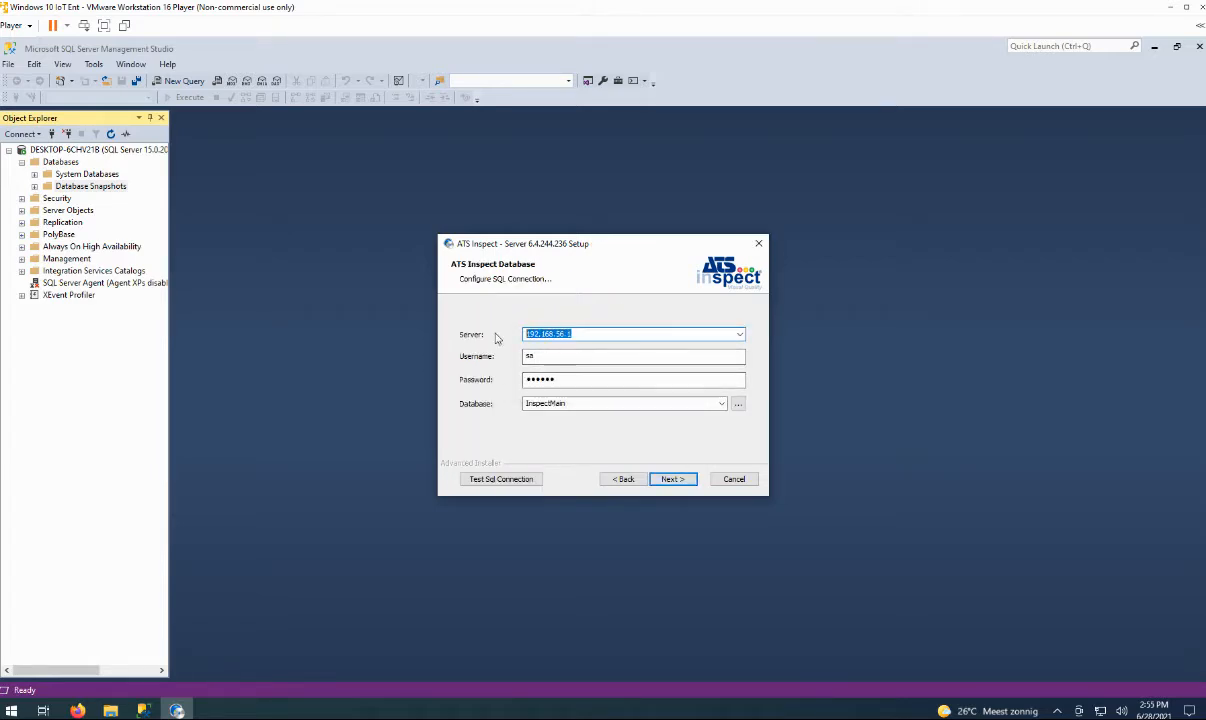
Paste the DESKTOP-6CHV21B server name, re-enter the password, and test the SQL connection.
{"action": "key", "text": "ctrl+v"}
{"action": "left_click_drag", "start_coordinate": [568, 380], "coordinate": [417, 388]}
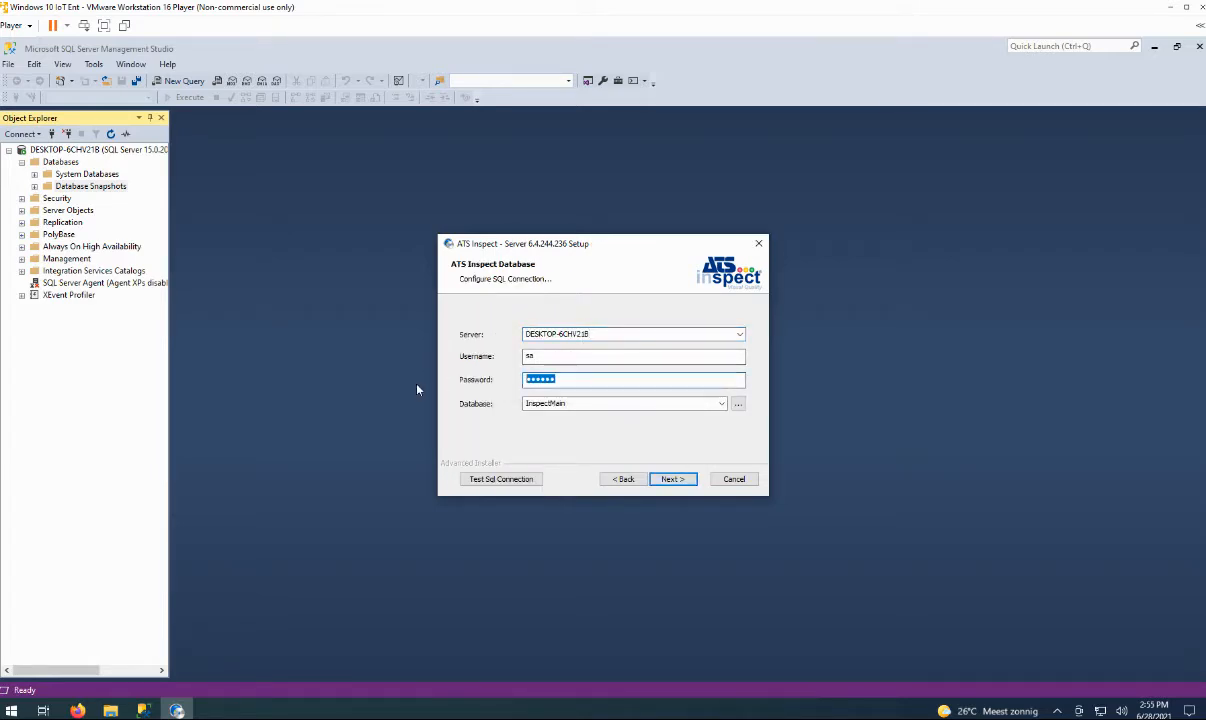
{"action": "type", "text": "•••"}
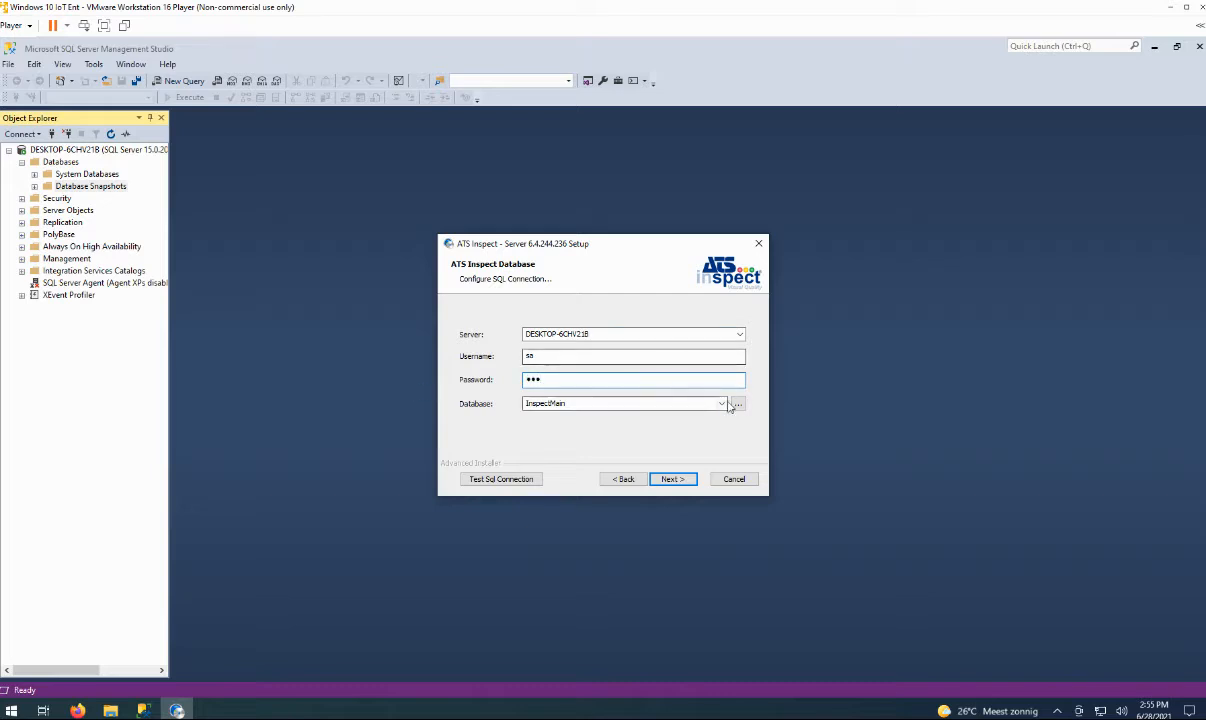
{"action": "left_click", "coordinate": [521, 481]}
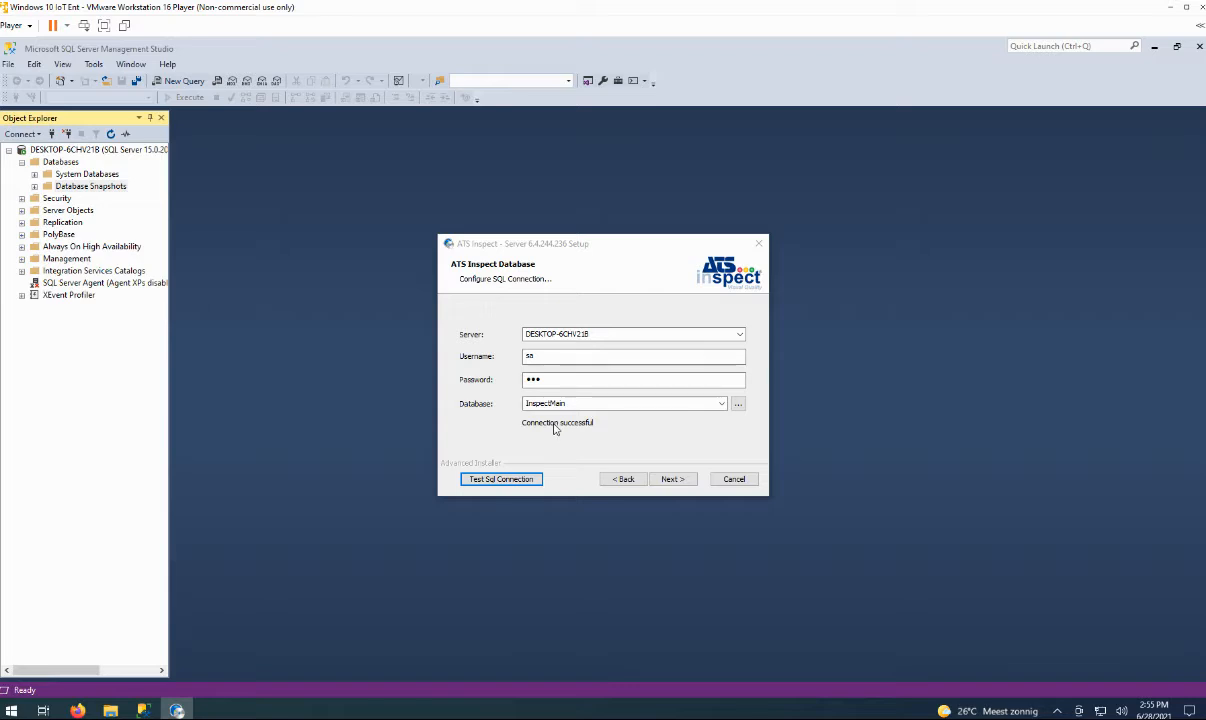
Change the database name from InspectMain to Inspect and proceed to the Data Service Connection page.
{"action": "left_click", "coordinate": [739, 410]}
{"action": "left_click", "coordinate": [602, 403]}
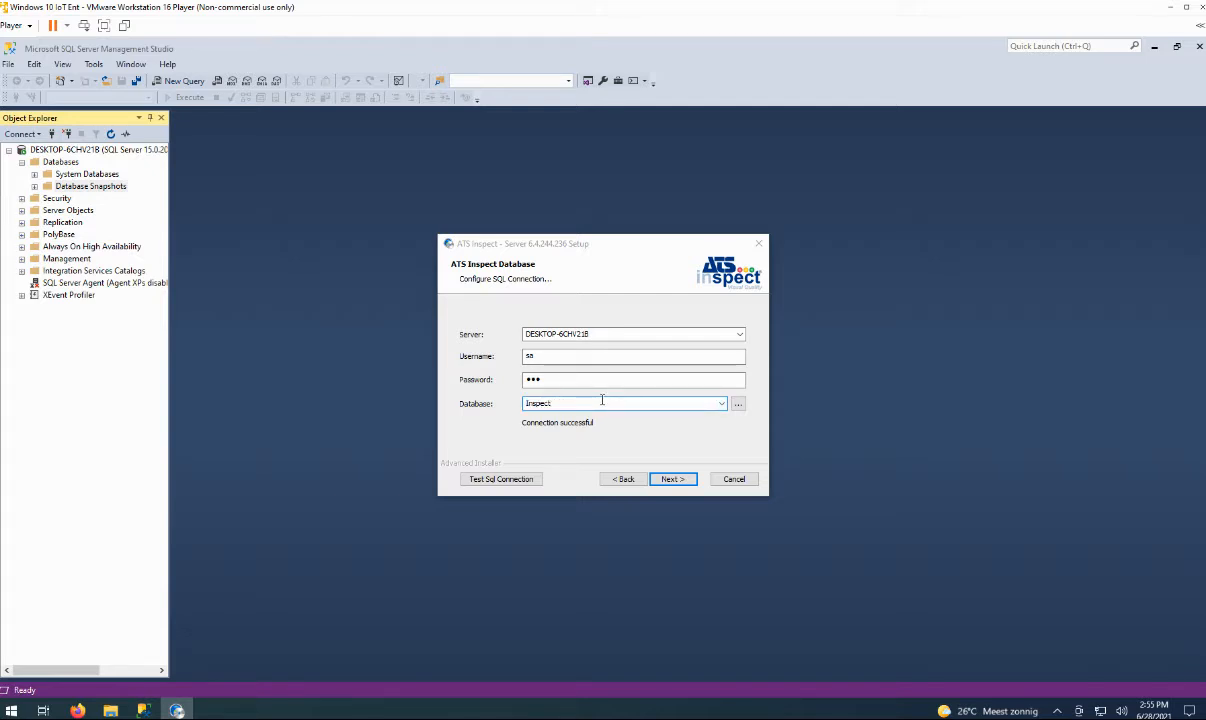
{"action": "left_click", "coordinate": [675, 480]}
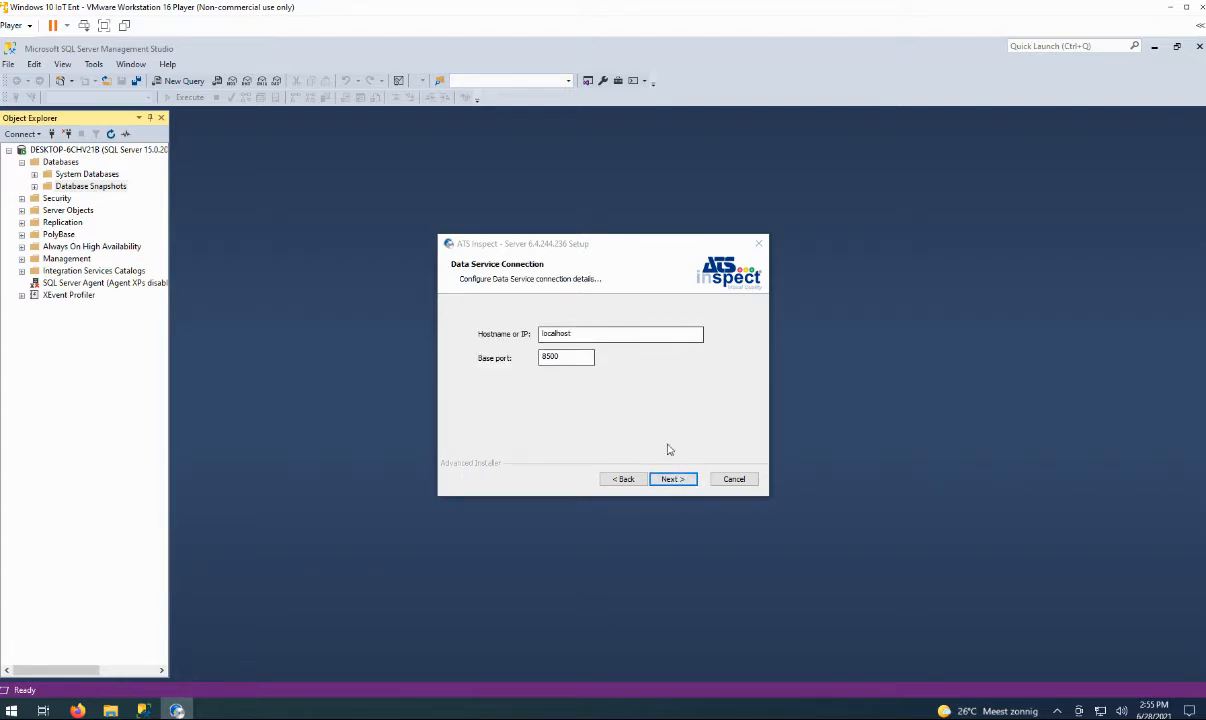
Install the server and finish the wizard without viewing the readme file.
{"action": "left_click", "coordinate": [679, 484]}
{"action": "left_click", "coordinate": [676, 480]}
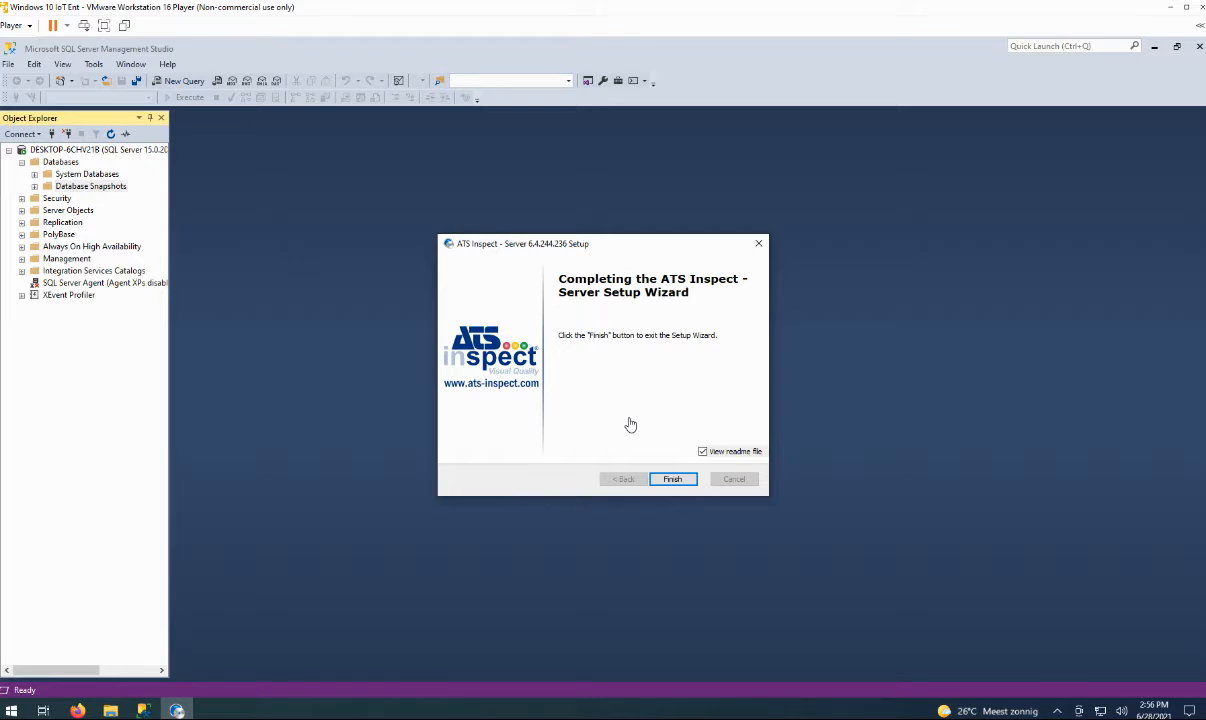
{"action": "left_click", "coordinate": [703, 453]}
{"action": "left_click", "coordinate": [676, 479]}
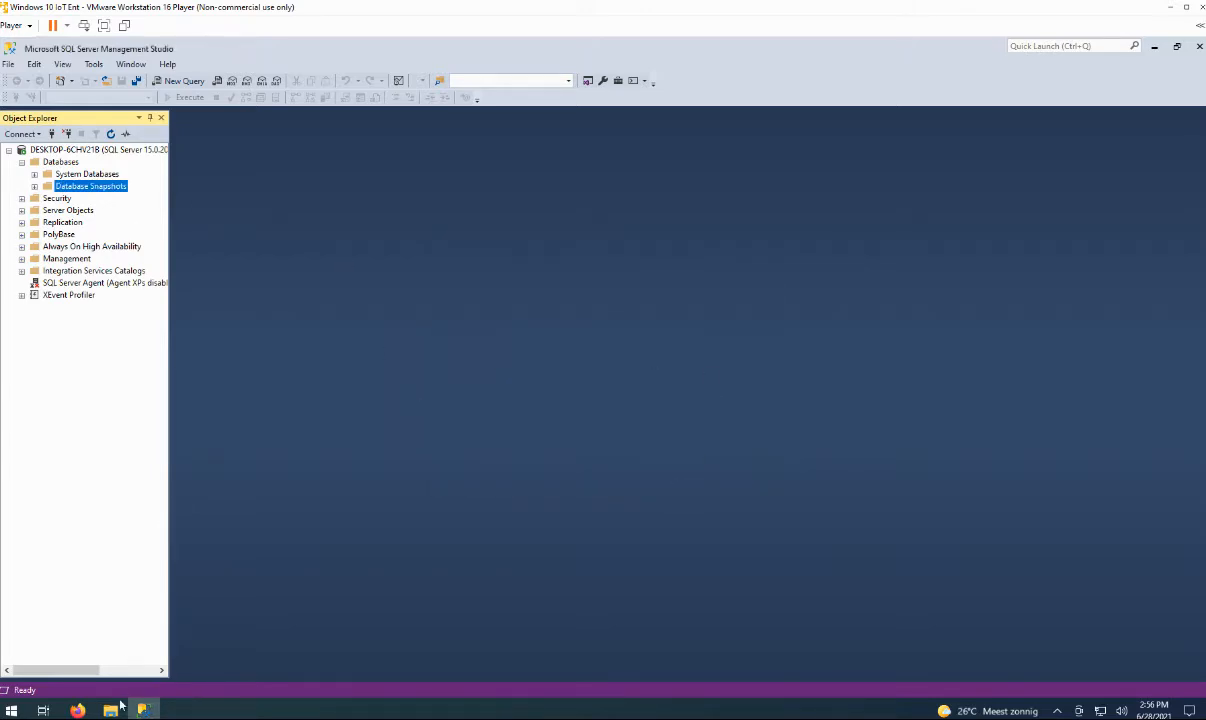
Copy the Build folder from C:\Program Files\Applied Tech Systems\Inspect\Connectivity Kit.
{"action": "left_click", "coordinate": [113, 709]}
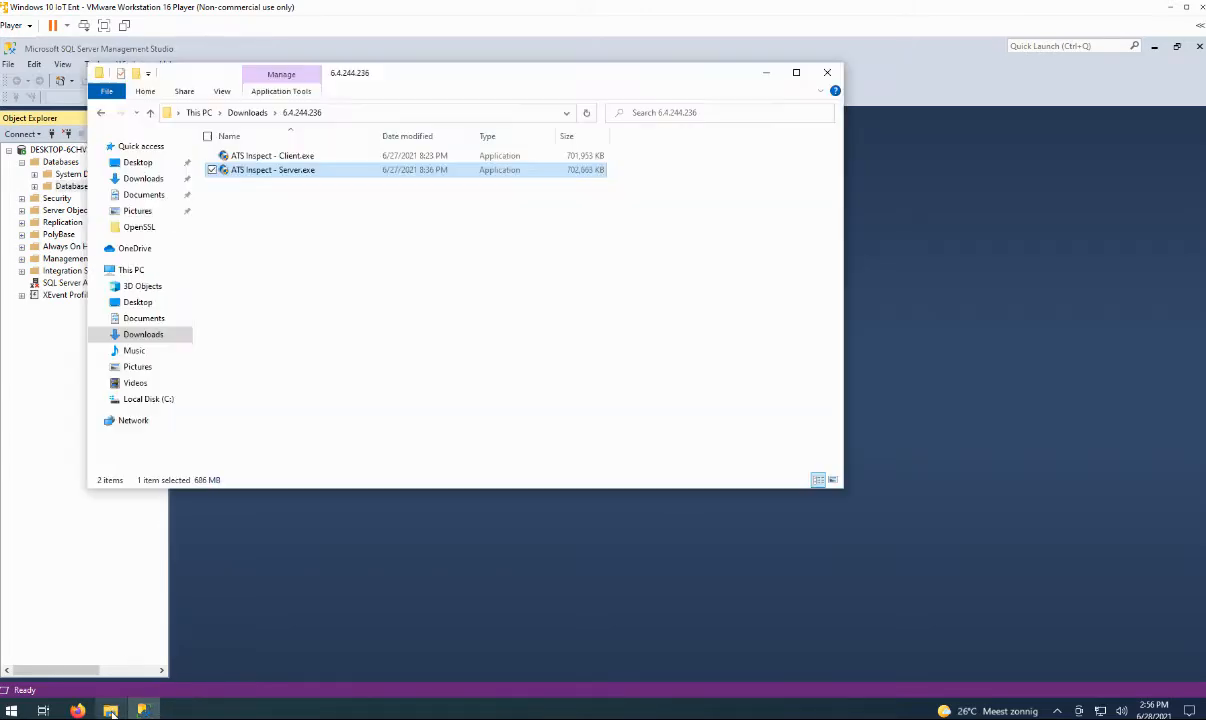
{"action": "left_click", "coordinate": [140, 400]}
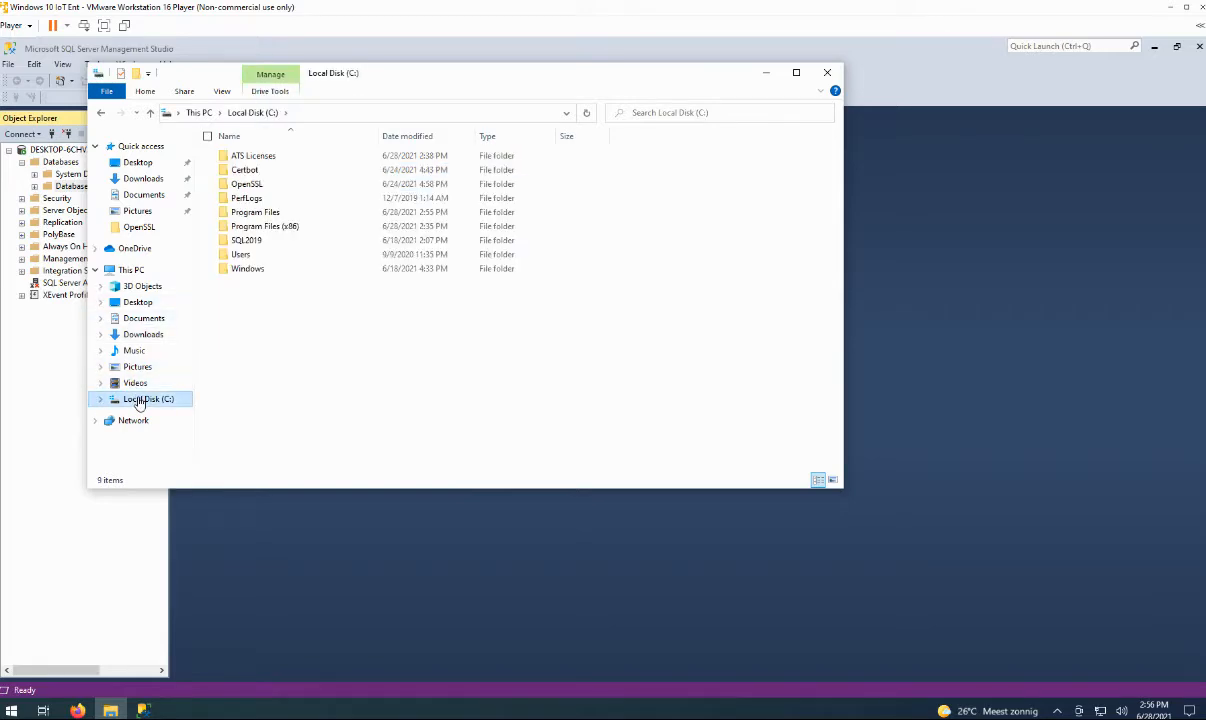
{"action": "double_click", "coordinate": [251, 214]}
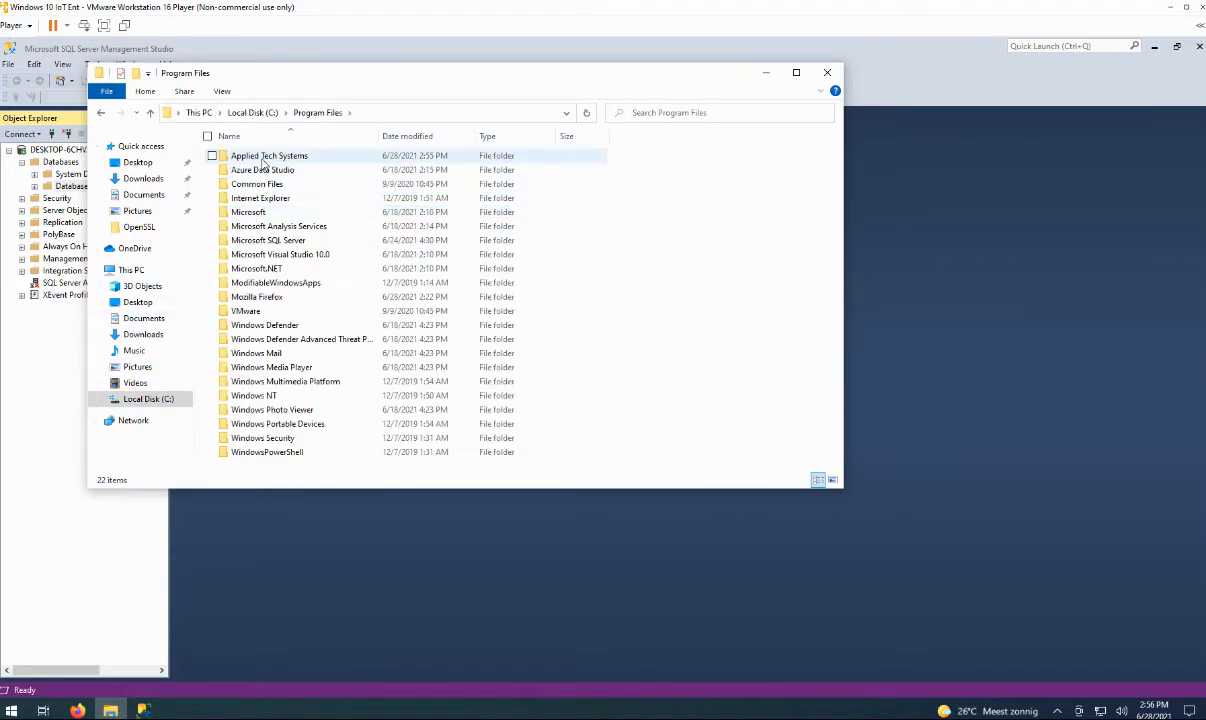
{"action": "double_click", "coordinate": [263, 158]}
{"action": "double_click", "coordinate": [255, 157]}
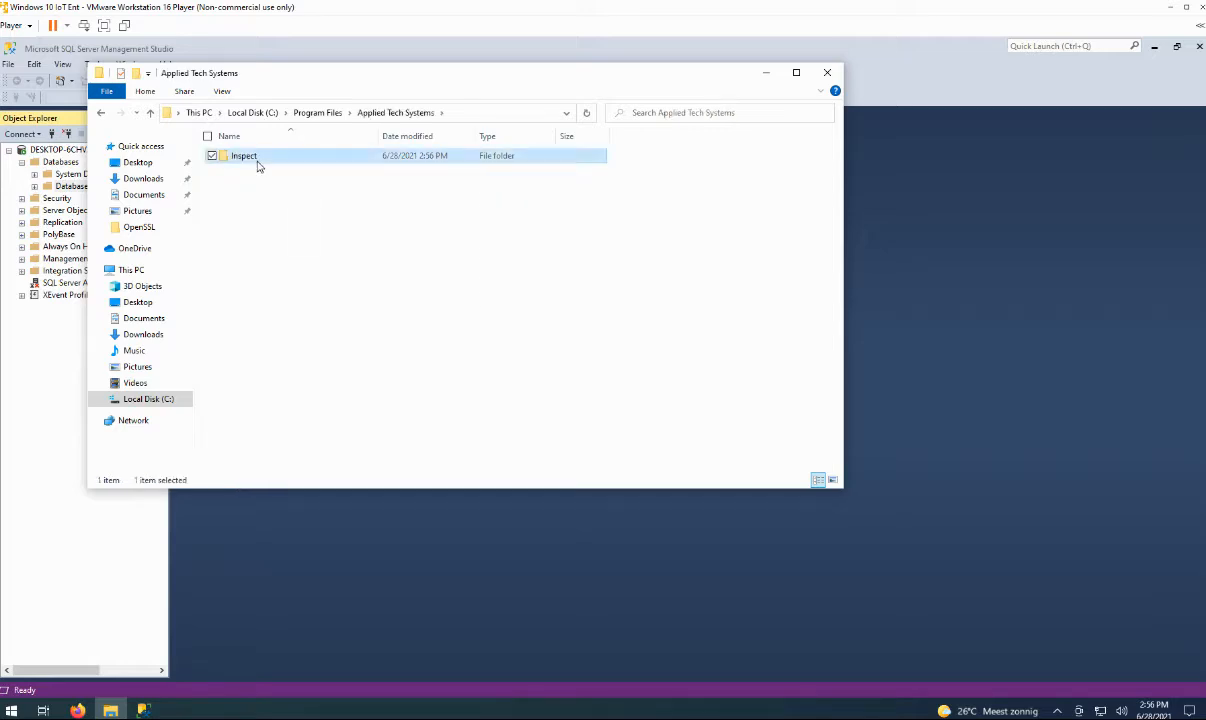
{"action": "left_click", "coordinate": [262, 158]}
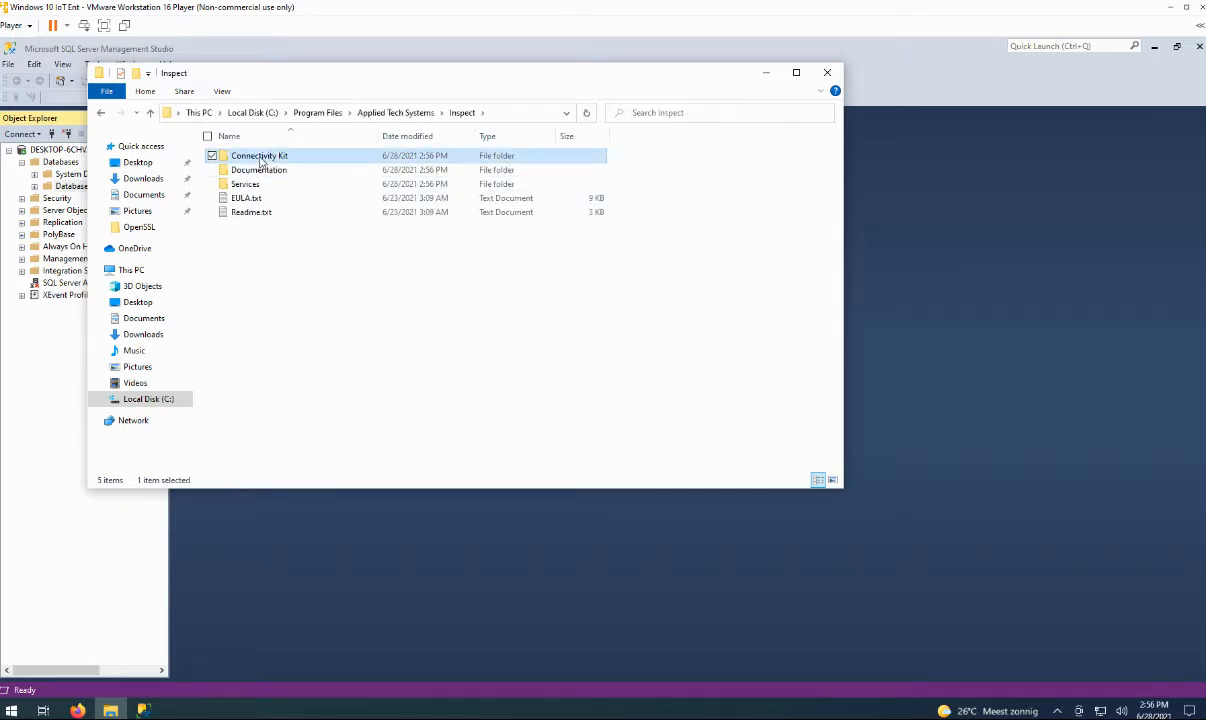
{"action": "double_click", "coordinate": [262, 157]}
{"action": "left_click", "coordinate": [242, 158]}
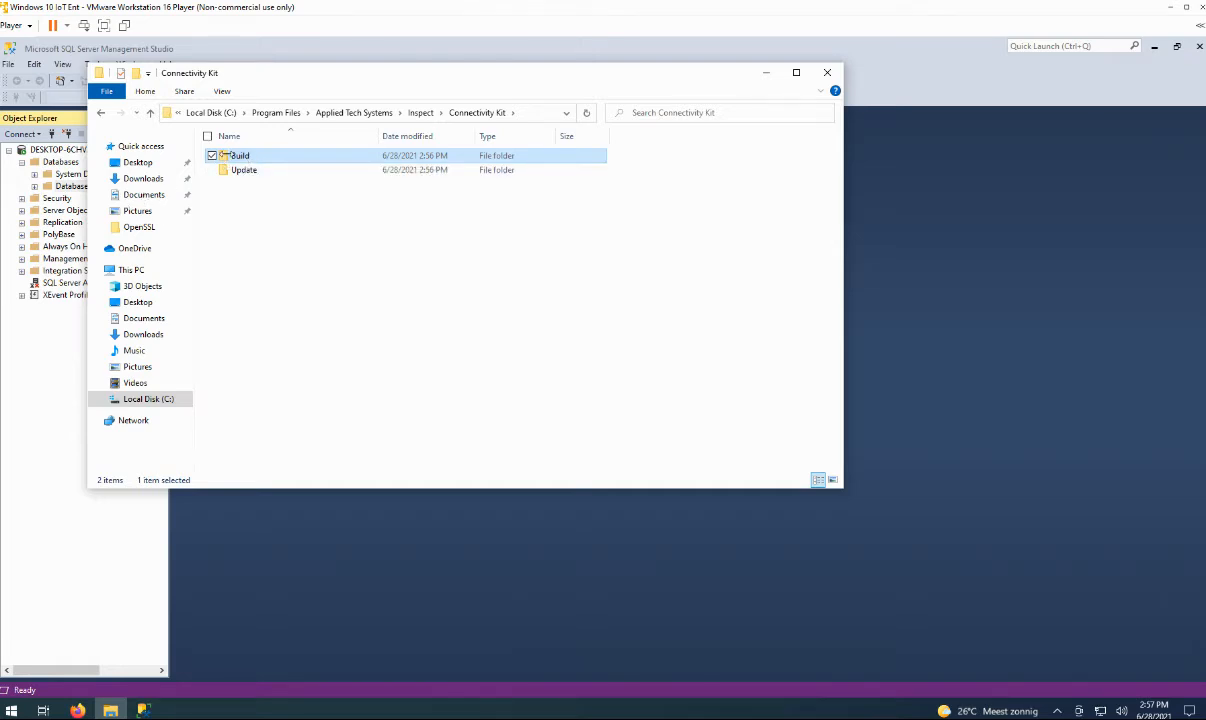
{"action": "left_click_drag", "start_coordinate": [138, 211], "coordinate": [228, 157]}
{"action": "left_click", "coordinate": [258, 281]}
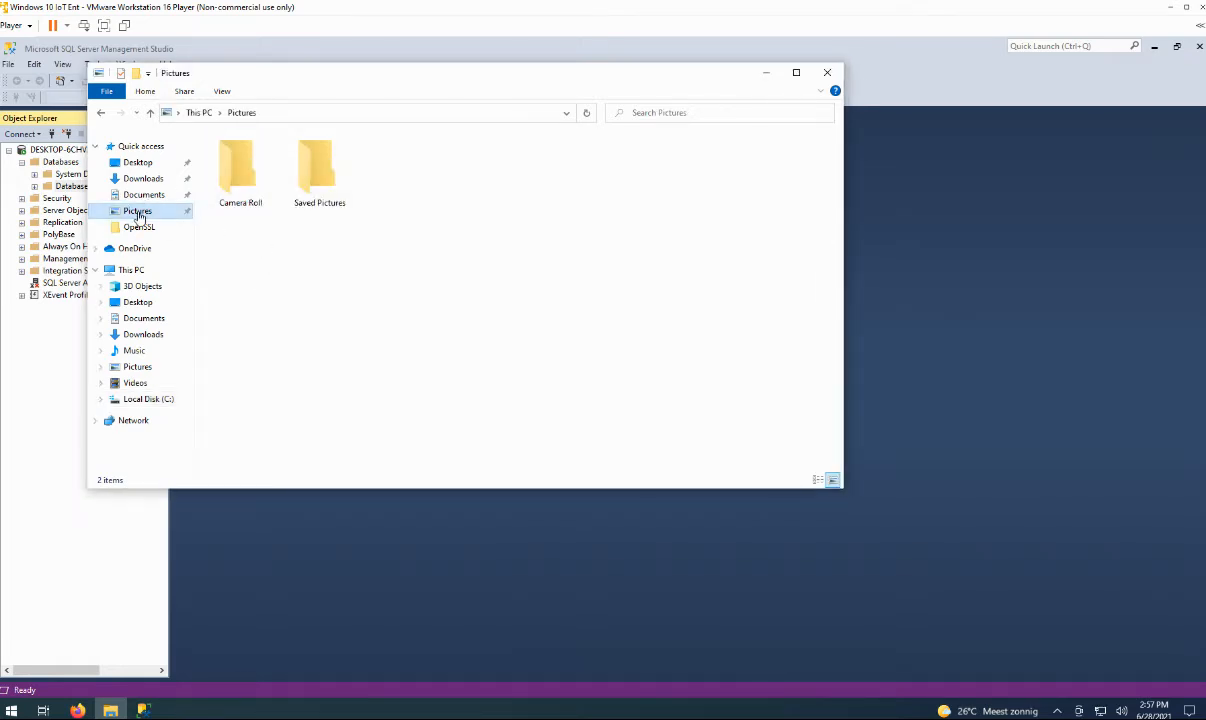
Paste Build into Documents and open its InspectBuild.cmd in Notepad for editing.
{"action": "left_click", "coordinate": [141, 195]}
{"action": "right_click", "coordinate": [278, 209]}
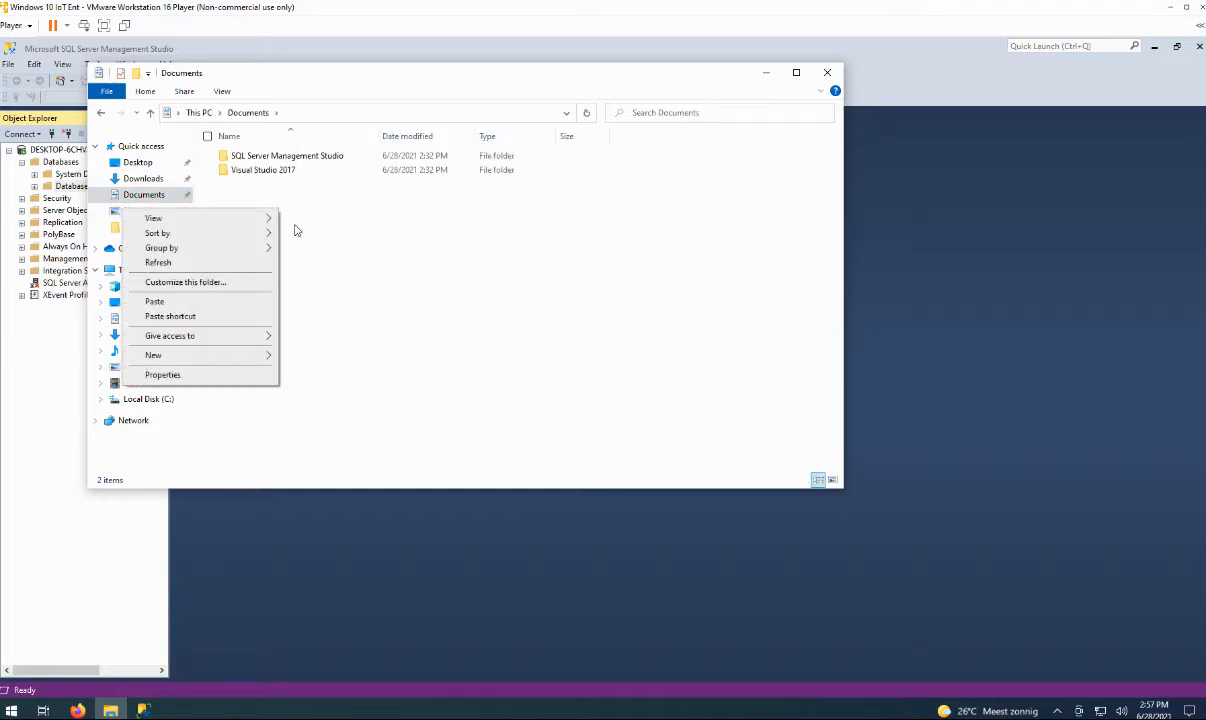
{"action": "left_click", "coordinate": [171, 305]}
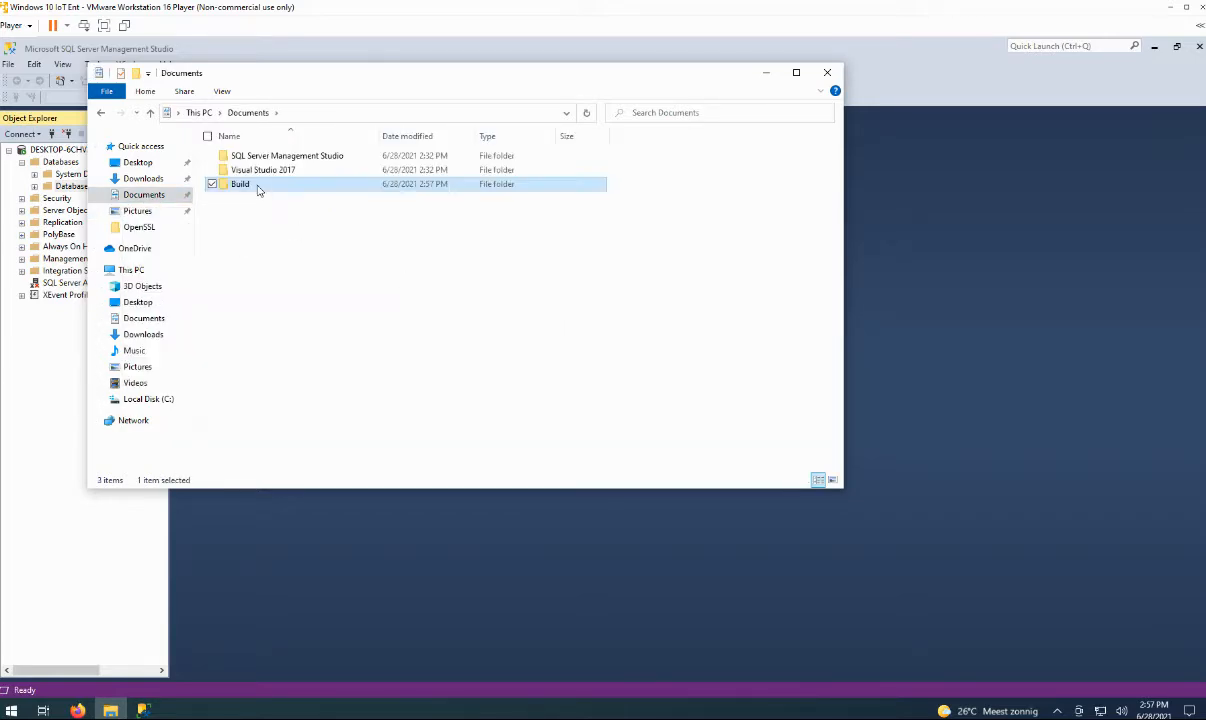
{"action": "double_click", "coordinate": [240, 184]}
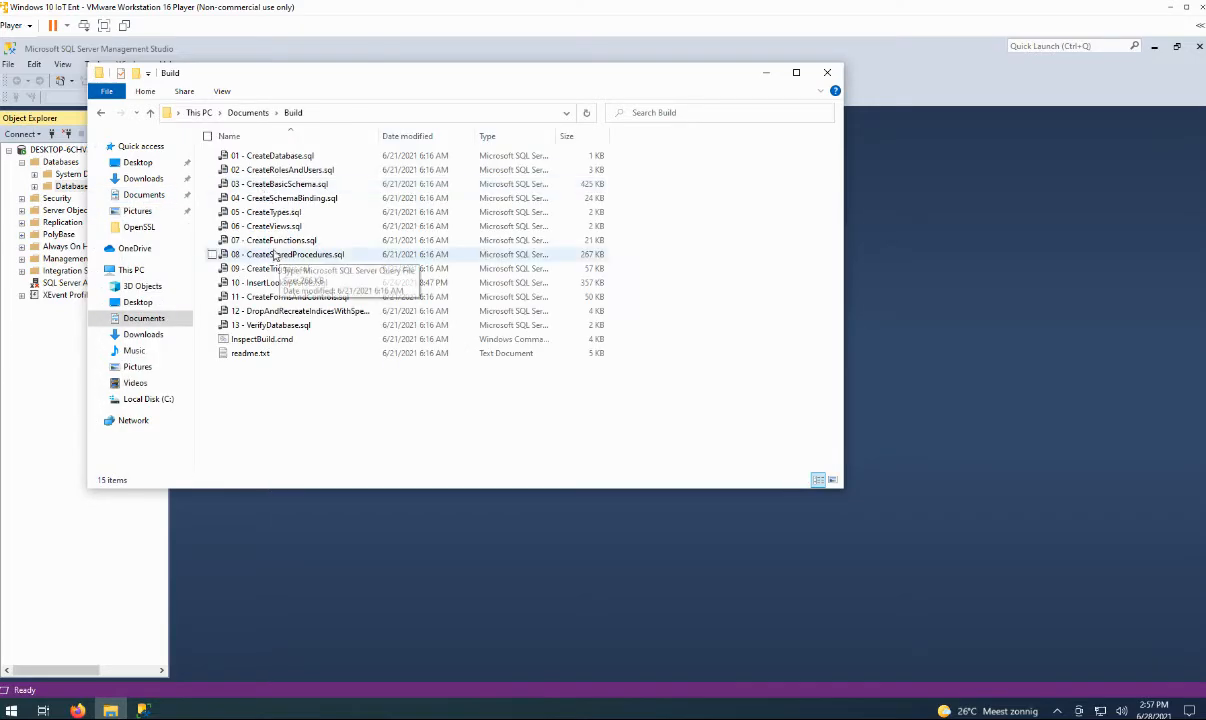
{"action": "right_click", "coordinate": [262, 340]}
{"action": "left_click", "coordinate": [218, 358]}
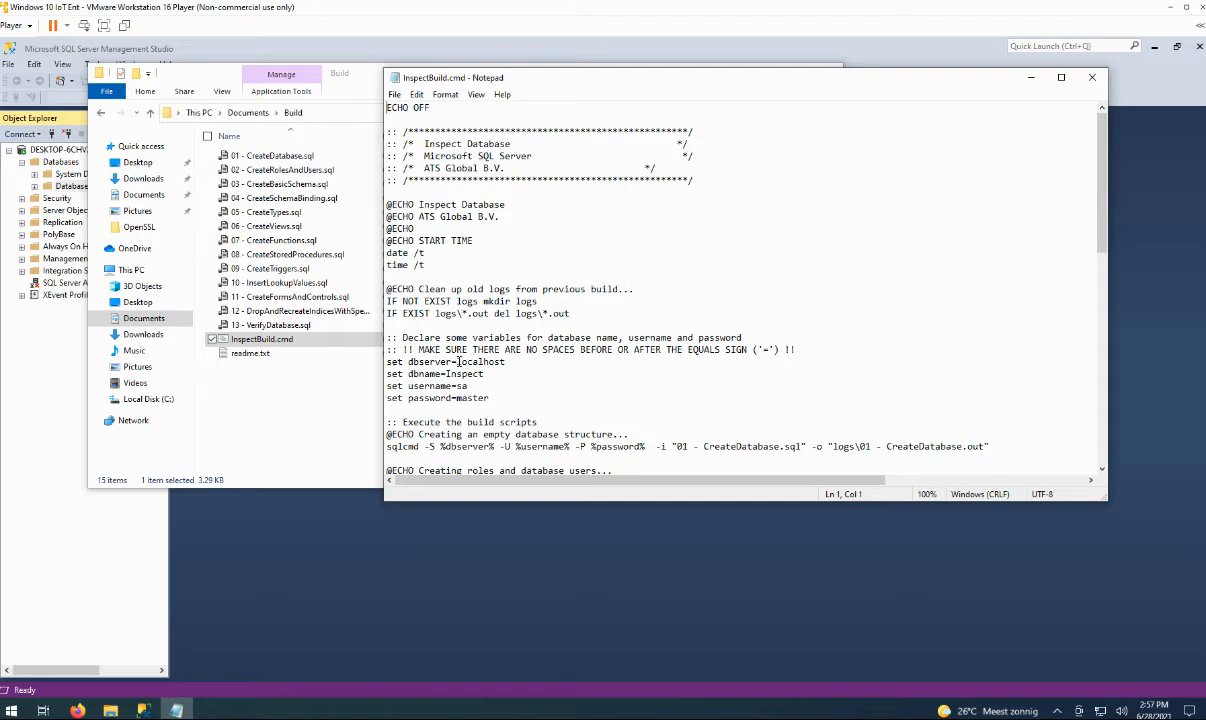
Copy the server name from SSMS's Connect to Server dialog.
{"action": "left_click", "coordinate": [144, 710]}
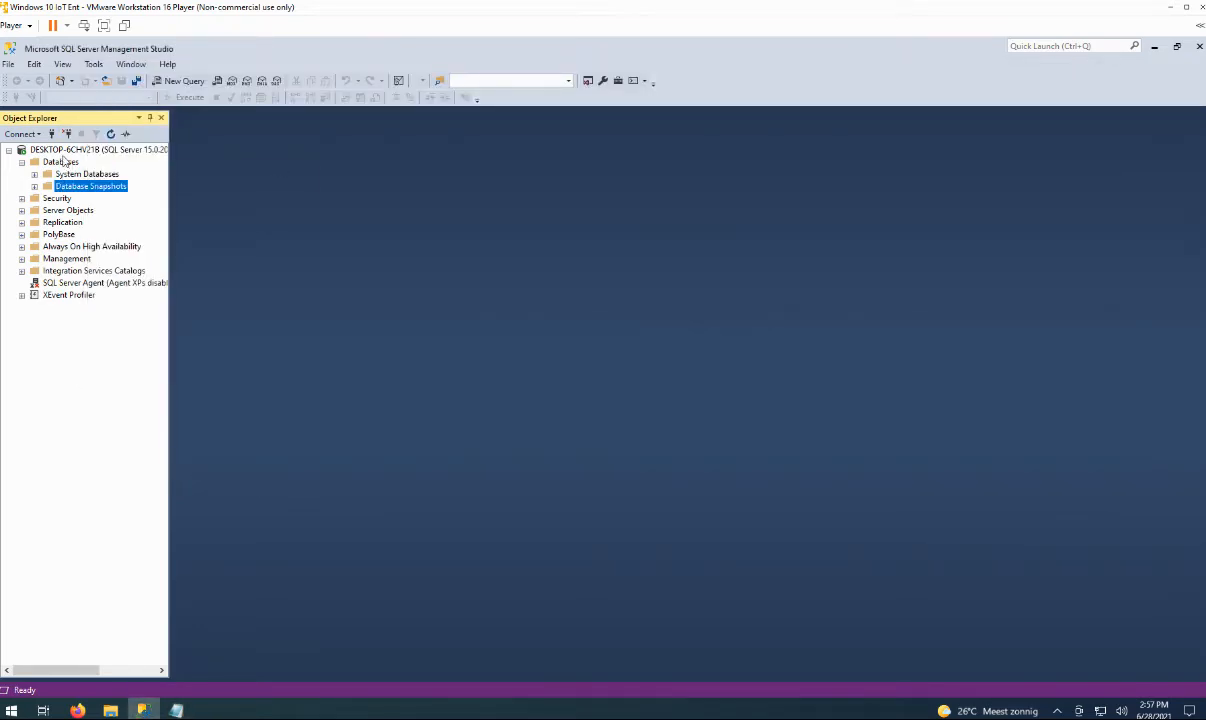
{"action": "left_click", "coordinate": [20, 133]}
{"action": "left_click", "coordinate": [30, 146]}
{"action": "right_click", "coordinate": [585, 292]}
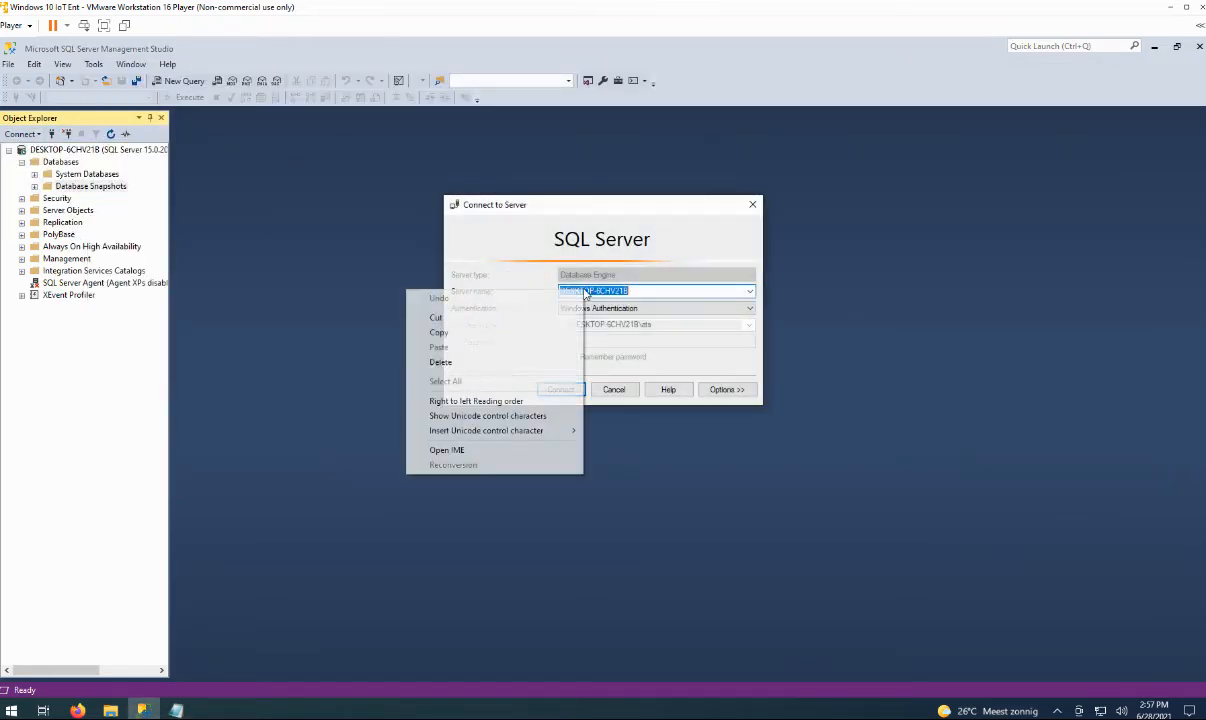
{"action": "left_click", "coordinate": [482, 332]}
In InspectBuild.cmd, replace localhost with the server name and overwrite the database password.
{"action": "left_click", "coordinate": [175, 710]}
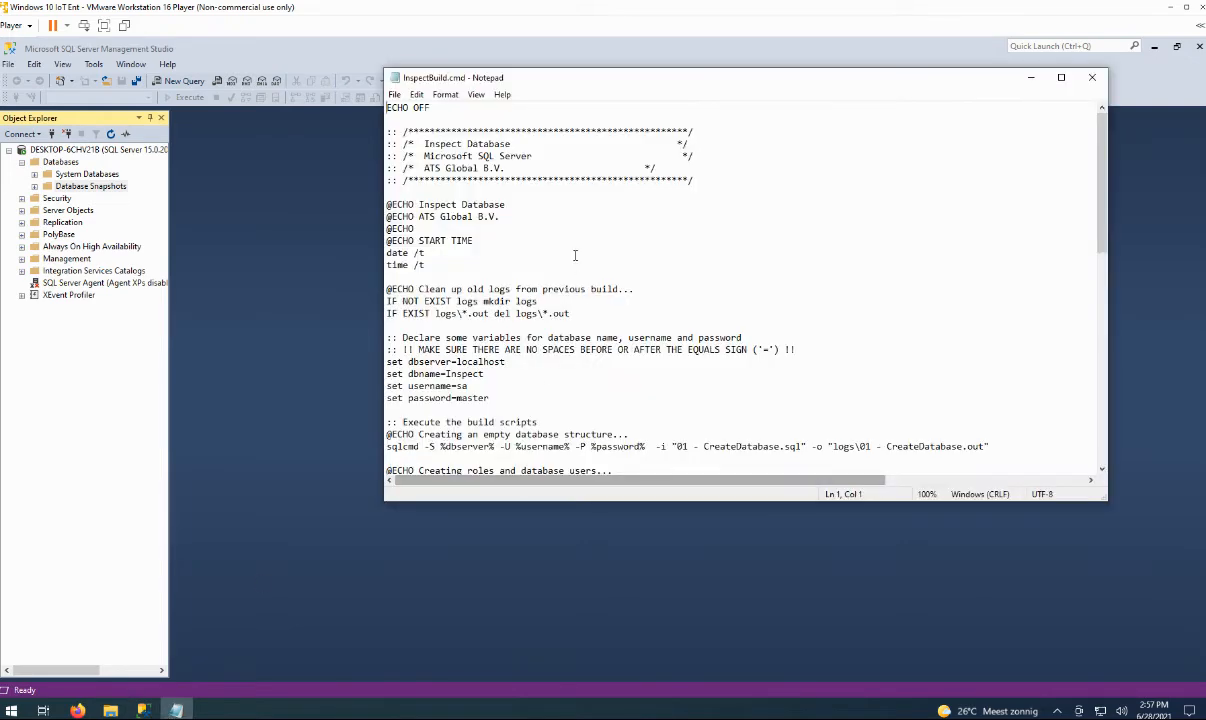
{"action": "double_click", "coordinate": [475, 364]}
{"action": "key", "text": "ctrl+v"}
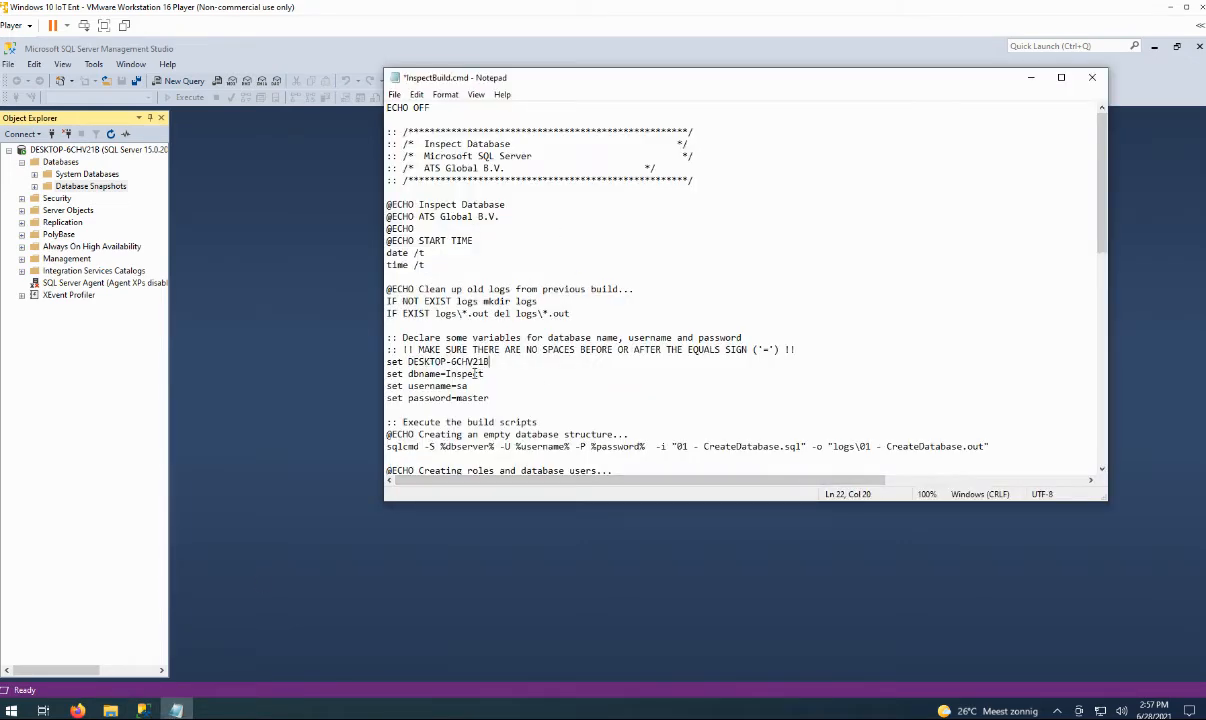
{"action": "key", "text": "ctrl+z"}
{"action": "left_click_drag", "start_coordinate": [456, 362], "coordinate": [506, 362]}
{"action": "key", "text": "ctrl+v"}
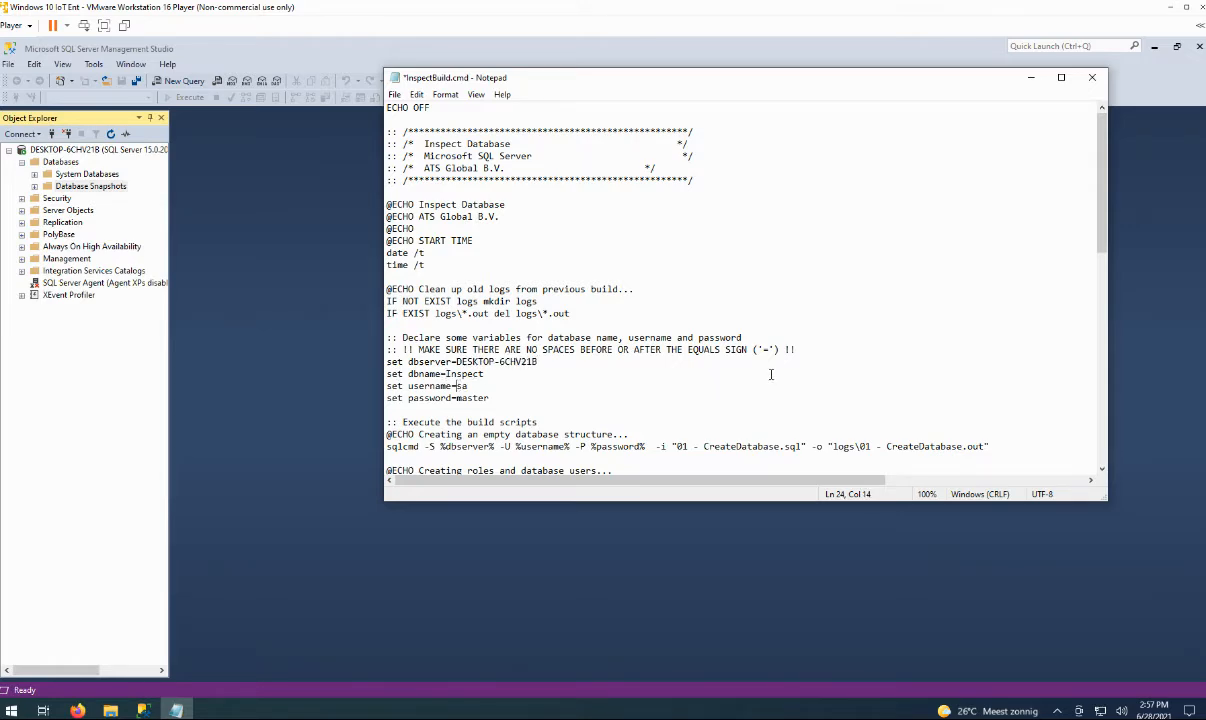
{"action": "key", "text": "shift+End"}
{"action": "type", "text": "at"}
Save the edited InspectBuild.cmd script.
{"action": "left_click", "coordinate": [395, 95]}
{"action": "left_click", "coordinate": [414, 154]}
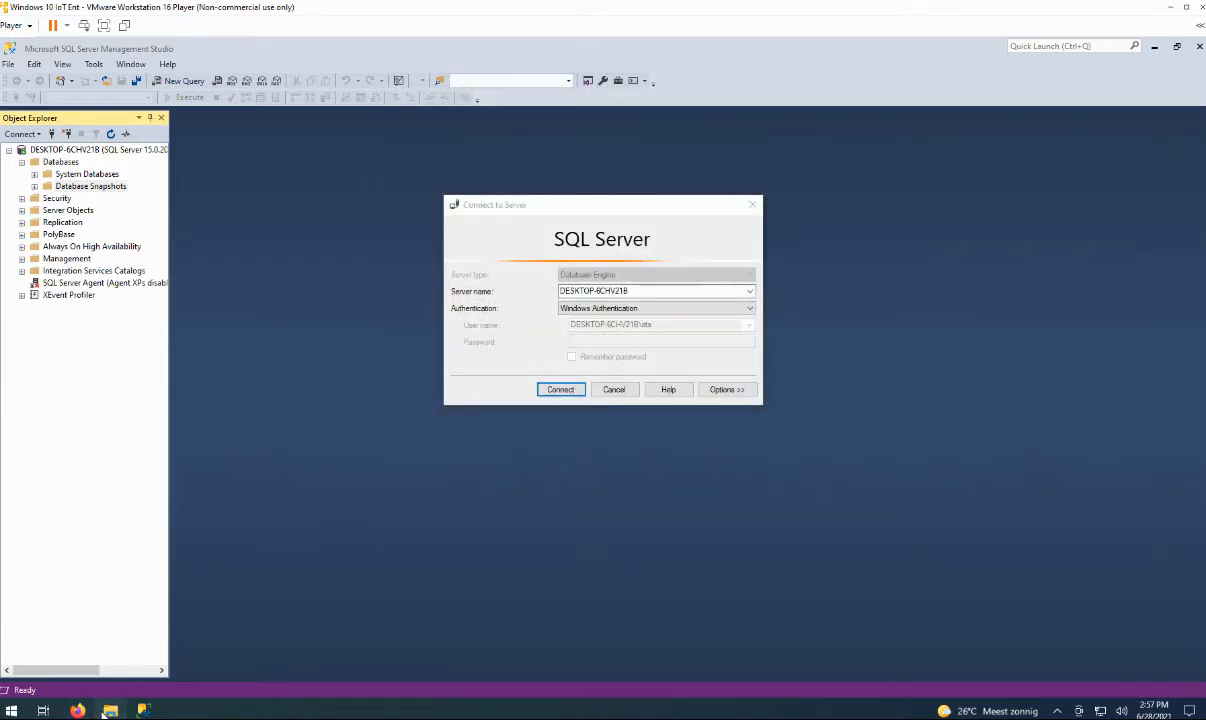
{"action": "left_click", "coordinate": [110, 710]}
{"action": "right_click", "coordinate": [311, 400]}
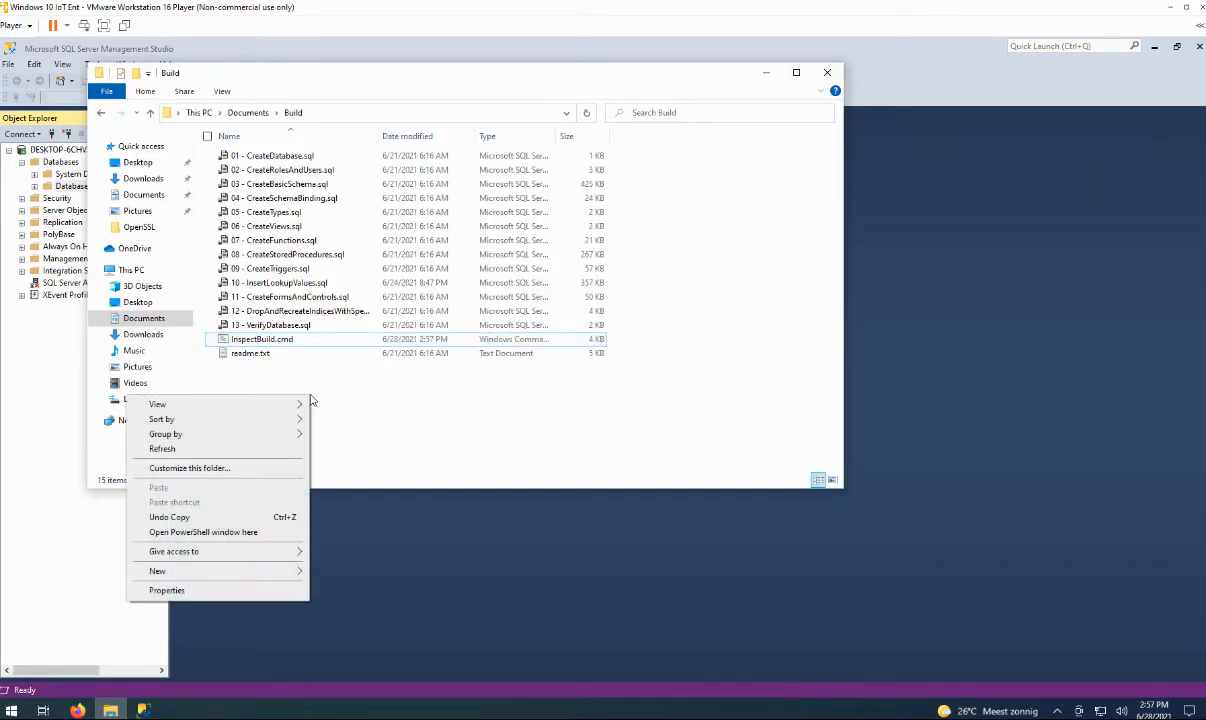
{"action": "left_click", "coordinate": [210, 532]}
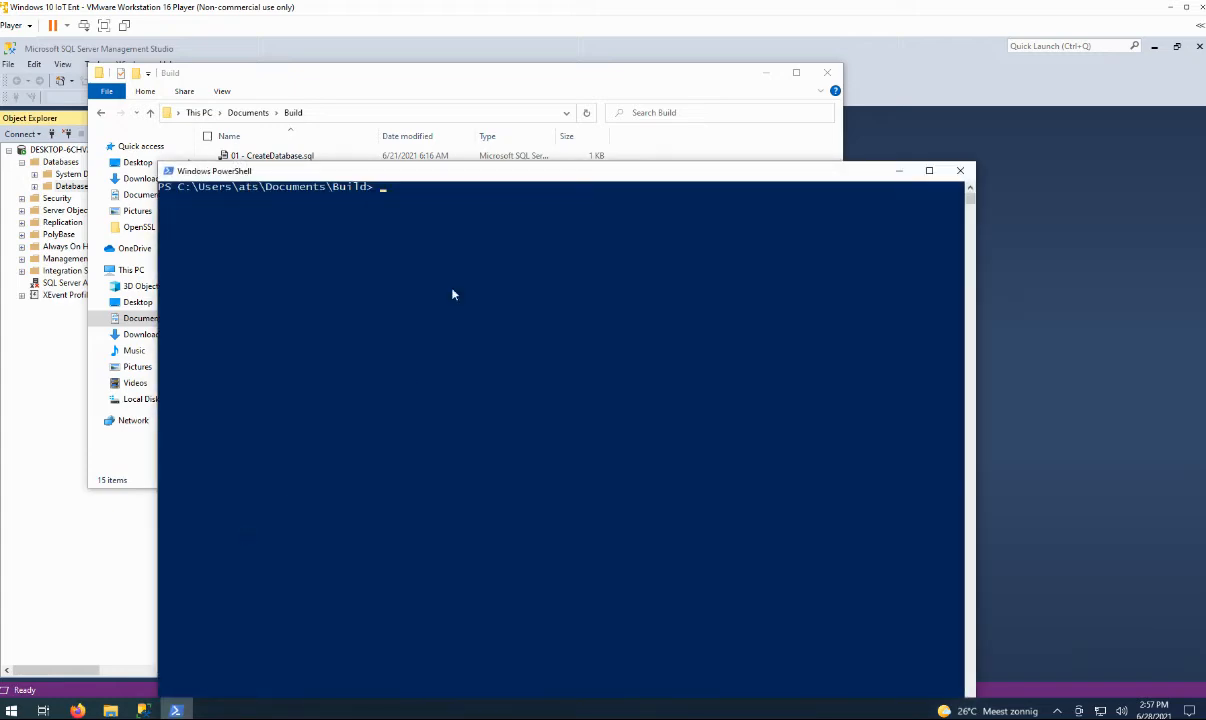
{"action": "left_click", "coordinate": [962, 171]}
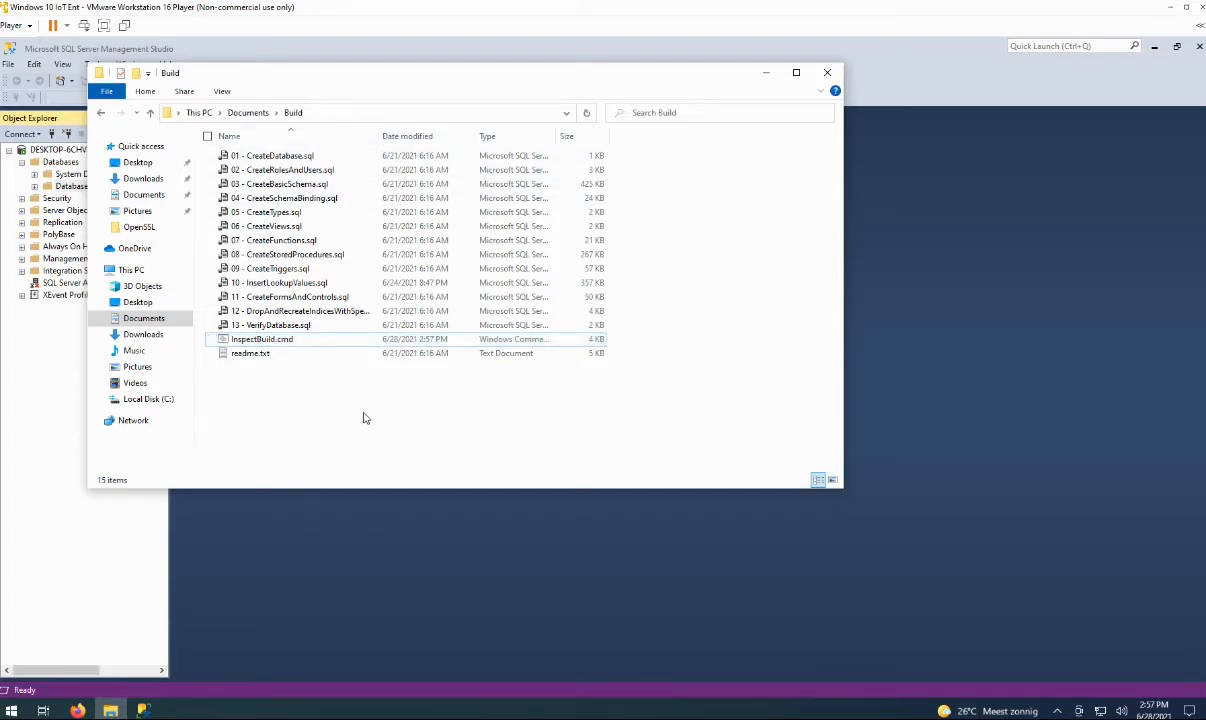
From a PowerShell window in Build, start cmd and run InspectBuild.cmd.
{"action": "right_click", "coordinate": [315, 398]}
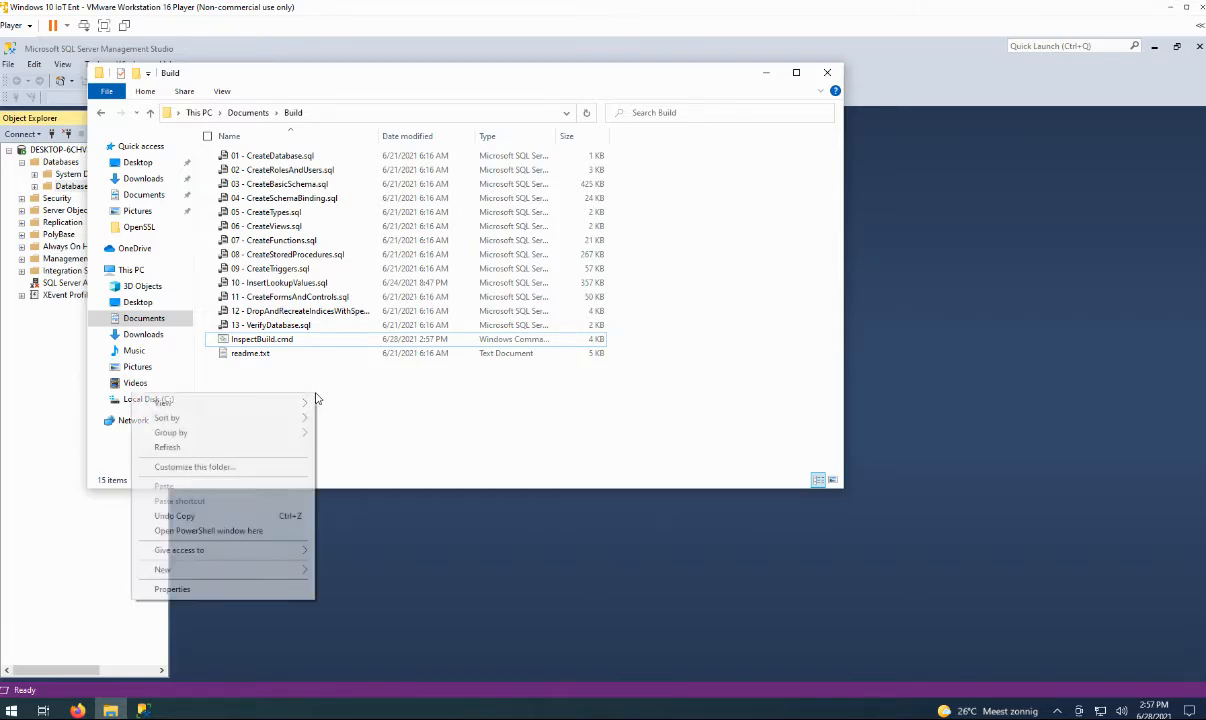
{"action": "left_click", "coordinate": [226, 534]}
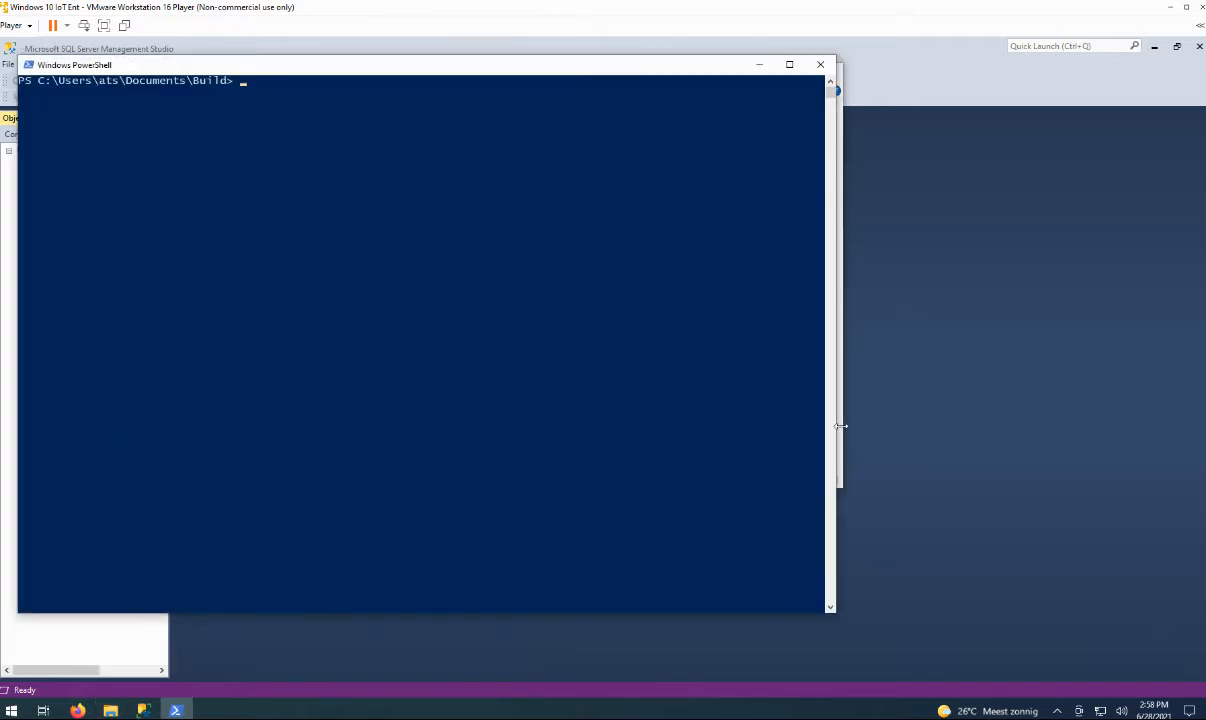
{"action": "type", "text": "cmd"}
{"action": "key", "text": "Return"}
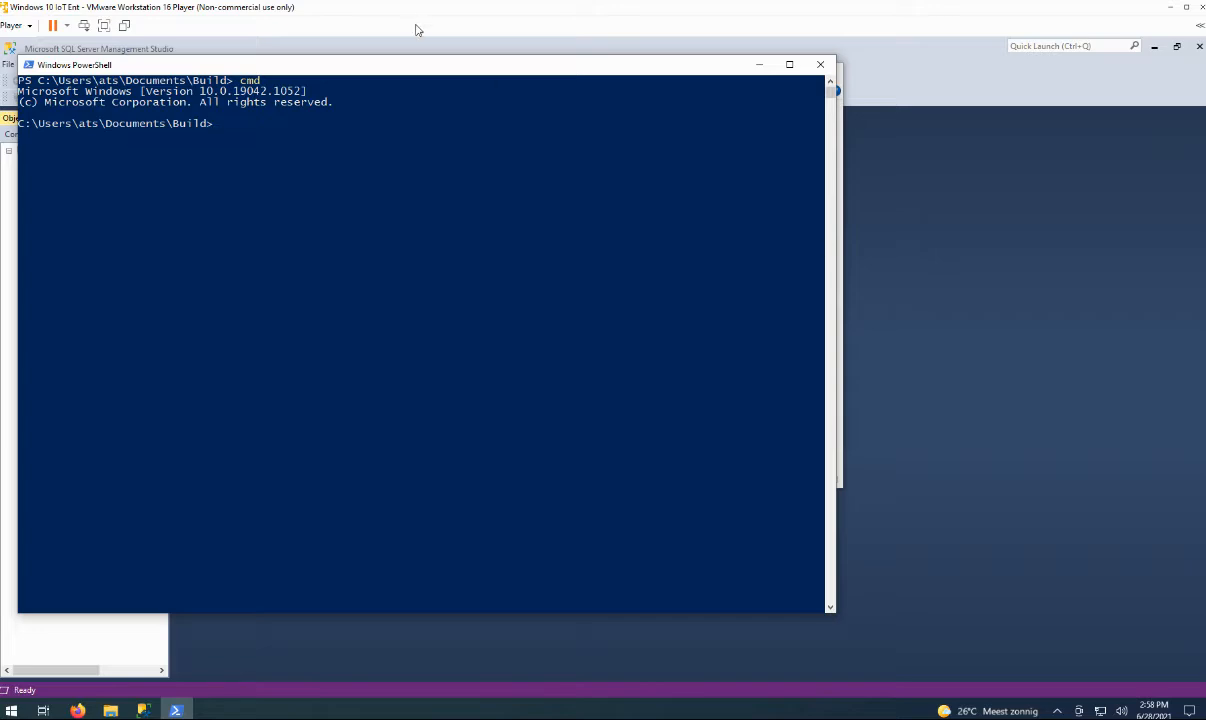
{"action": "left_click_drag", "start_coordinate": [432, 77], "coordinate": [806, 84]}
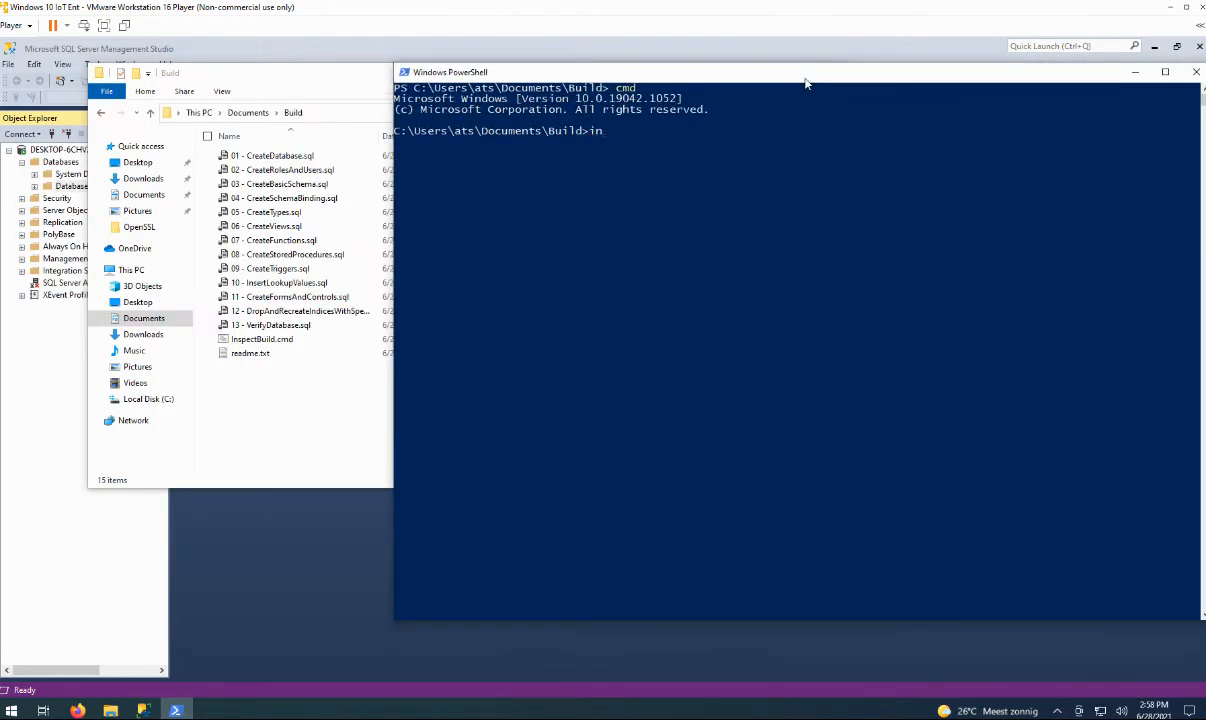
{"action": "key", "text": "Tab"}
{"action": "key", "text": "Return"}
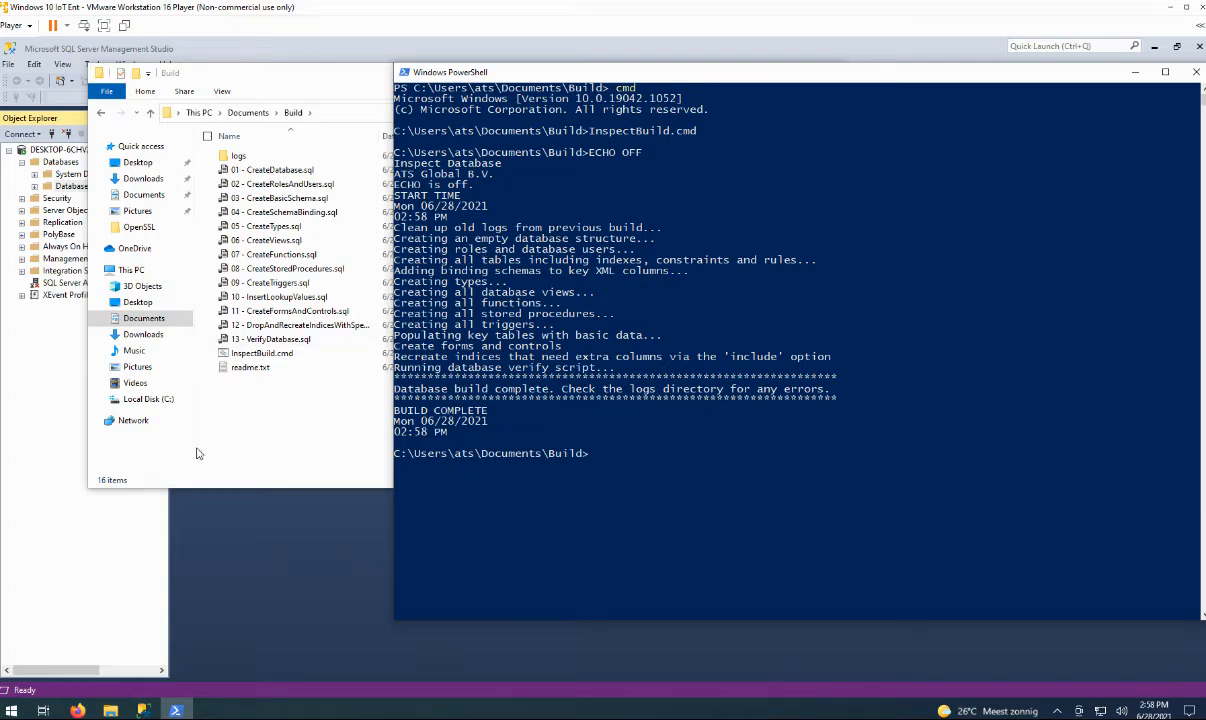
Review the 03 - CreateBasicSchema.out log in Notepad, set as the app for .out files.
{"action": "left_click", "coordinate": [310, 424]}
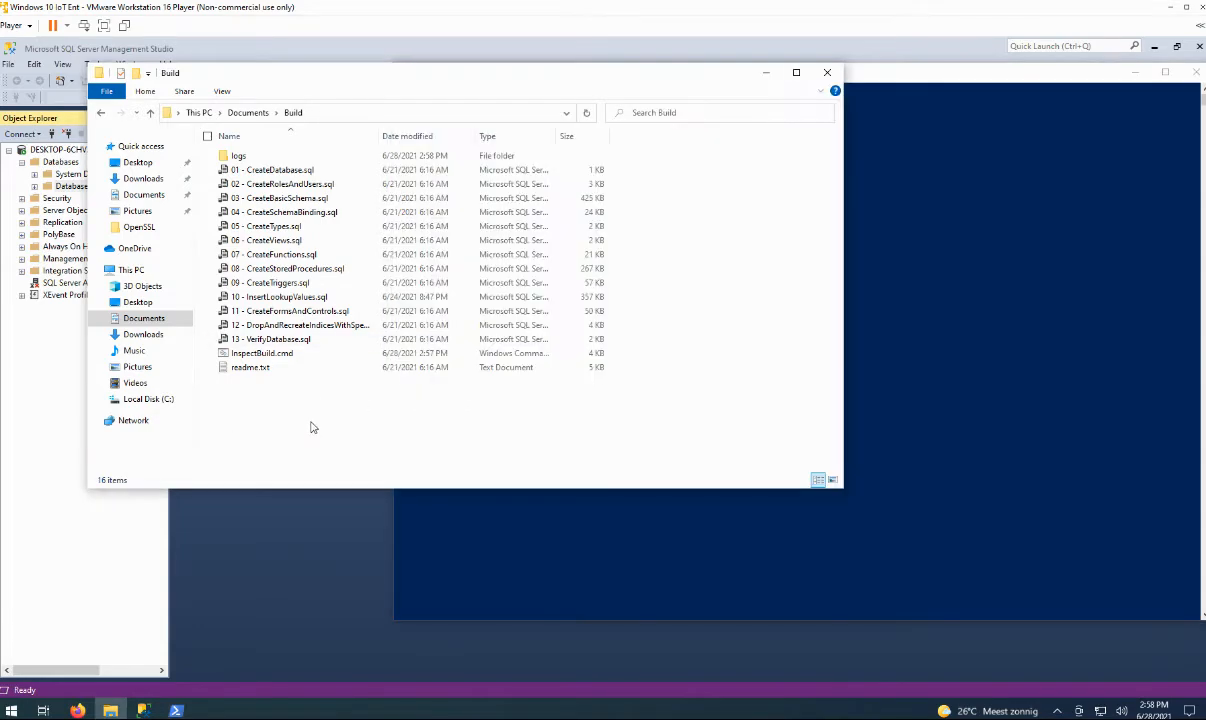
{"action": "double_click", "coordinate": [240, 157]}
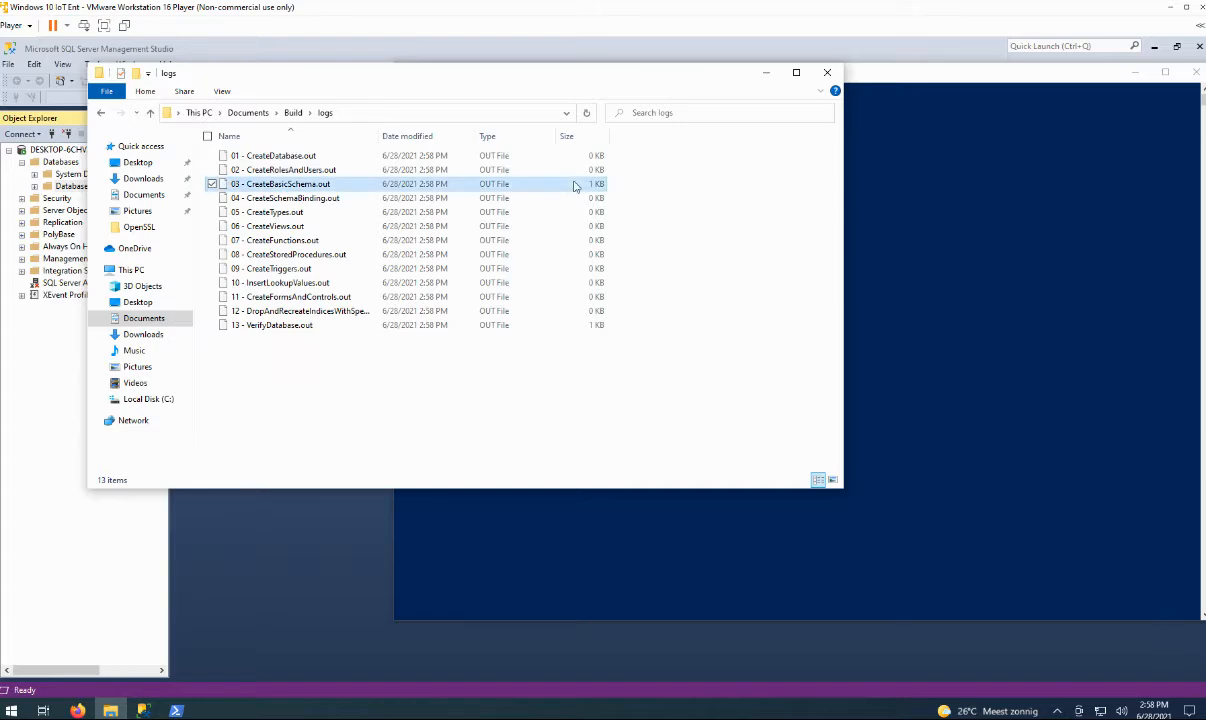
{"action": "left_click", "coordinate": [289, 187]}
{"action": "double_click", "coordinate": [289, 187]}
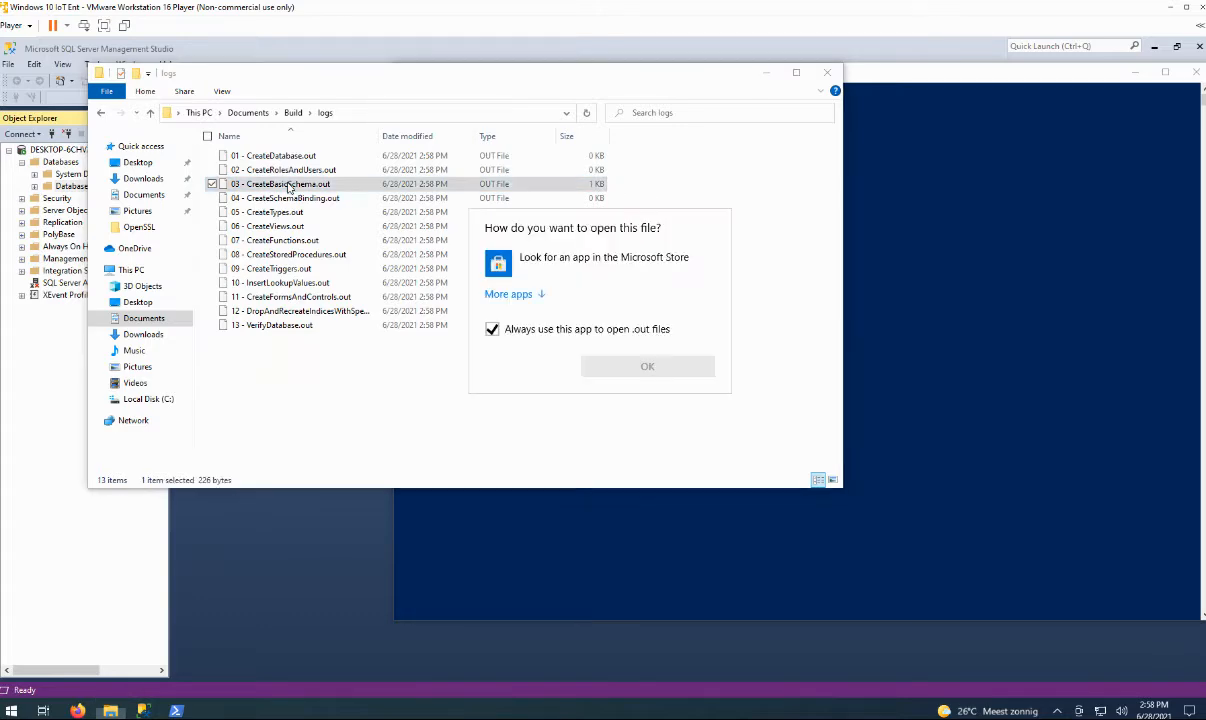
{"action": "left_click", "coordinate": [505, 297]}
{"action": "left_click", "coordinate": [540, 392]}
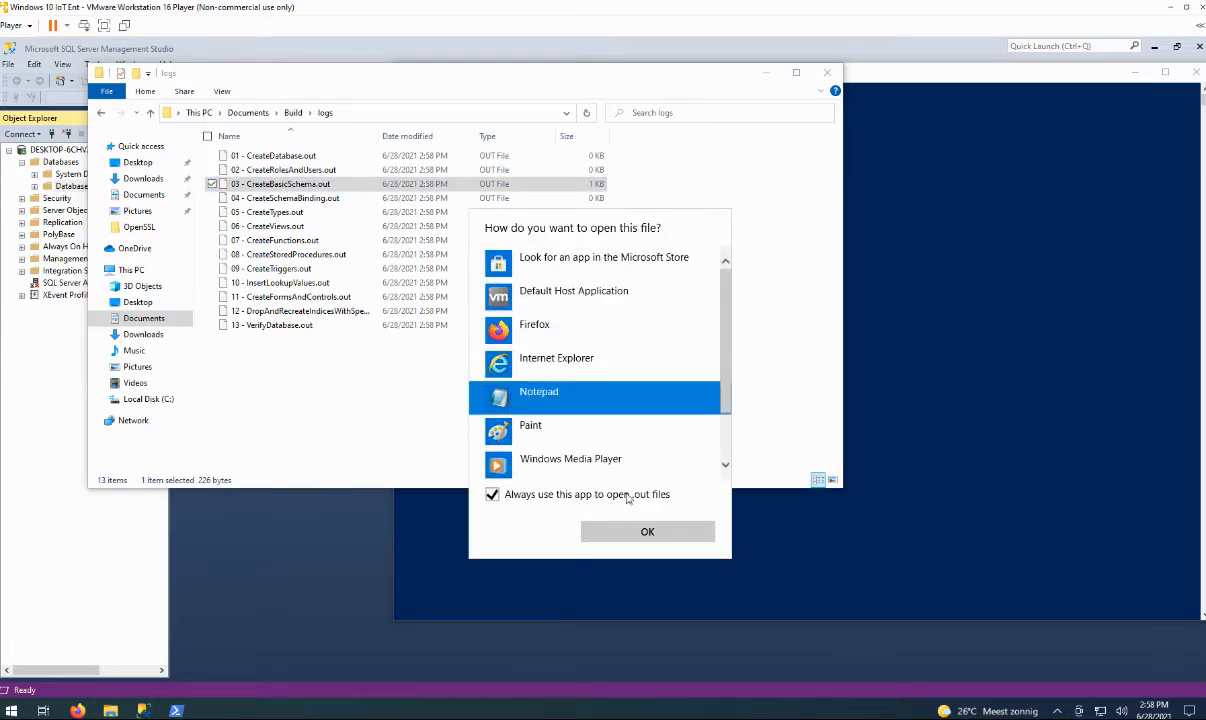
{"action": "left_click", "coordinate": [630, 531]}
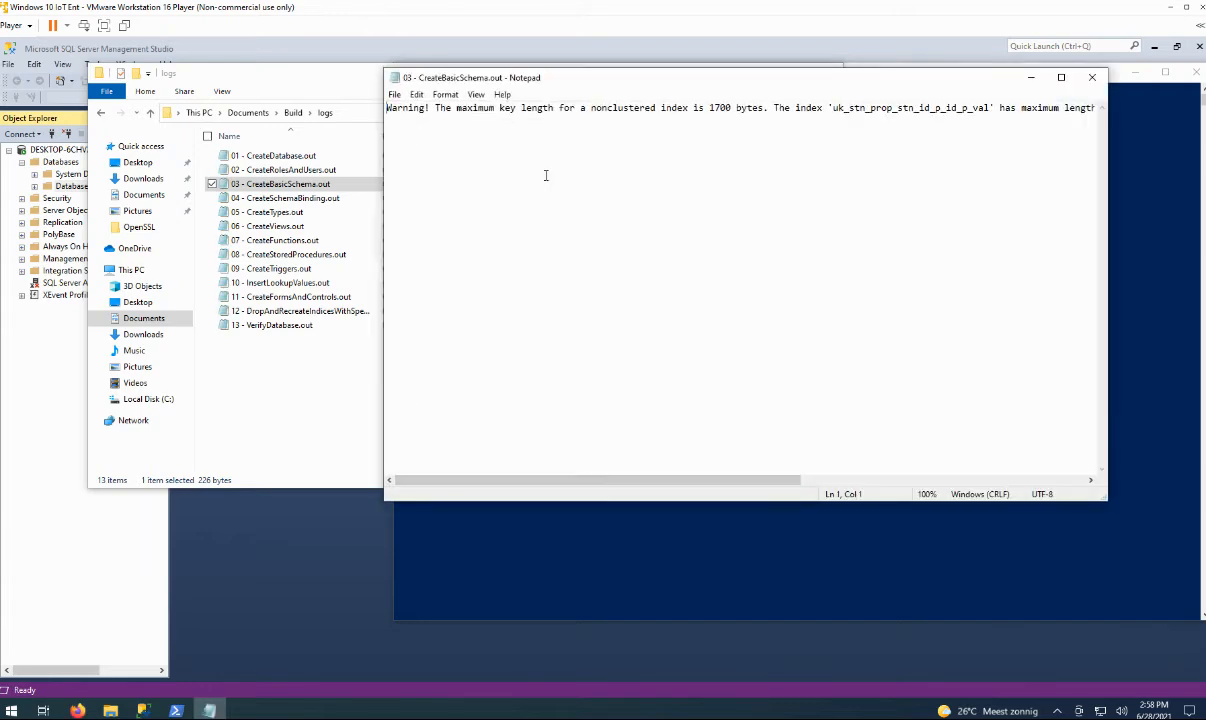
{"action": "left_click_drag", "start_coordinate": [594, 481], "coordinate": [554, 488]}
{"action": "left_click", "coordinate": [1092, 77]}
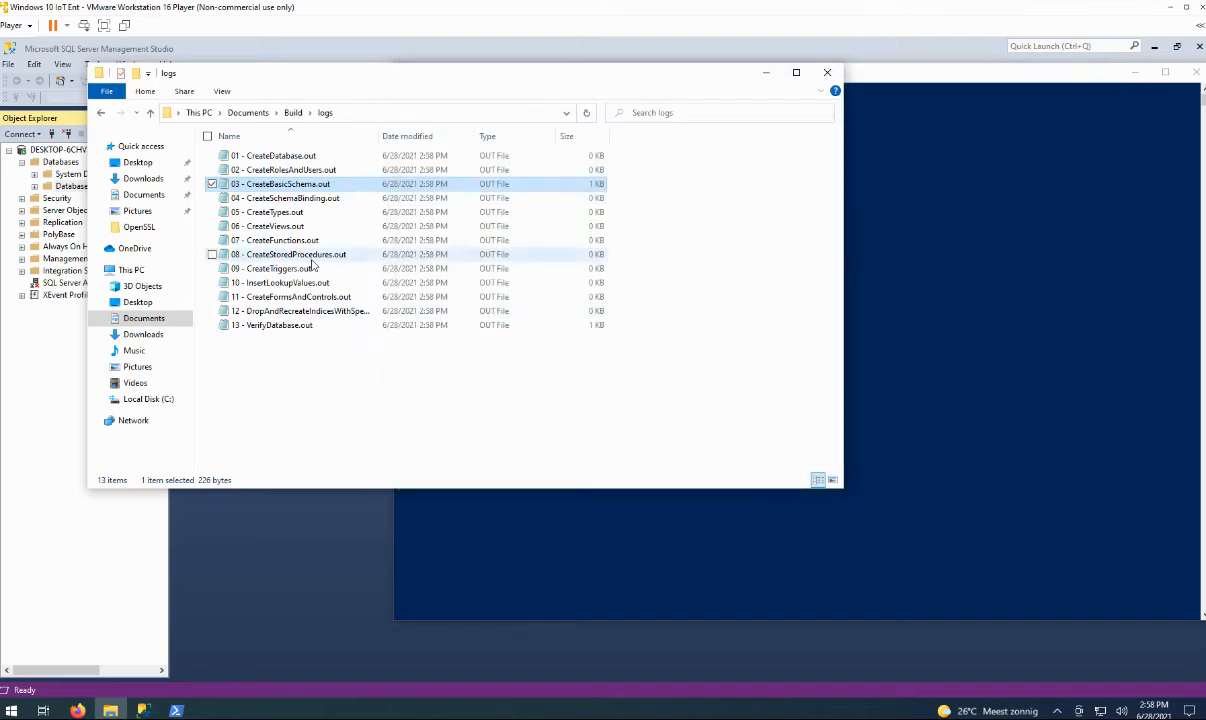
Review 13 - VerifyDatabase.out's object counts, including 345 tables and 348 primary keys.
{"action": "double_click", "coordinate": [293, 327]}
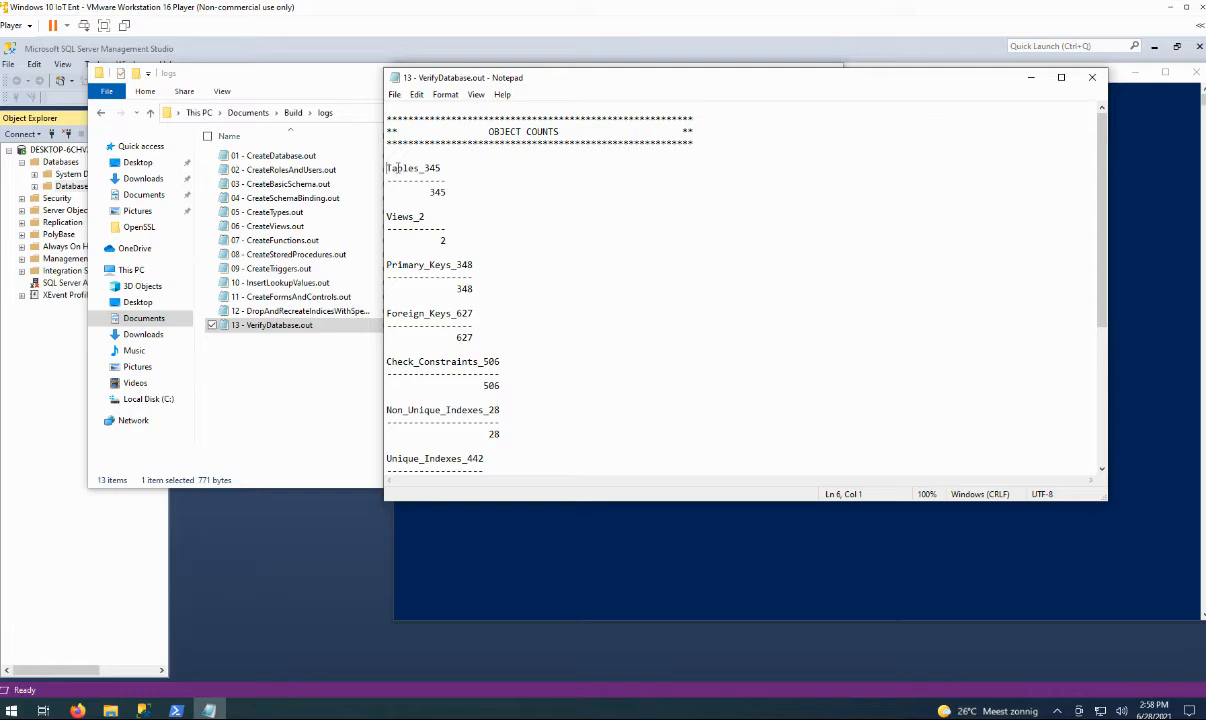
{"action": "left_click_drag", "start_coordinate": [425, 168], "coordinate": [448, 194]}
{"action": "left_click", "coordinate": [444, 194]}
{"action": "left_click", "coordinate": [421, 217]}
{"action": "left_click", "coordinate": [465, 289]}
{"action": "scroll", "coordinate": [500, 378], "scroll_direction": "down", "scroll_amount": 6}
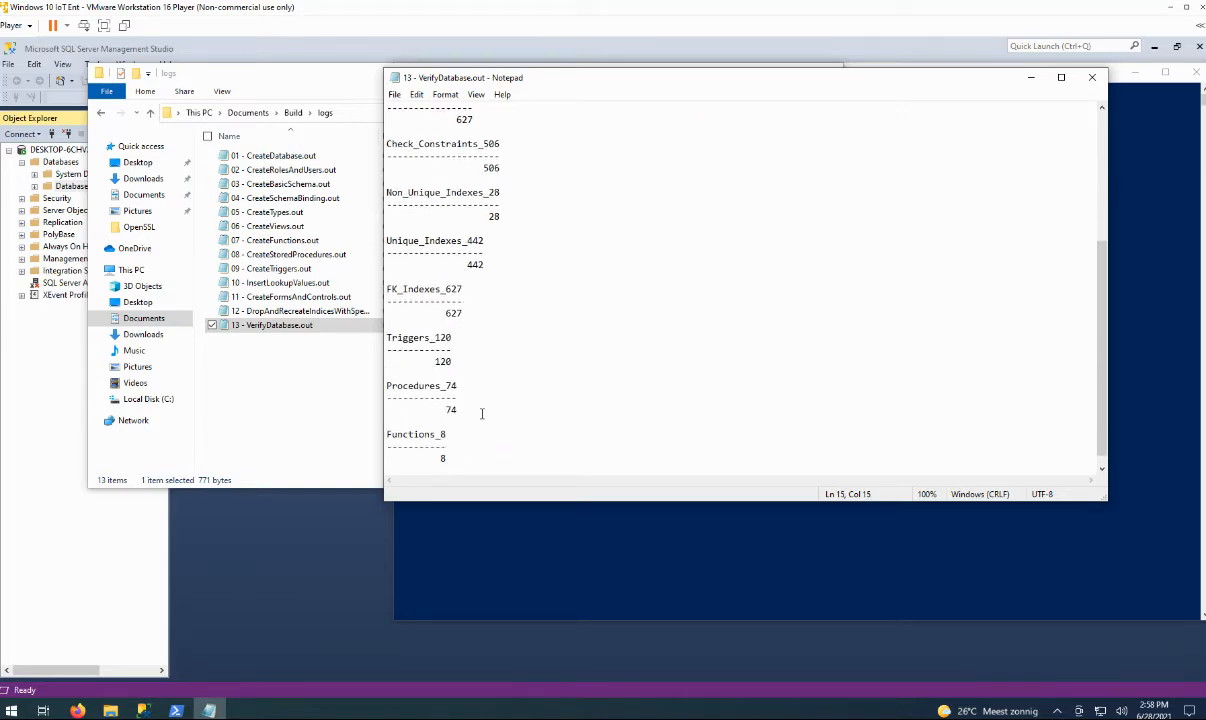
{"action": "scroll", "coordinate": [480, 408], "scroll_direction": "down", "scroll_amount": 1}
{"action": "left_click", "coordinate": [1092, 77]}
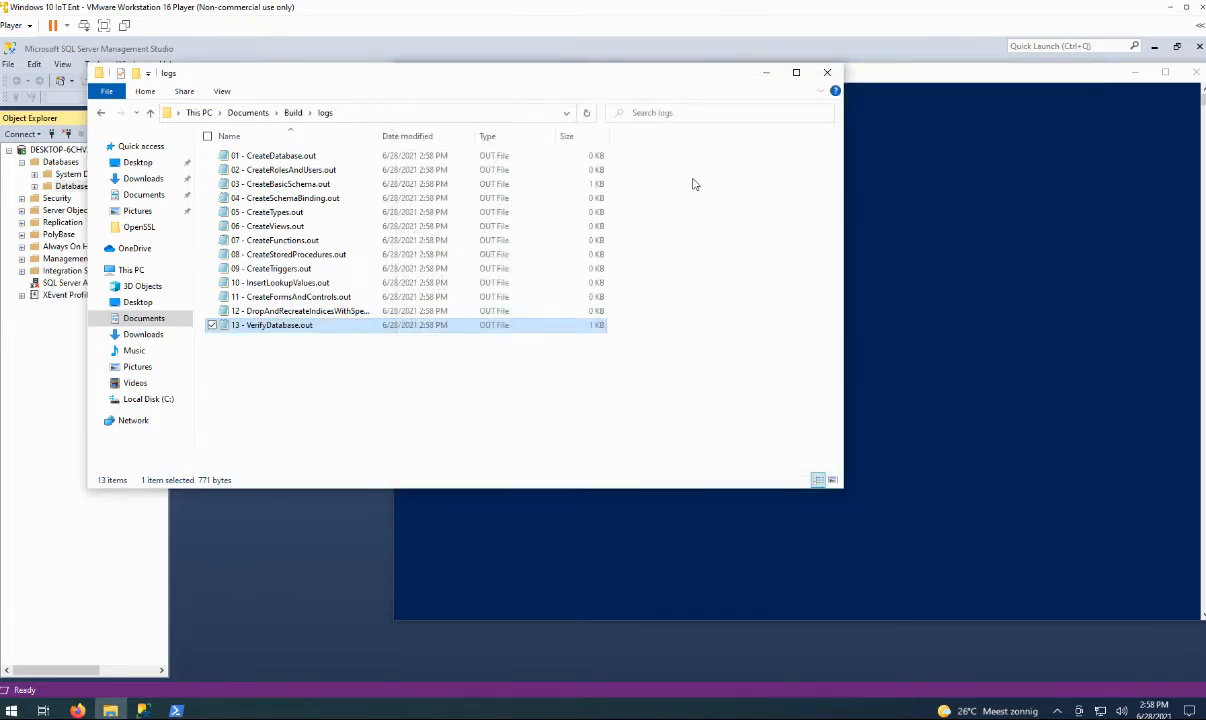
Refresh the Databases list in SQL Server Management Studio.
{"action": "left_click", "coordinate": [826, 74]}
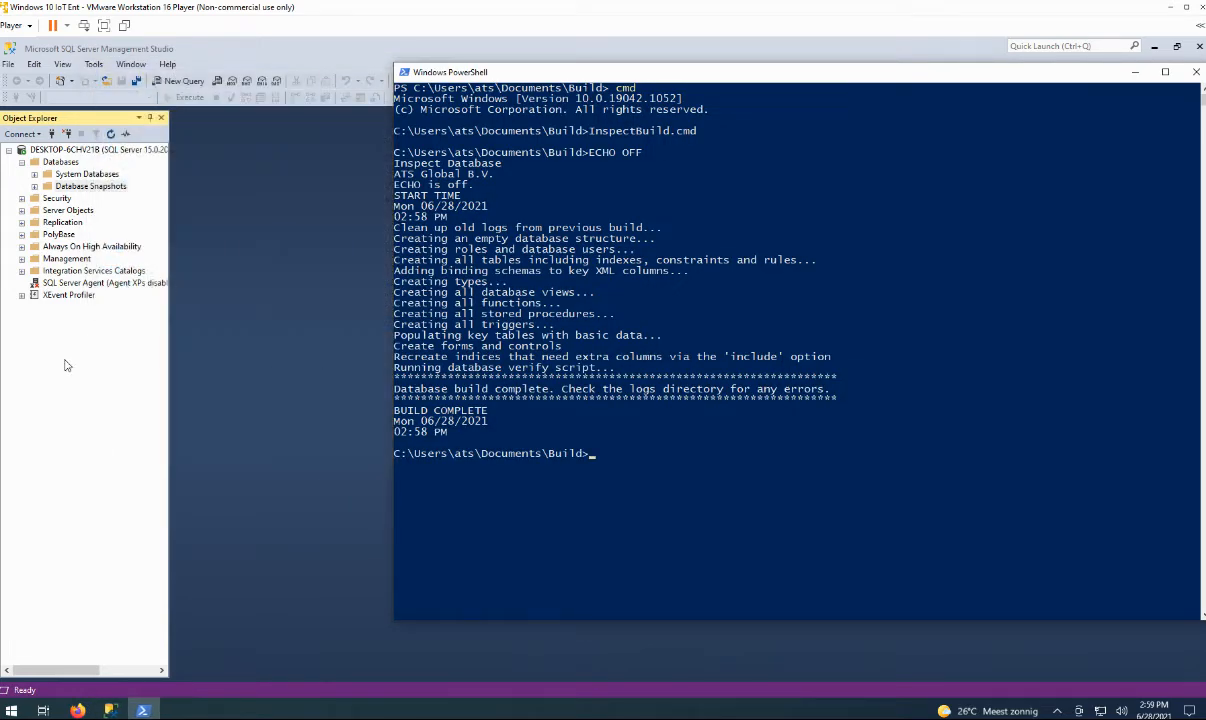
{"action": "left_click", "coordinate": [54, 166]}
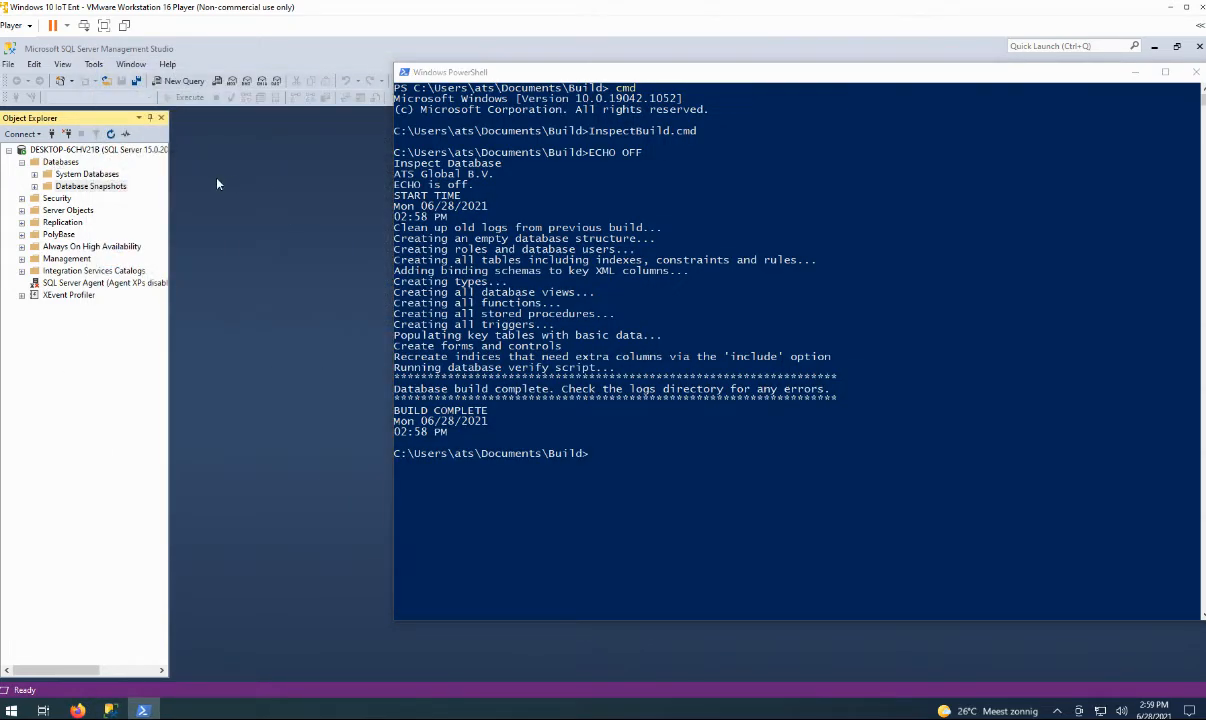
{"action": "left_click", "coordinate": [59, 162]}
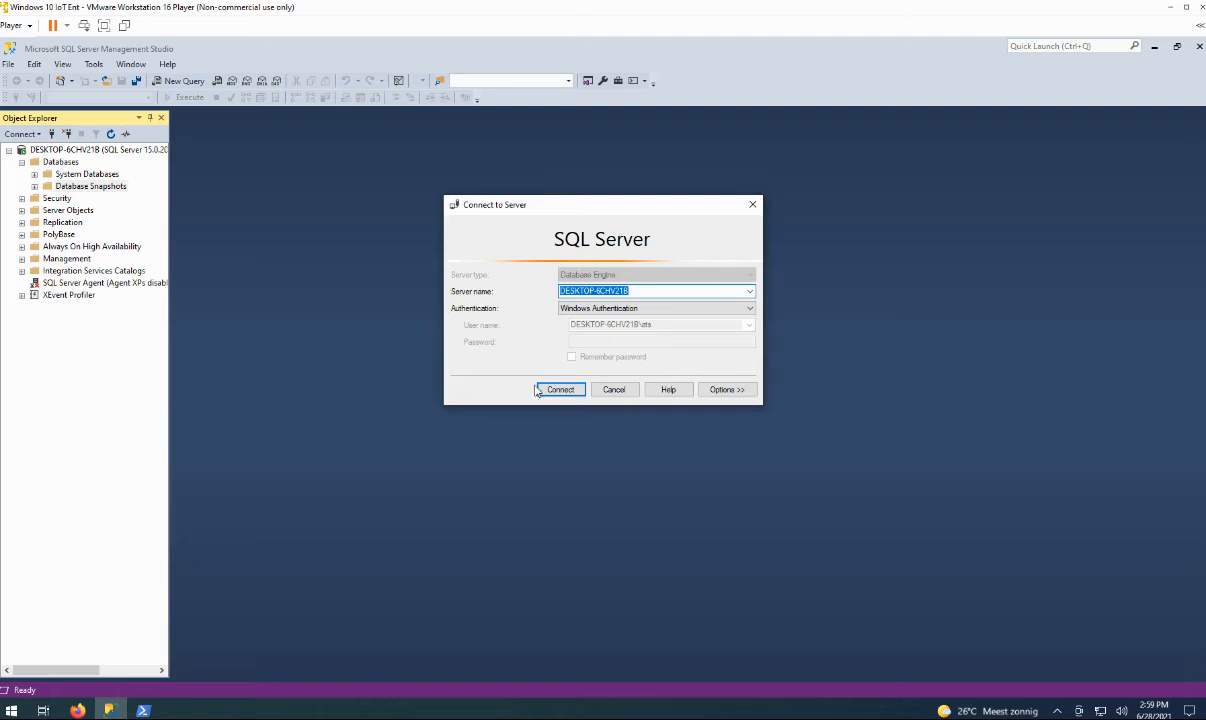
{"action": "left_click", "coordinate": [613, 389]}
{"action": "right_click", "coordinate": [60, 163]}
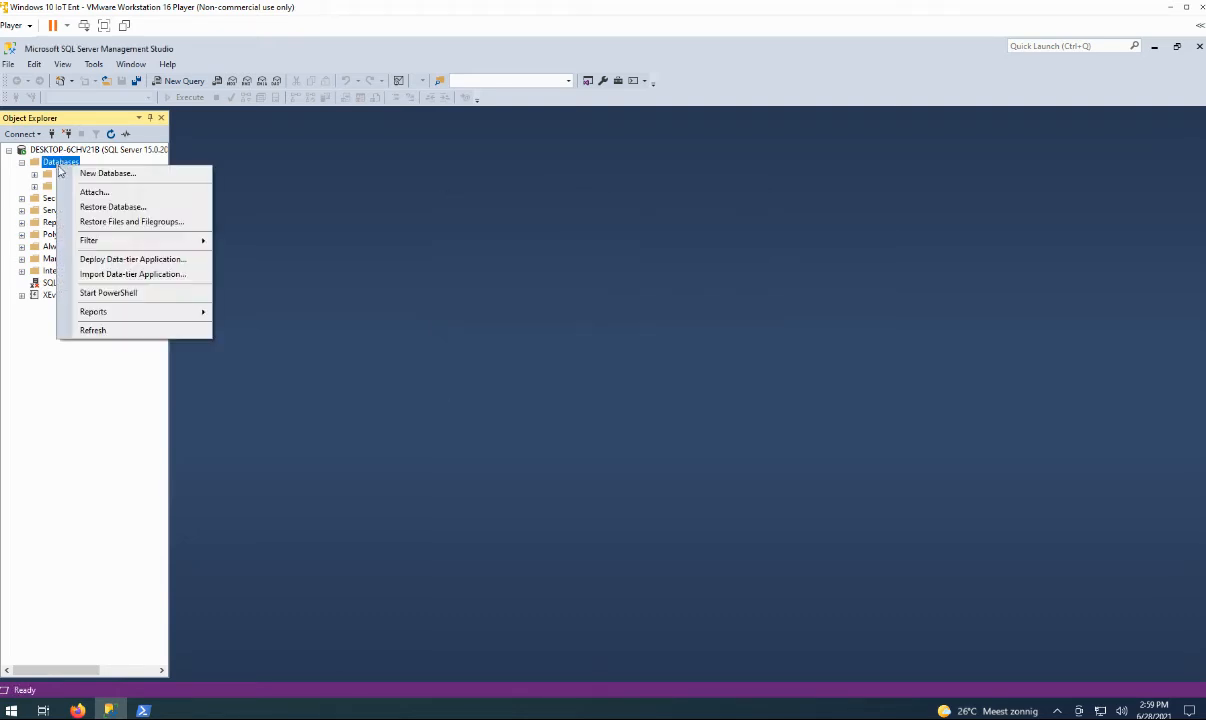
{"action": "left_click", "coordinate": [97, 330]}
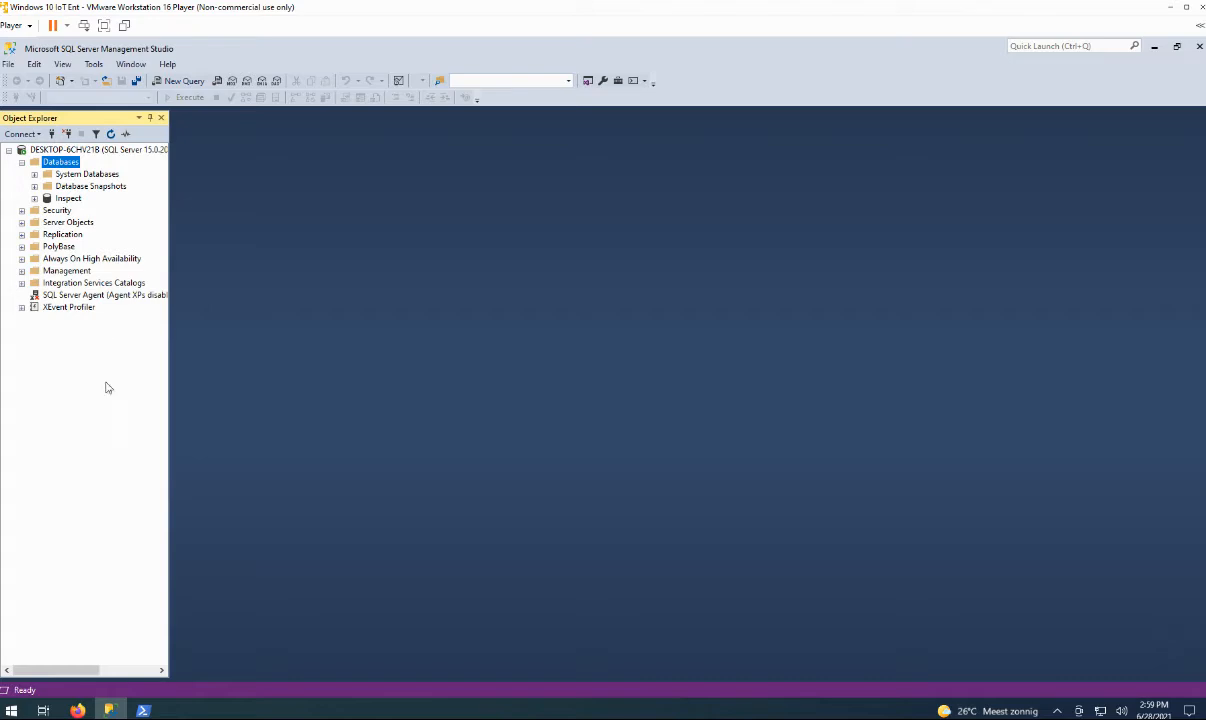
Expand Inspect > Tables and open dbo.global_settings with Edit Top 200 Rows.
{"action": "double_click", "coordinate": [68, 200]}
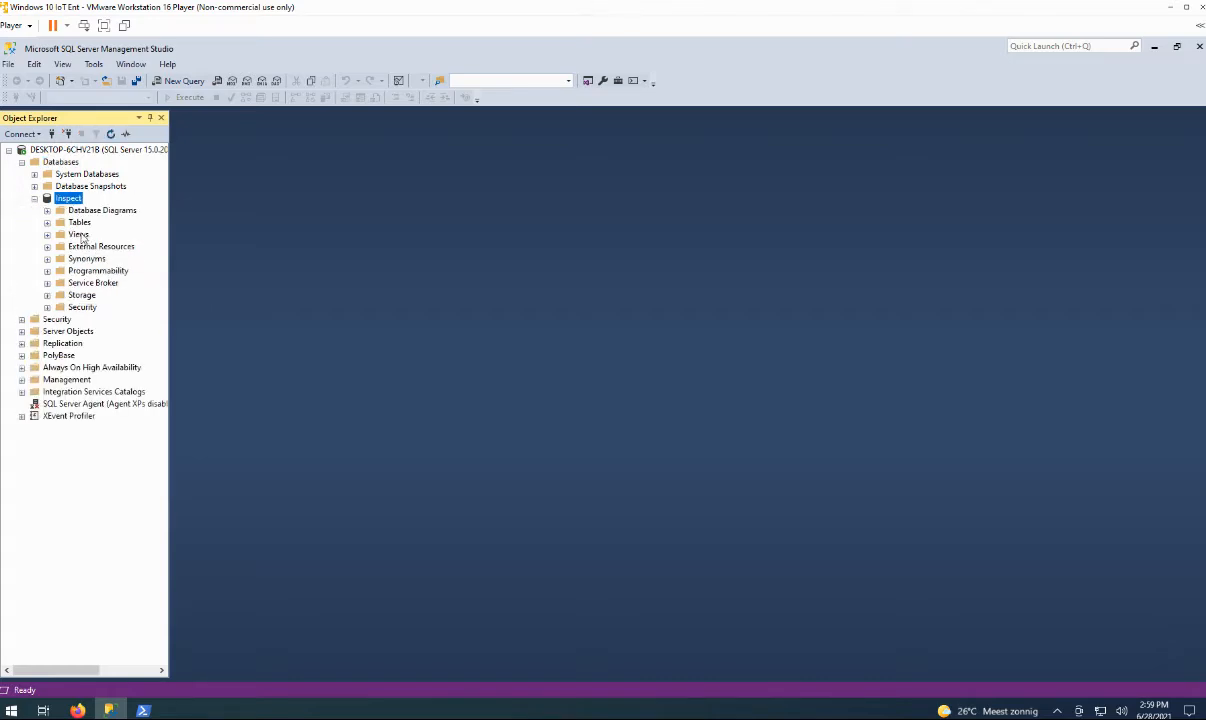
{"action": "double_click", "coordinate": [79, 222]}
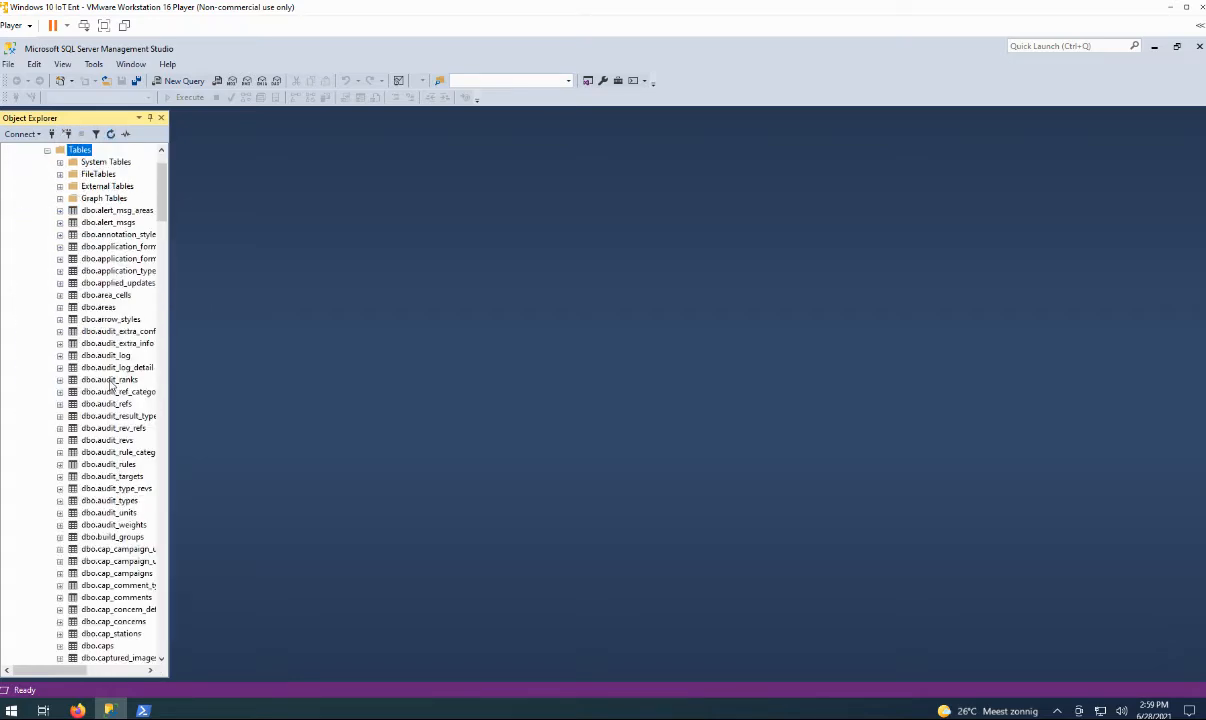
{"action": "left_click_drag", "start_coordinate": [53, 671], "coordinate": [75, 671]}
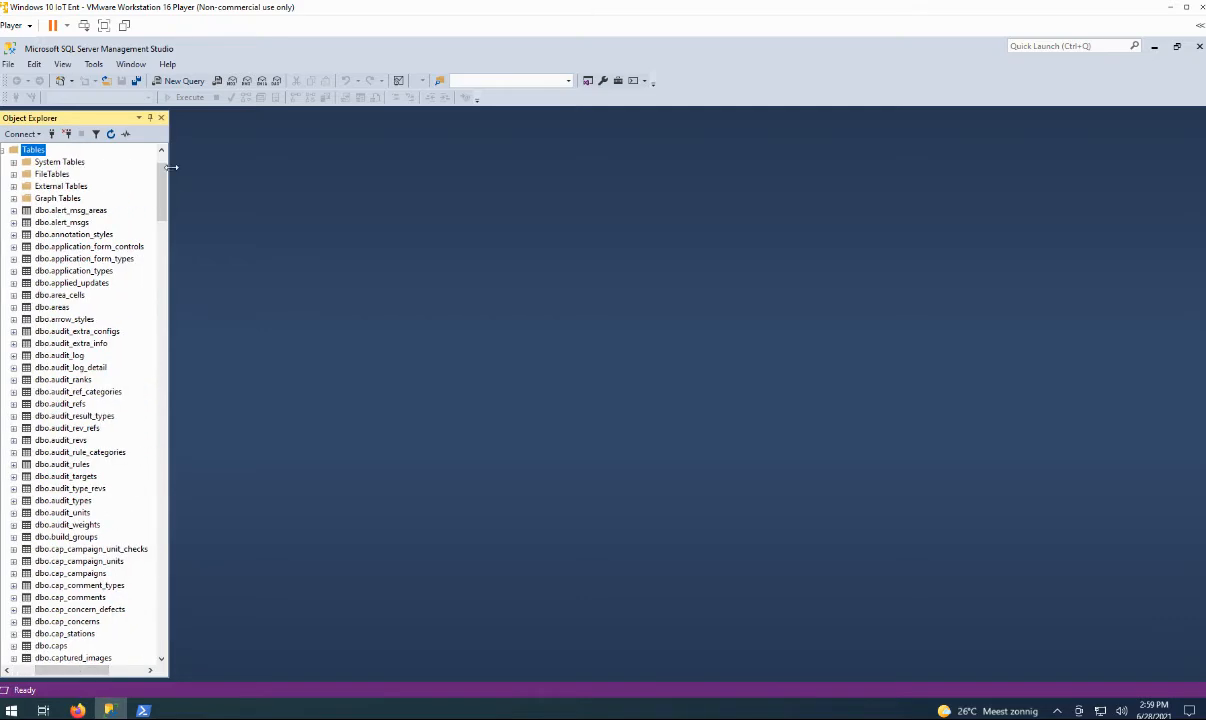
{"action": "left_click_drag", "start_coordinate": [162, 178], "coordinate": [168, 358]}
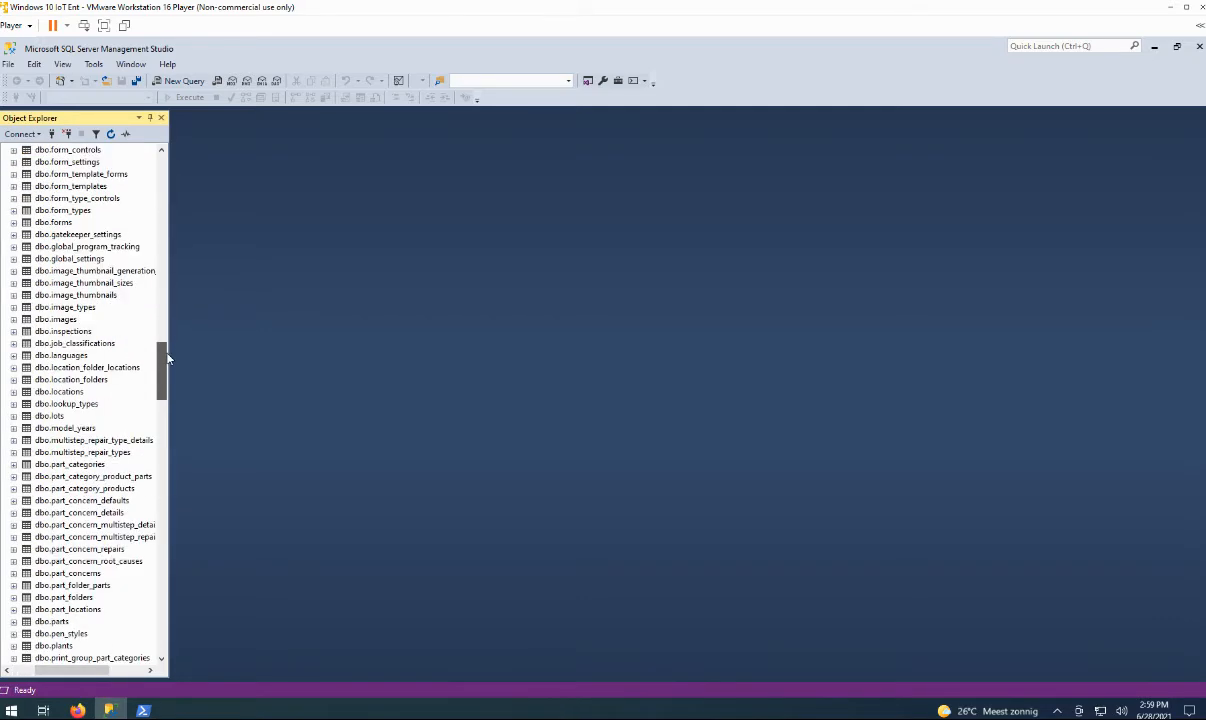
{"action": "right_click", "coordinate": [68, 260]}
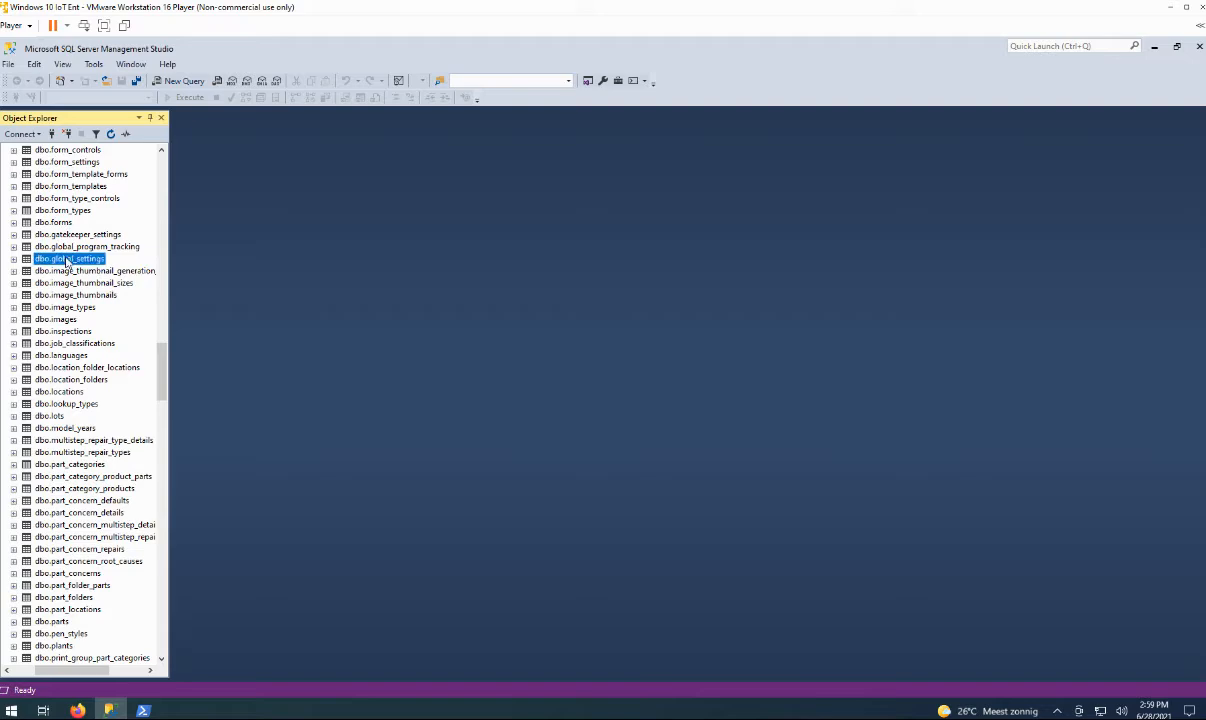
{"action": "left_click", "coordinate": [110, 294]}
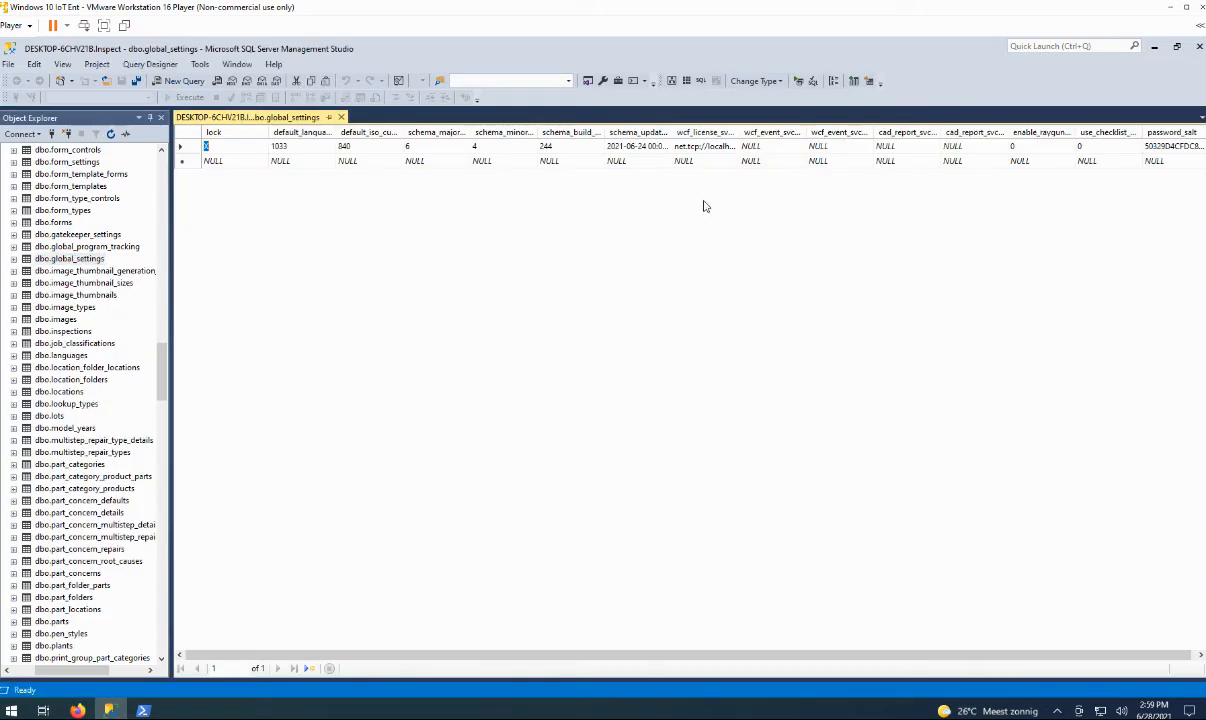
Get this computer's hostname with the hostname command in Command Prompt and copy it.
{"action": "double_click", "coordinate": [740, 132]}
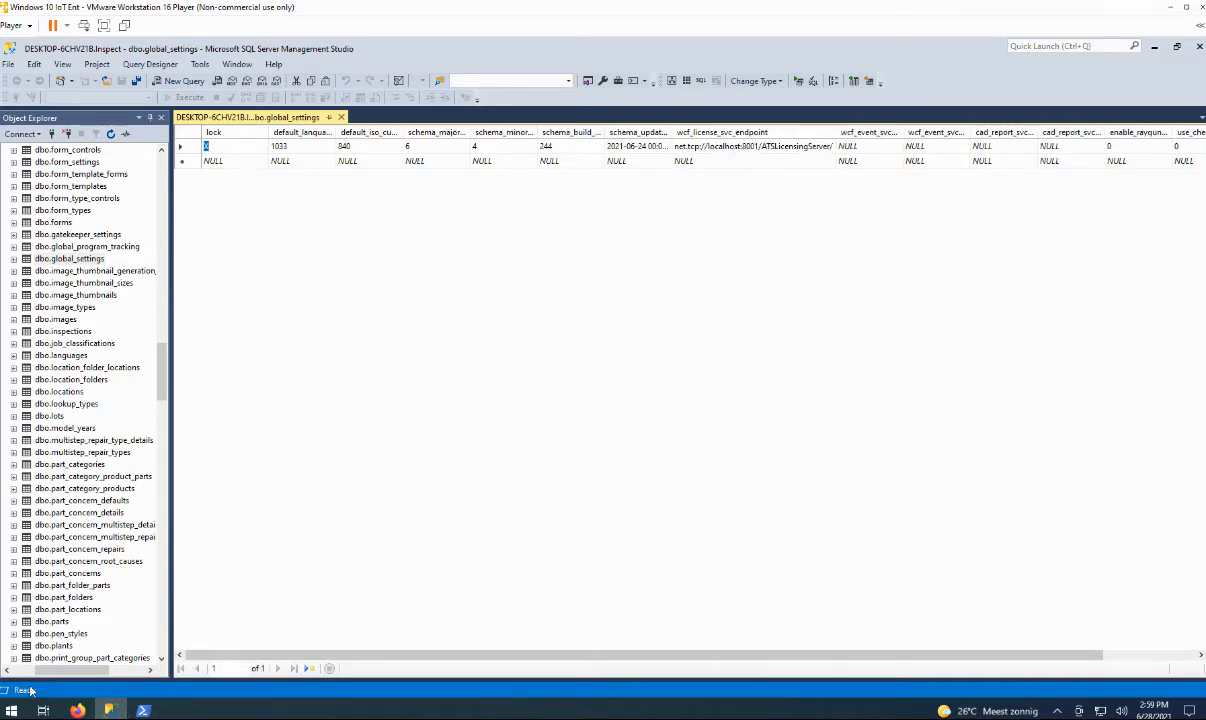
{"action": "left_click", "coordinate": [10, 711]}
{"action": "type", "text": "cmd"}
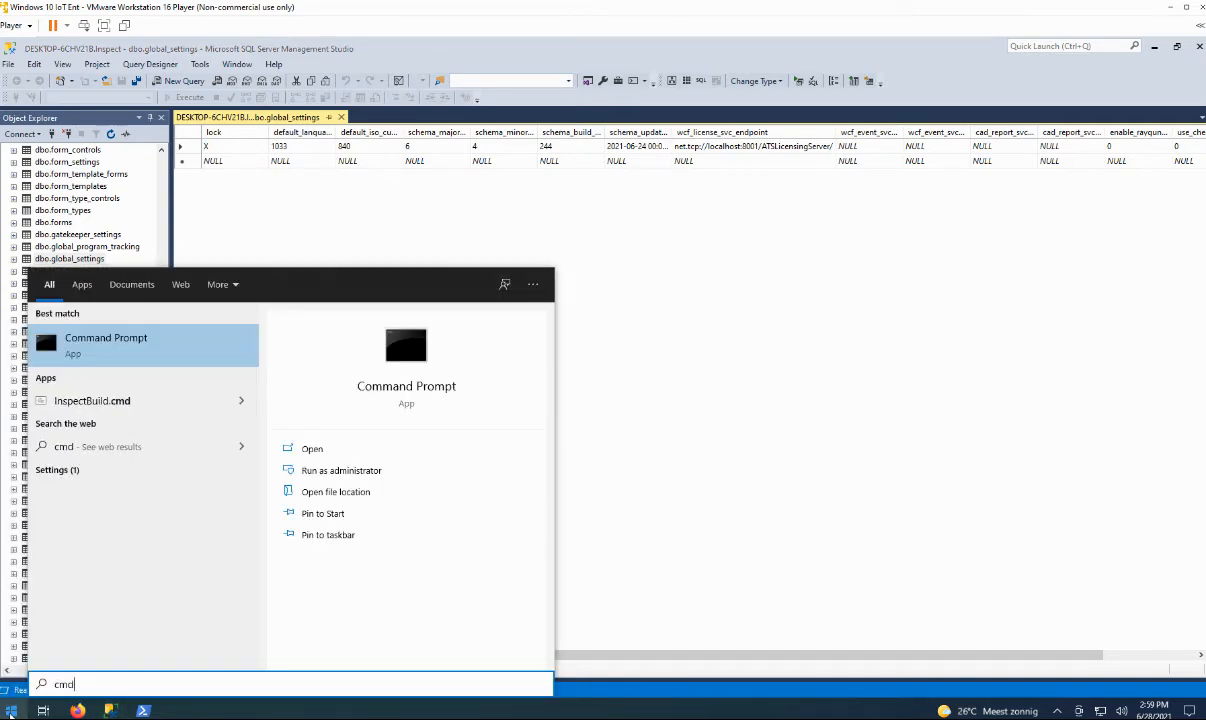
{"action": "key", "text": "Return"}
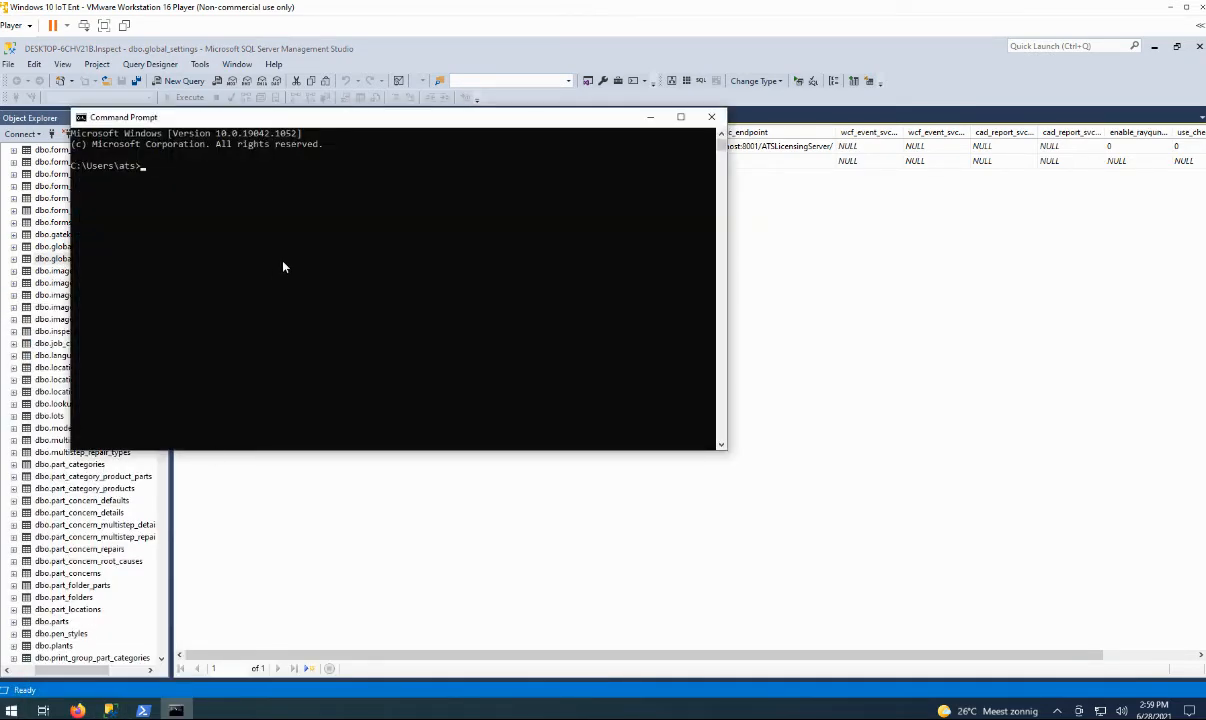
{"action": "type", "text": "hostname"}
{"action": "key", "text": "Return"}
{"action": "left_click_drag", "start_coordinate": [150, 177], "coordinate": [79, 180]}
{"action": "right_click", "coordinate": [83, 177]}
{"action": "left_click", "coordinate": [650, 117]}
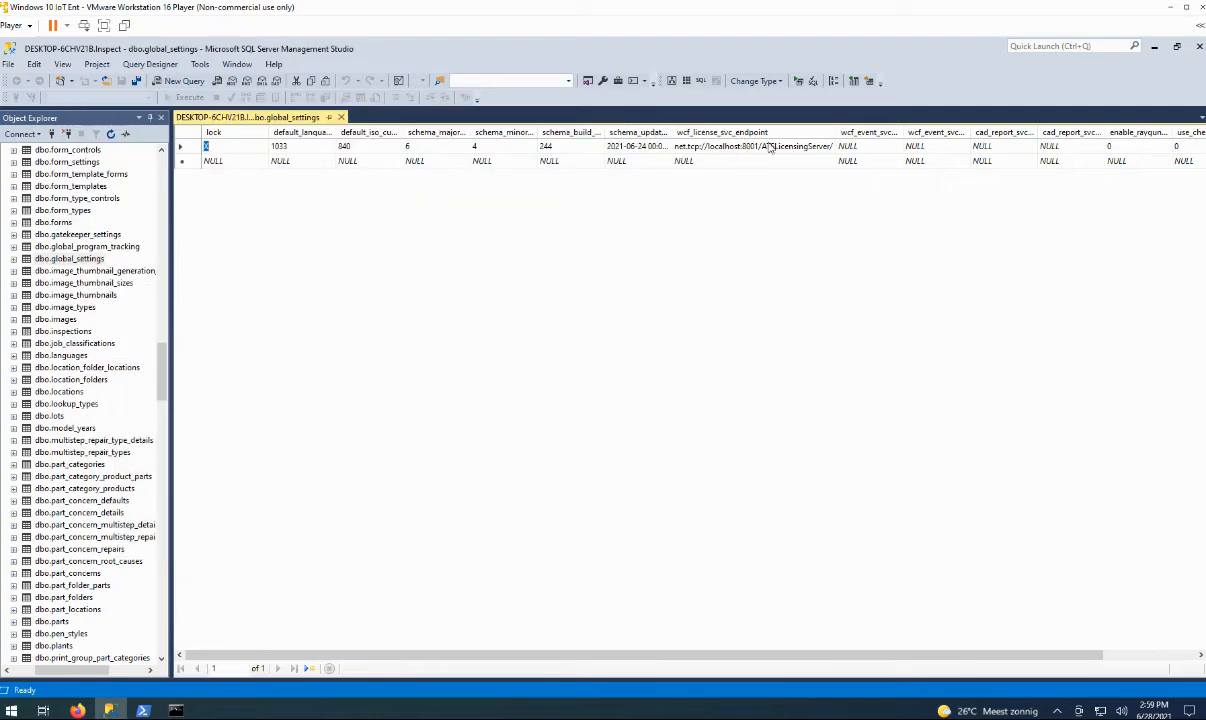
Replace localhost in wcf_license_svc_endpoint with the copied hostname, commit the row, and open Services.
{"action": "left_click", "coordinate": [757, 146]}
{"action": "left_click_drag", "start_coordinate": [745, 146], "coordinate": [713, 146]}
{"action": "type", "text": "DESKTOP-6CHV21B"}
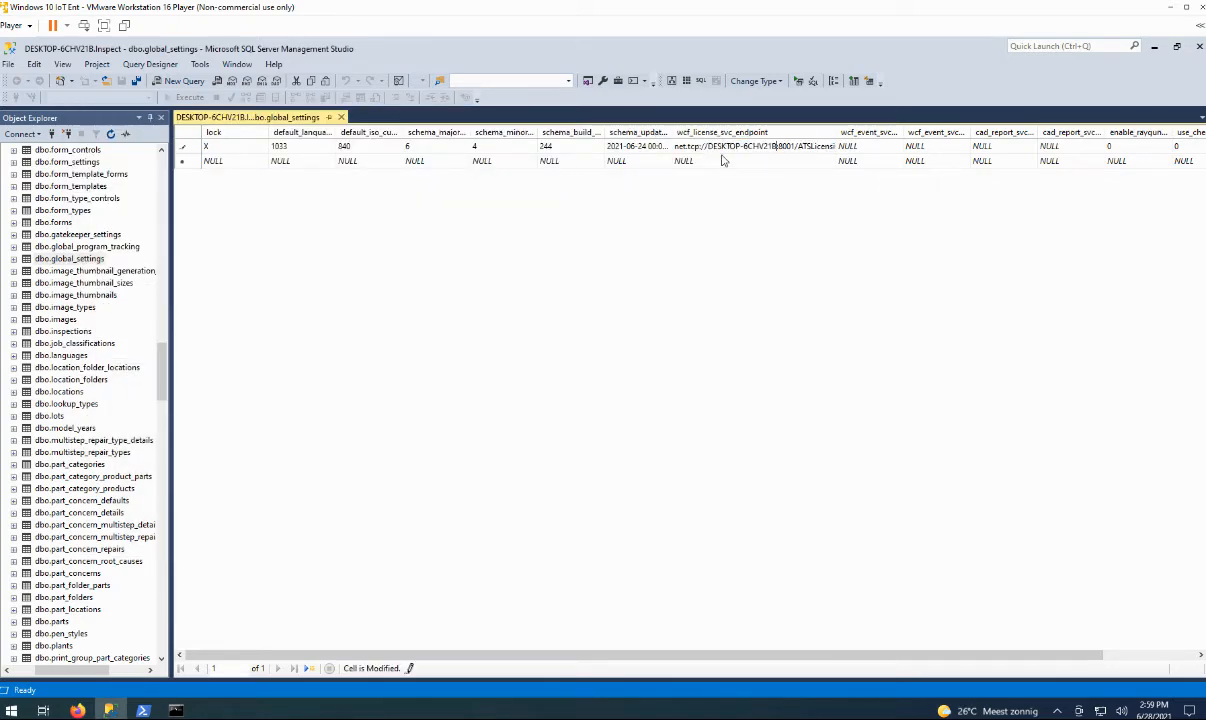
{"action": "left_click", "coordinate": [723, 160]}
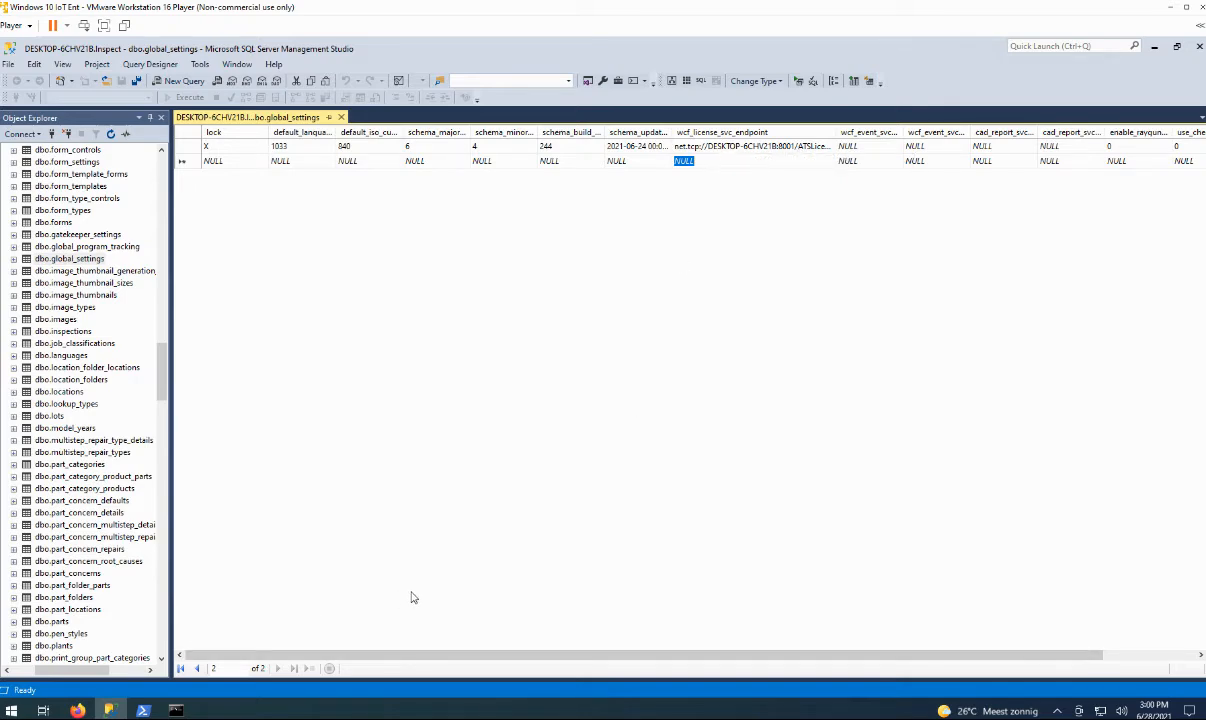
{"action": "left_click", "coordinate": [12, 711]}
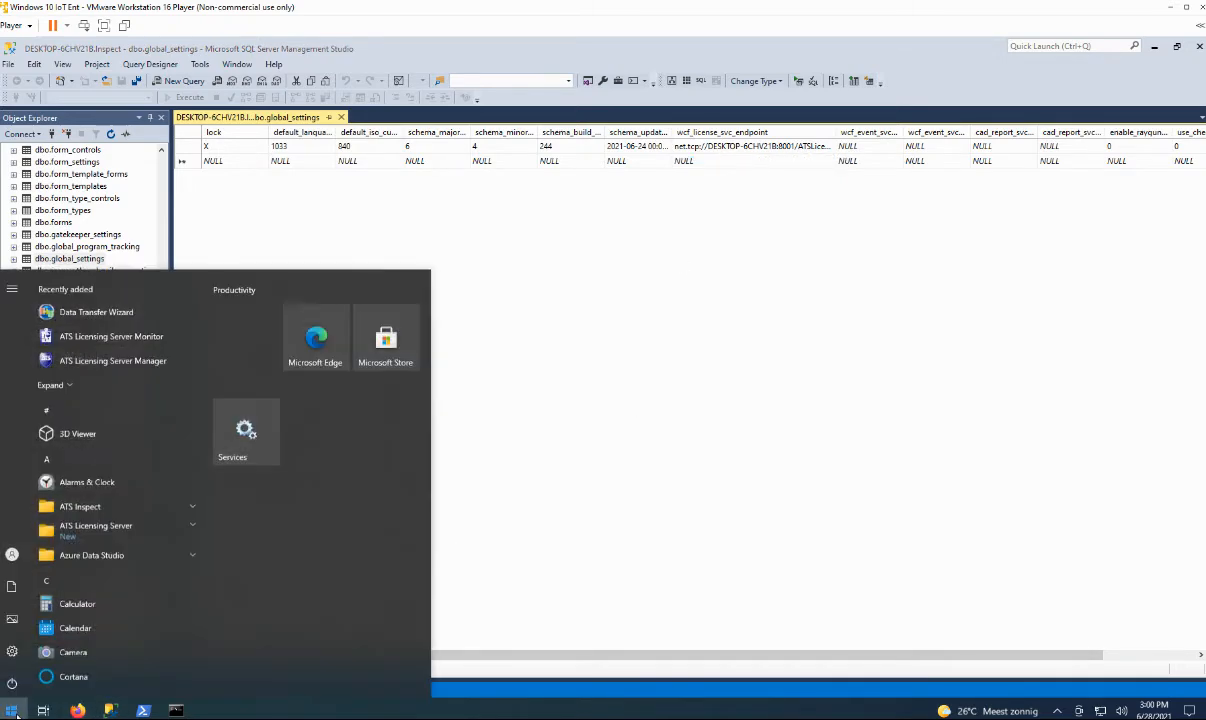
{"action": "left_click", "coordinate": [246, 430]}
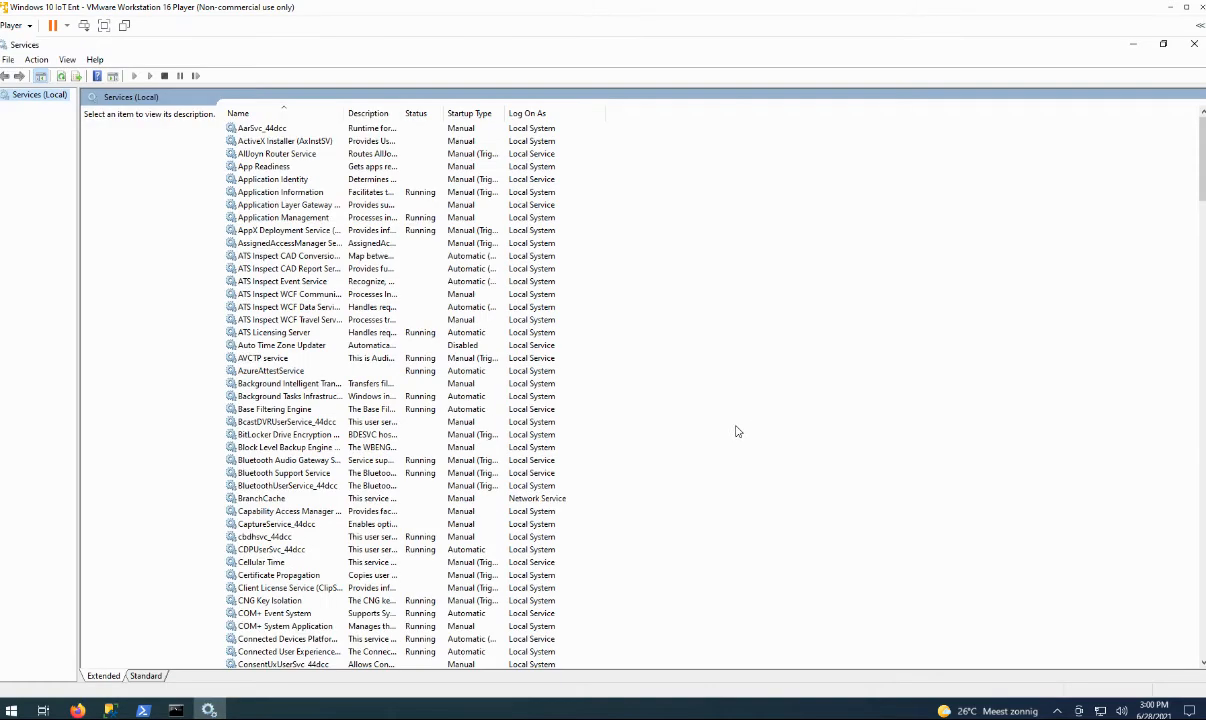
Start the ATS Inspect WCF Data Service (Primary) from its right-click menu.
{"action": "right_click", "coordinate": [295, 306]}
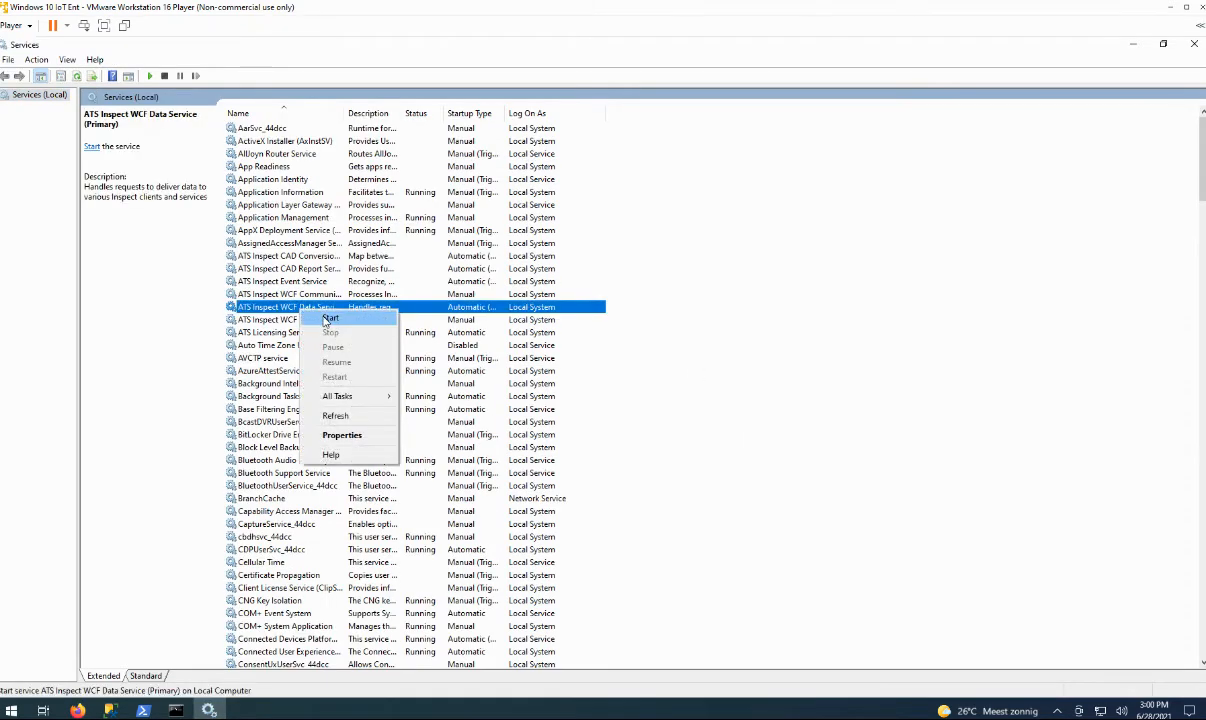
{"action": "left_click", "coordinate": [328, 318]}
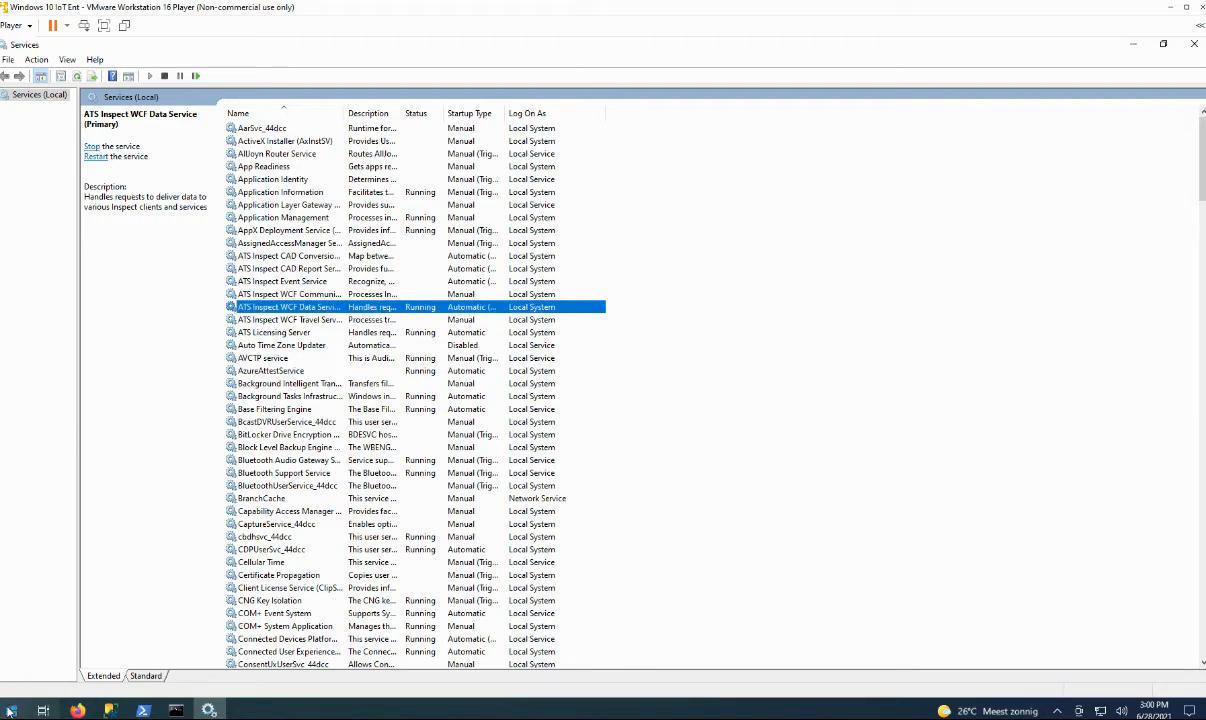
Launch ATS Inspect - Client.exe from the Downloads > 6.4.244.236 folder in File Explorer.
{"action": "left_click", "coordinate": [11, 710]}
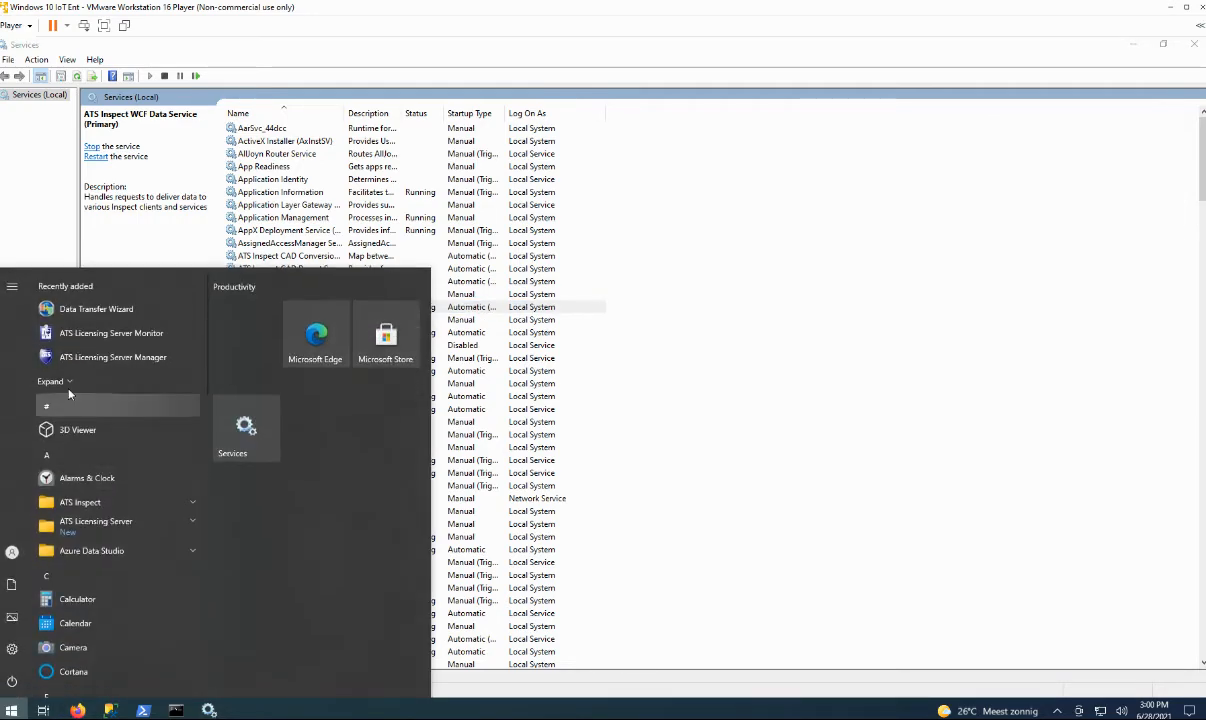
{"action": "left_click", "coordinate": [11, 584]}
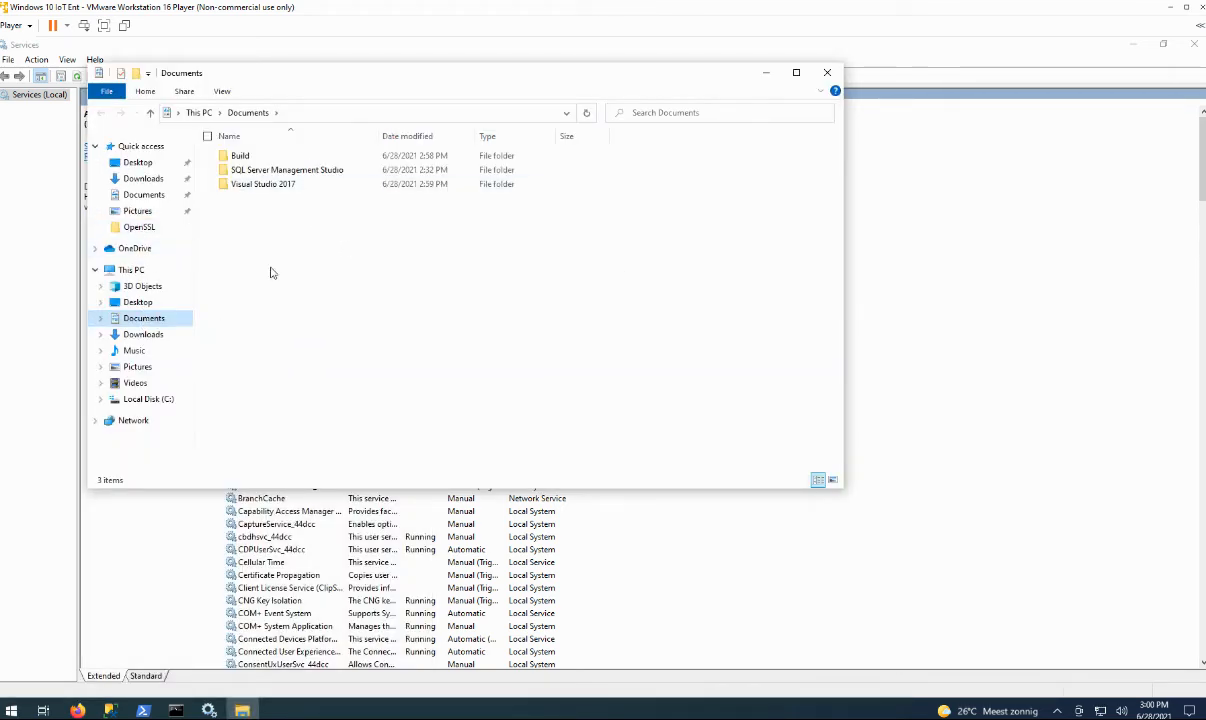
{"action": "left_click", "coordinate": [143, 178]}
{"action": "double_click", "coordinate": [250, 174]}
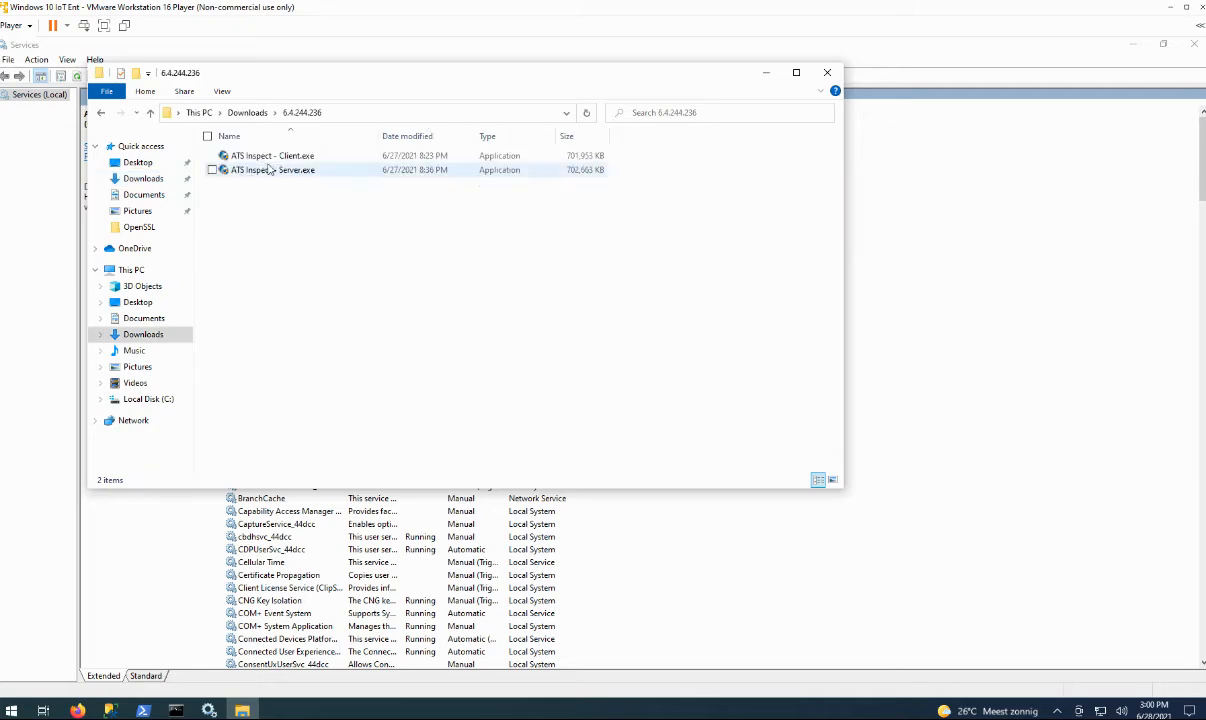
{"action": "left_click", "coordinate": [273, 157]}
{"action": "double_click", "coordinate": [273, 157]}
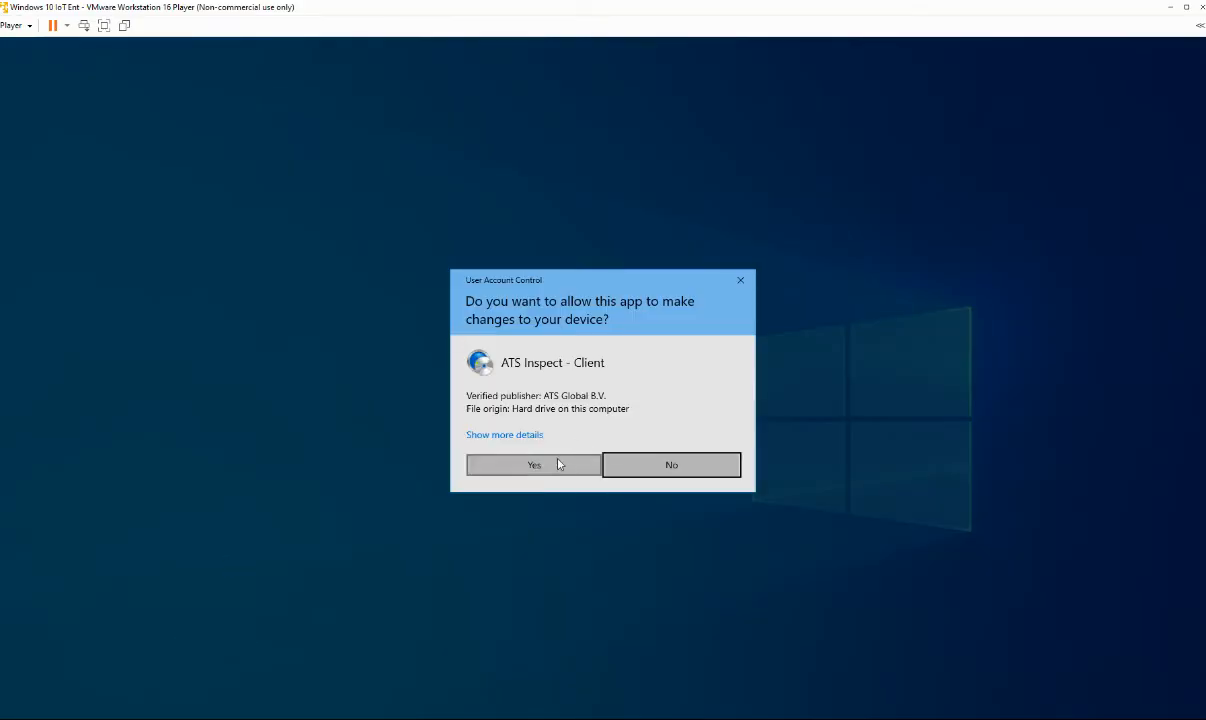
Allow the client installer to run and accept the licence agreement.
{"action": "left_click", "coordinate": [549, 465]}
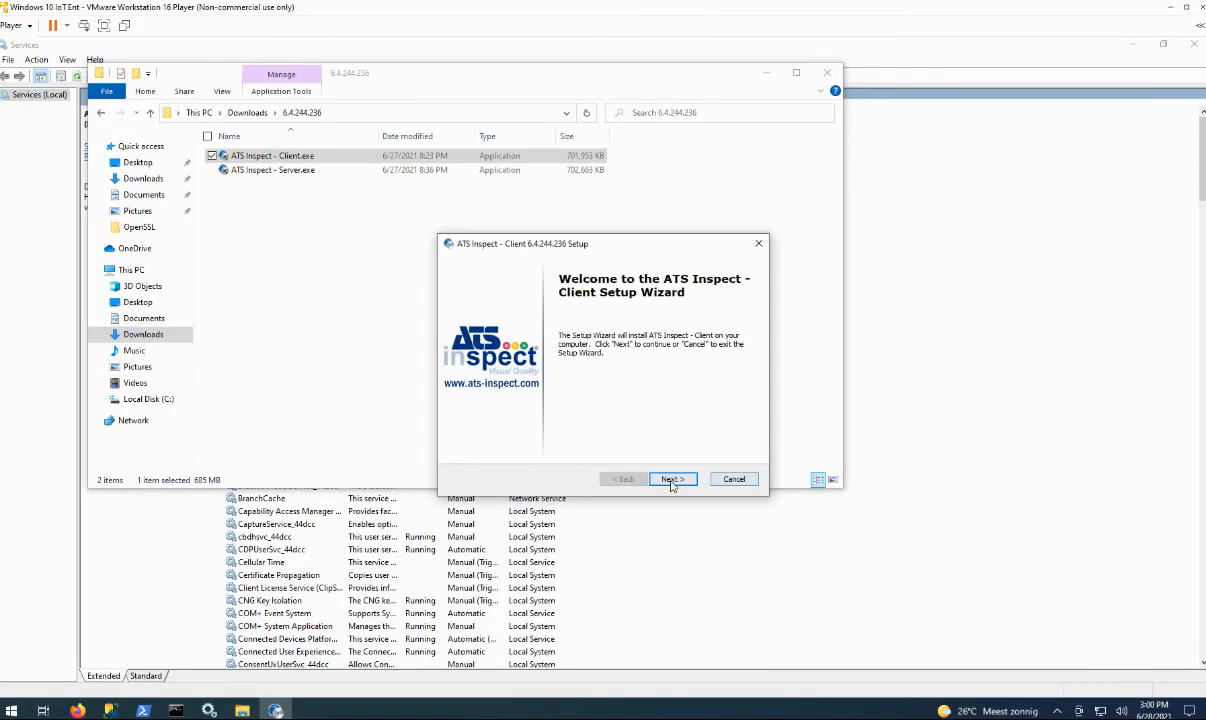
{"action": "left_click", "coordinate": [672, 479]}
{"action": "left_click", "coordinate": [503, 428]}
{"action": "left_click", "coordinate": [670, 480]}
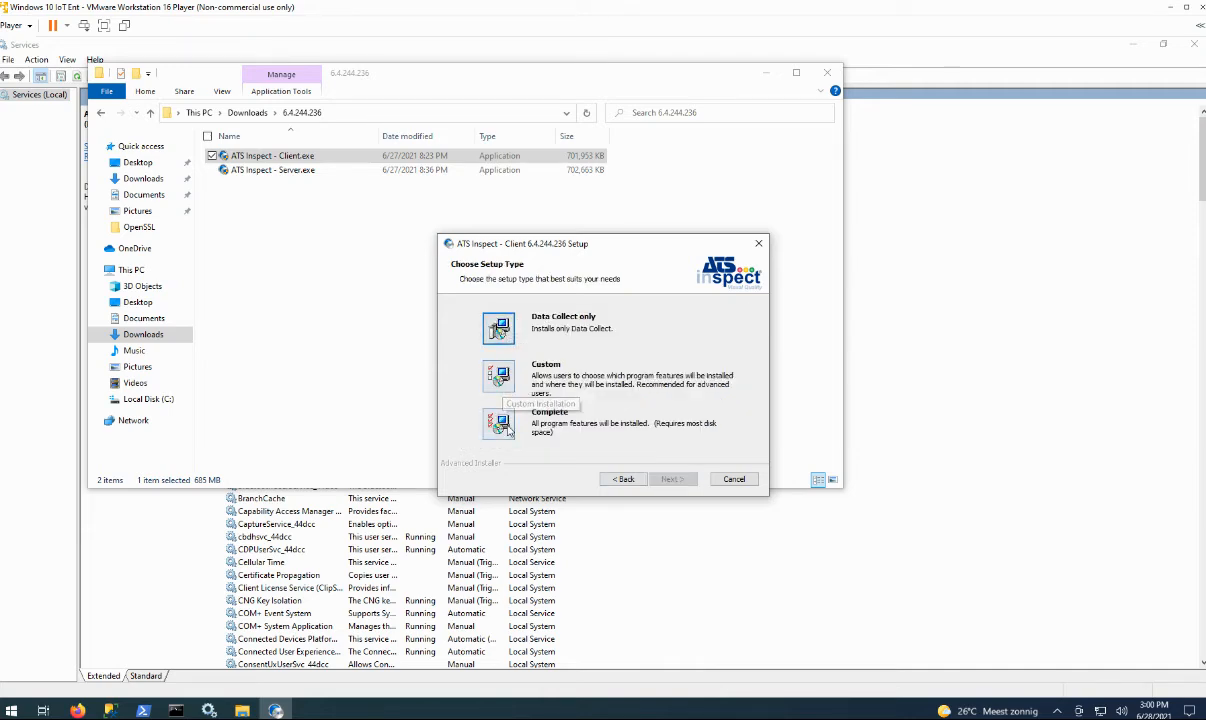
Look at the Custom setup type, then go back and choose Complete instead.
{"action": "left_click", "coordinate": [502, 389]}
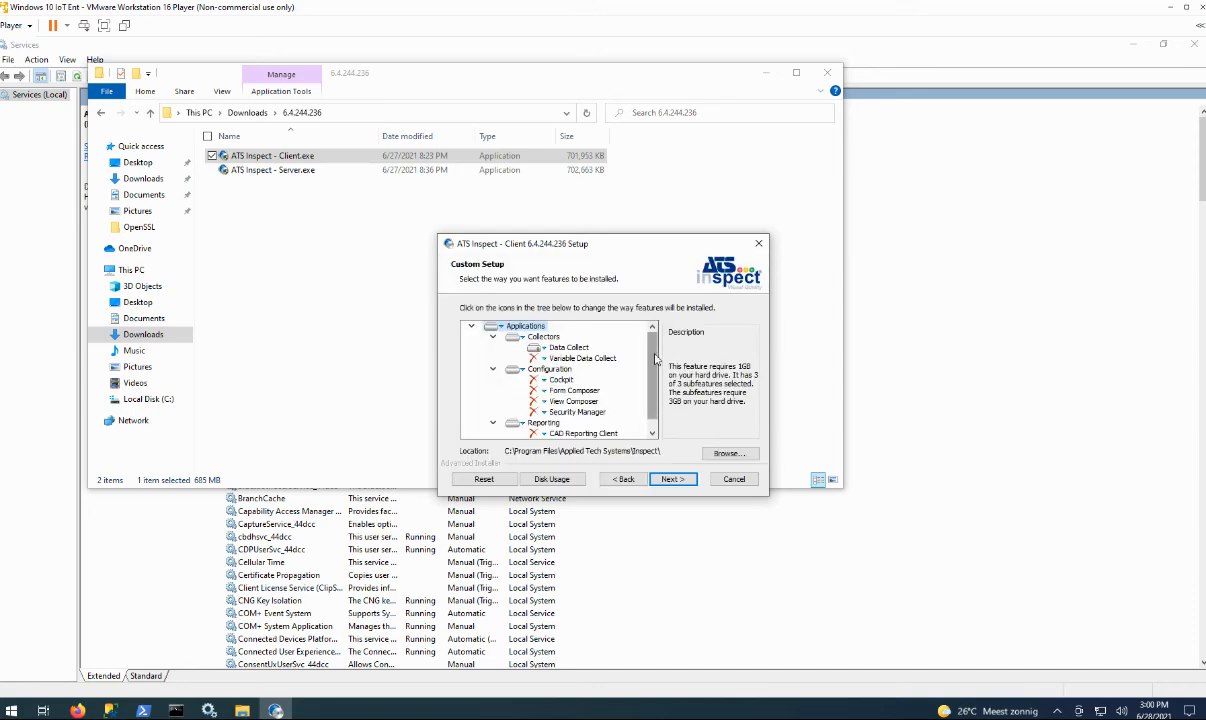
{"action": "left_click_drag", "start_coordinate": [655, 358], "coordinate": [655, 370]}
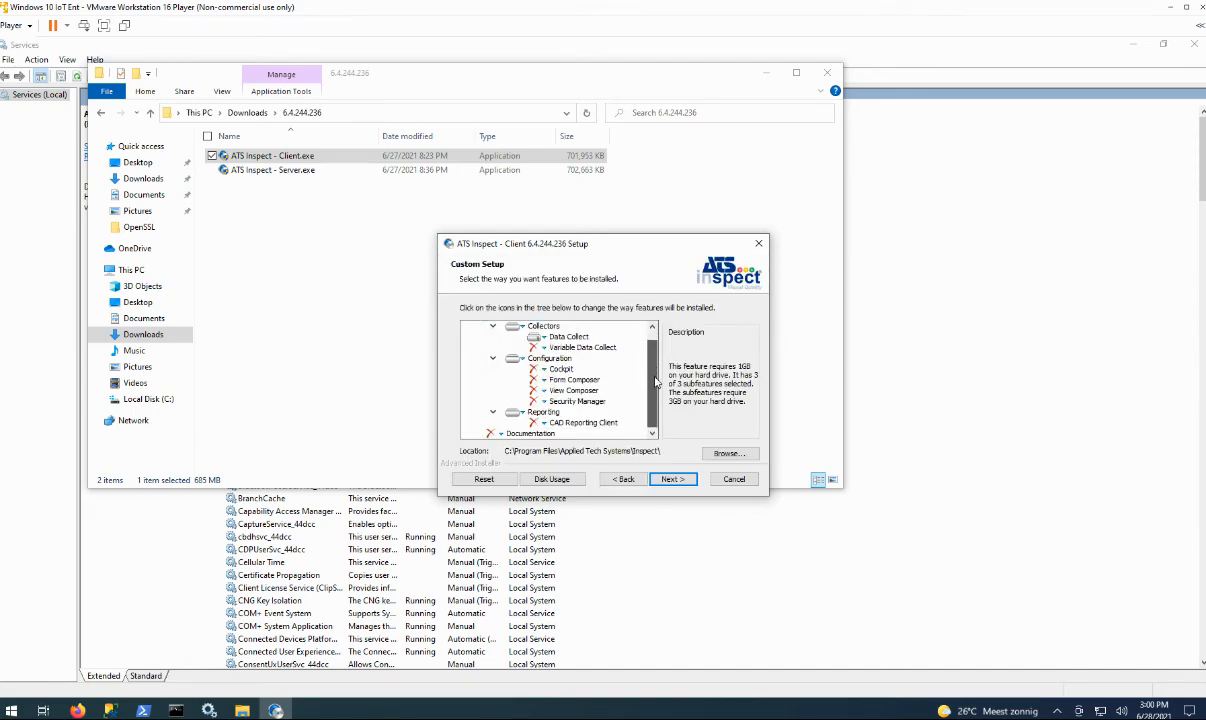
{"action": "scroll", "coordinate": [655, 380], "scroll_direction": "up", "scroll_amount": 1}
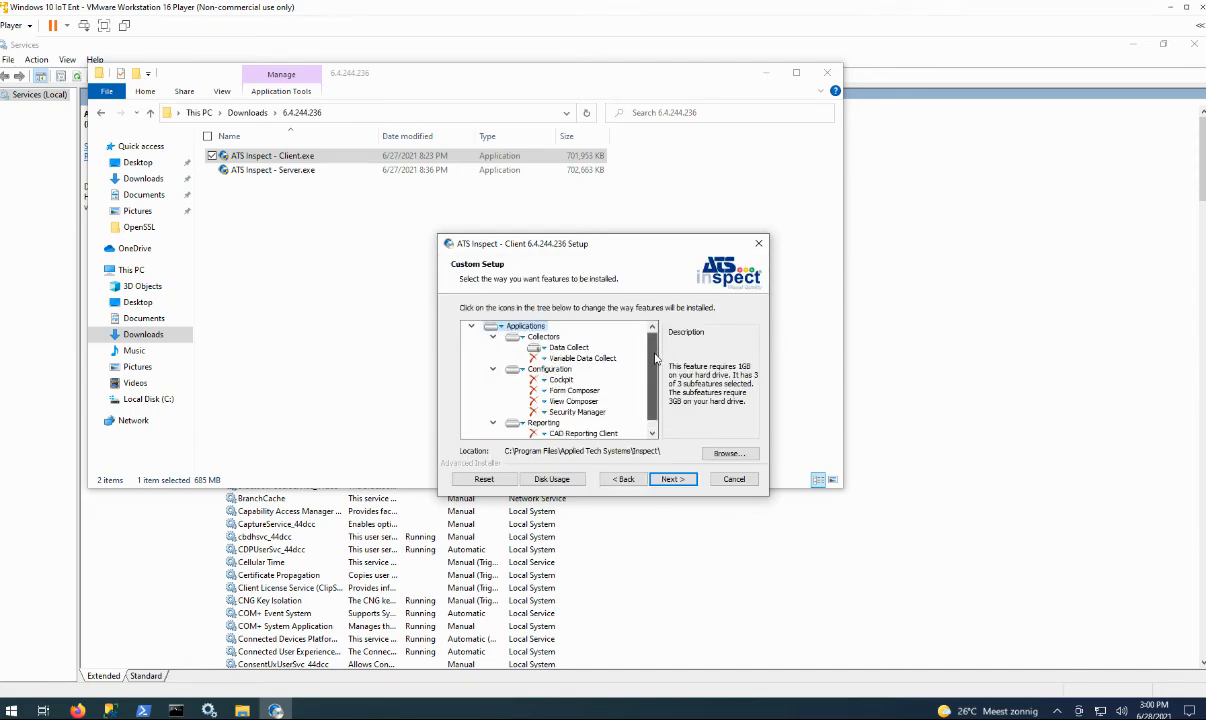
{"action": "left_click", "coordinate": [624, 479]}
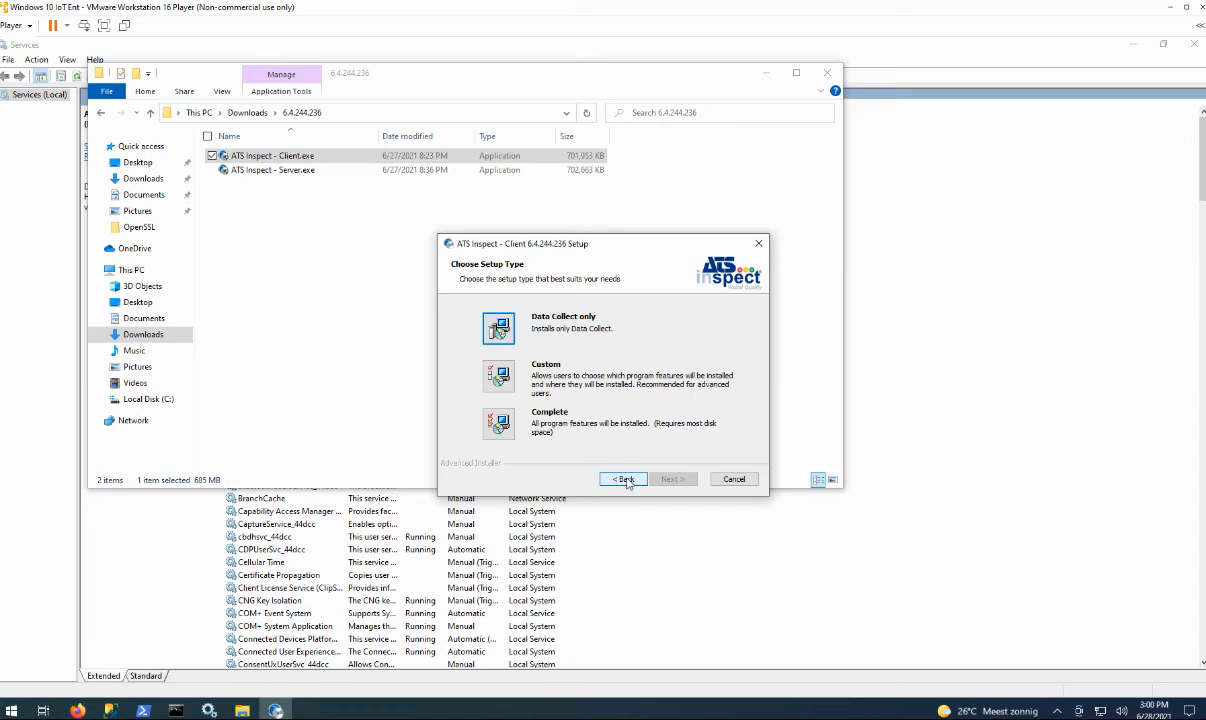
{"action": "left_click", "coordinate": [498, 423]}
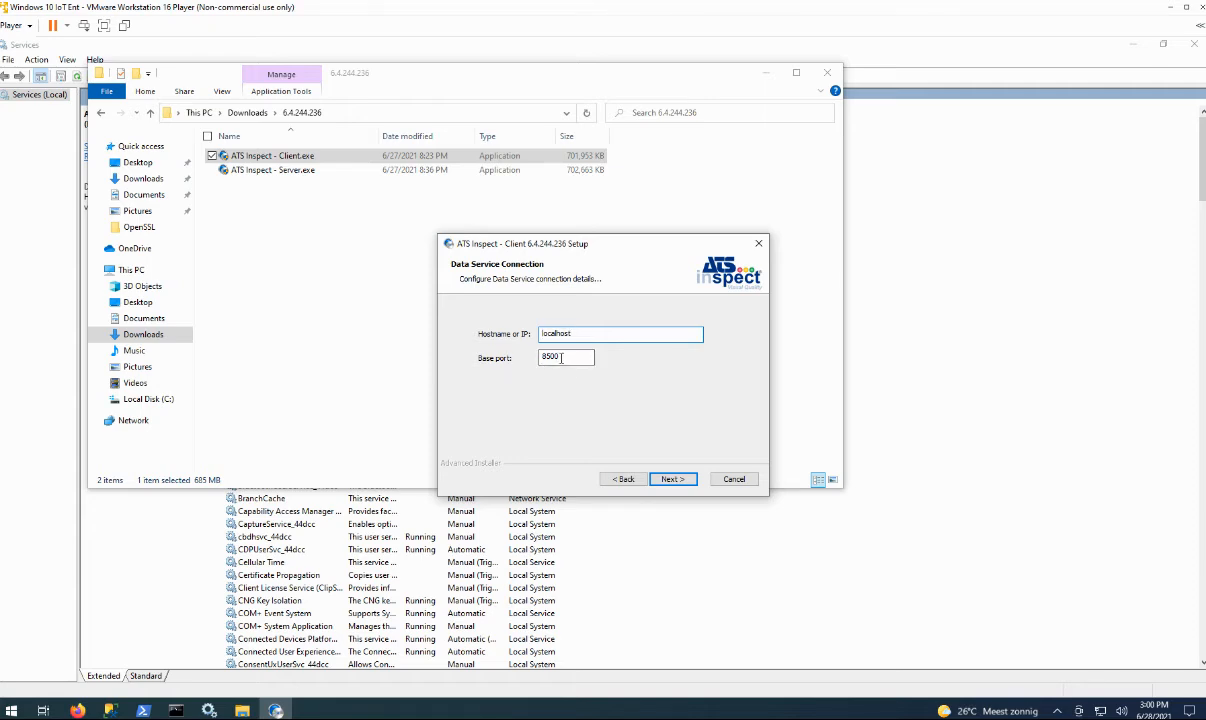
Keep the localhost:8500 data service and enable Prompt for station for both Data Collect modes.
{"action": "left_click", "coordinate": [673, 478]}
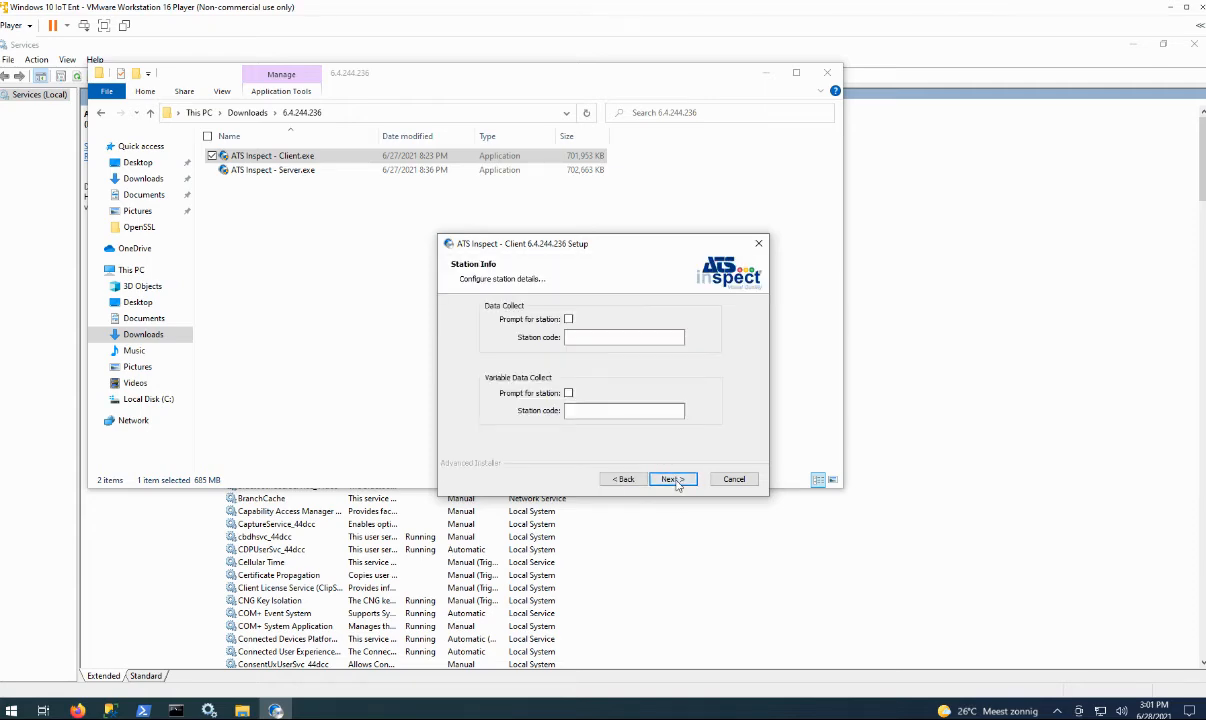
{"action": "left_click", "coordinate": [568, 320]}
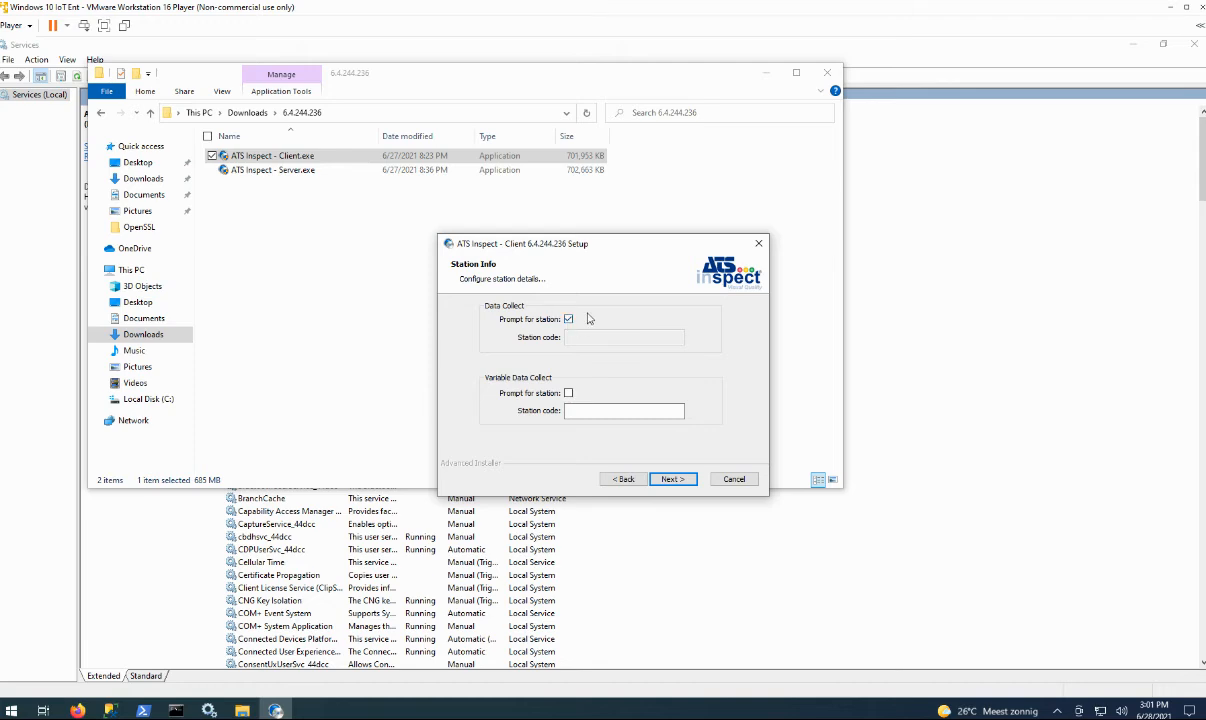
{"action": "left_click", "coordinate": [568, 394]}
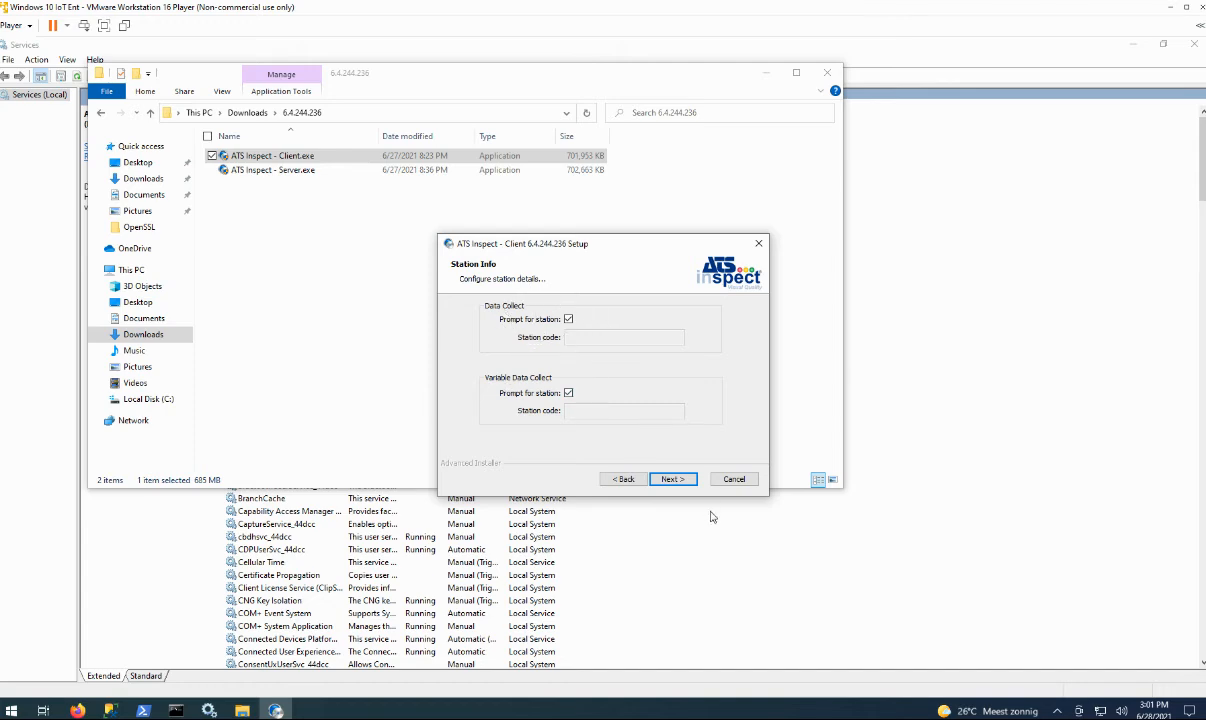
{"action": "left_click", "coordinate": [681, 480]}
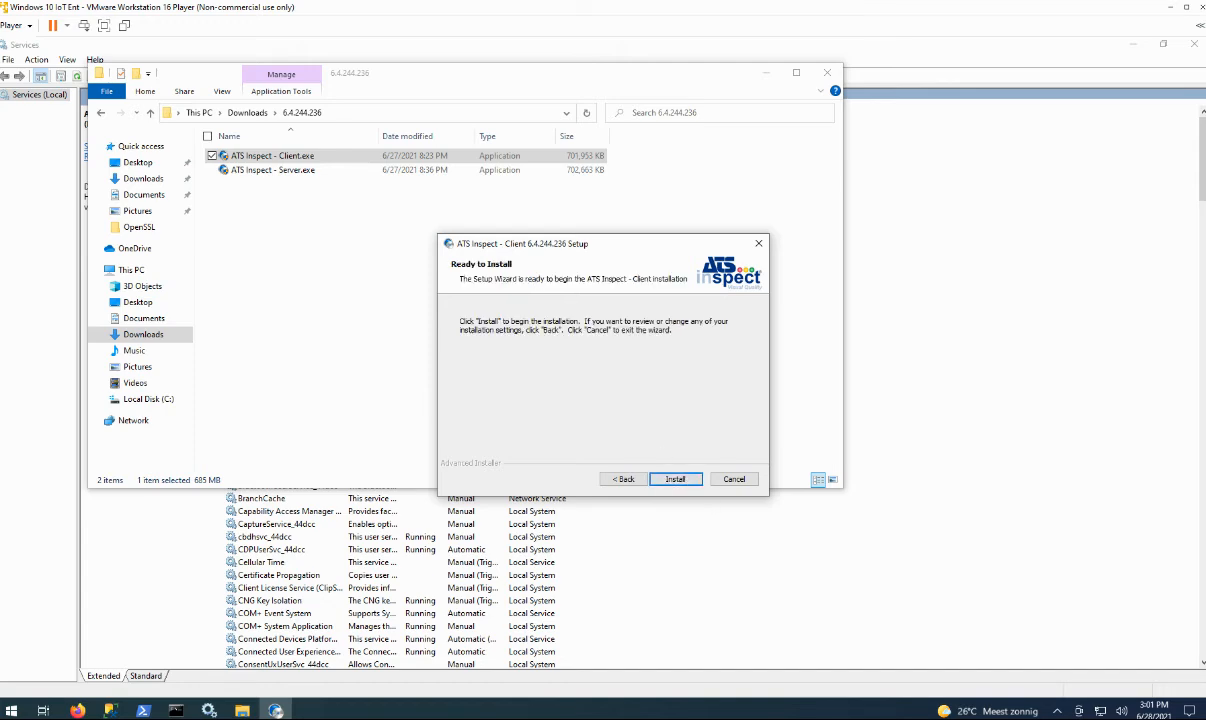
Install the ATS Inspect client and close the finished setup wizard.
{"action": "left_click", "coordinate": [688, 481]}
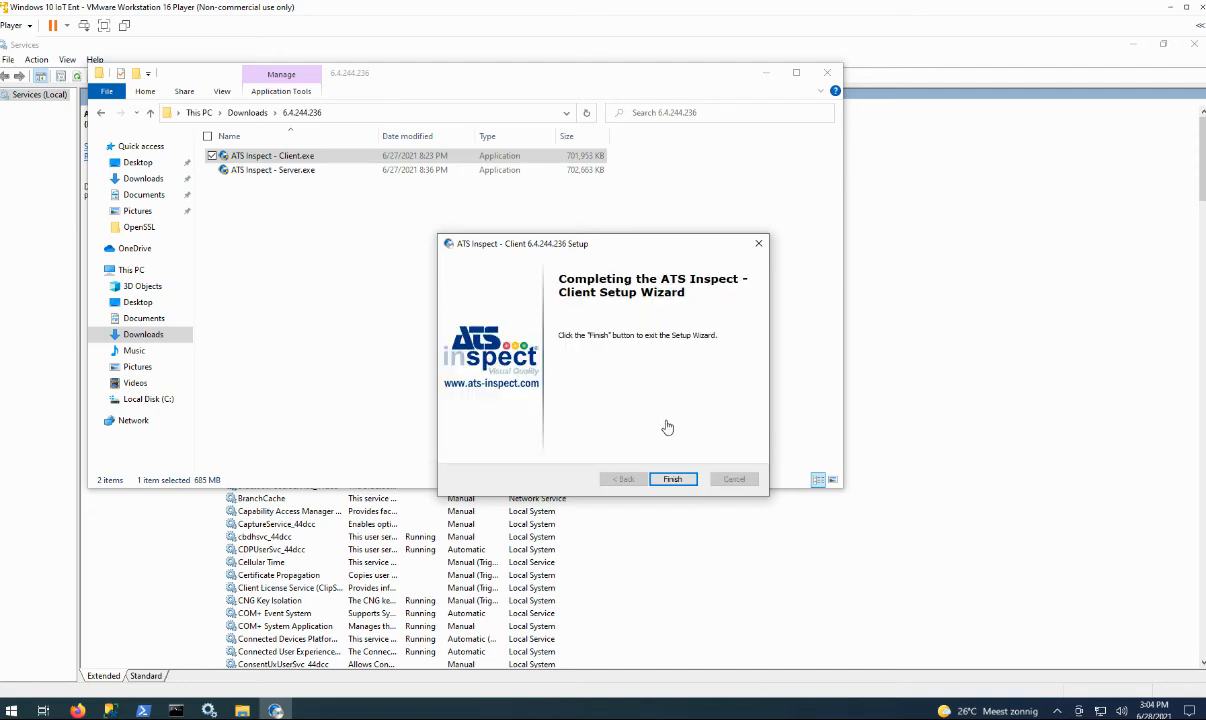
{"action": "left_click", "coordinate": [673, 479]}
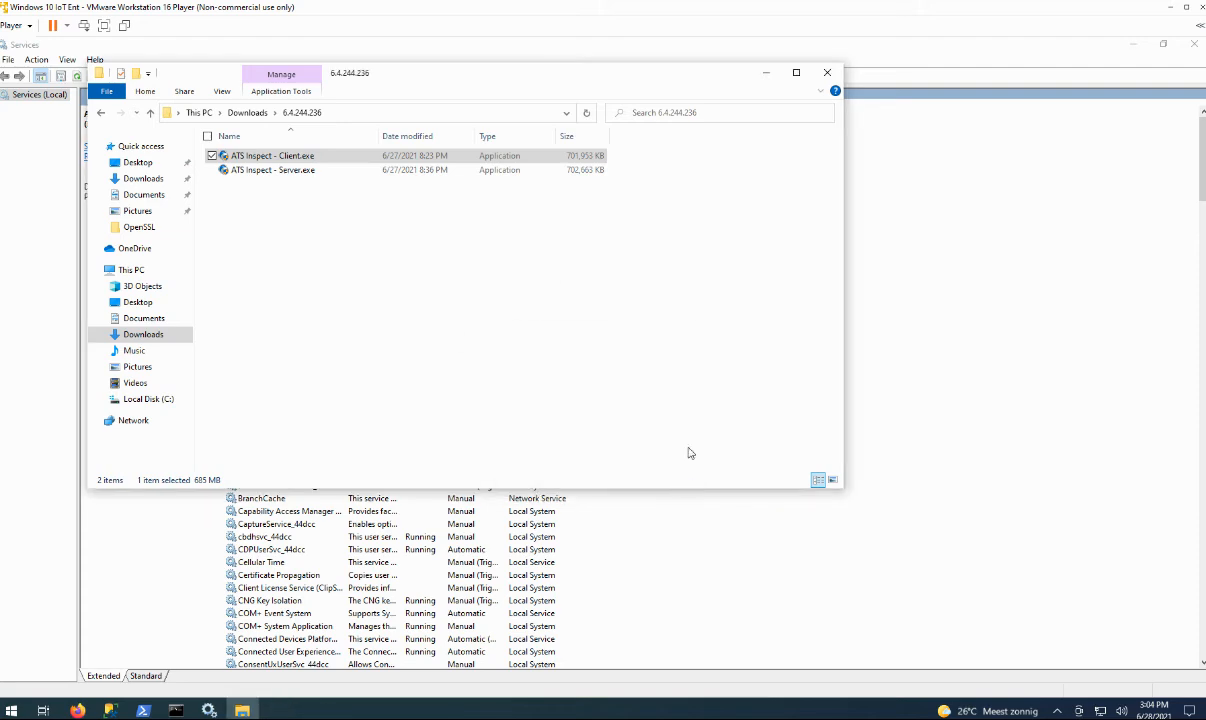
Minimize File Explorer, review the ATS Inspect services, widen the Name column, and open Start.
{"action": "left_click", "coordinate": [764, 74]}
{"action": "left_click", "coordinate": [300, 256]}
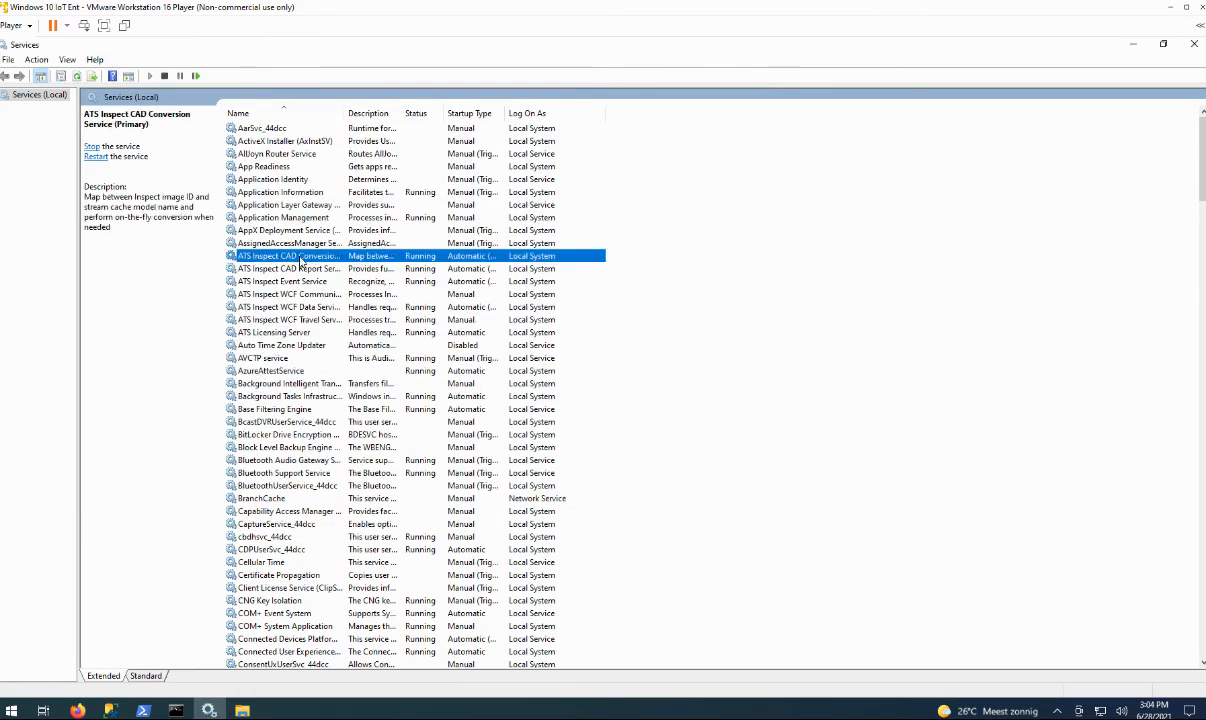
{"action": "key", "text": "Down"}
{"action": "key", "text": "Down"}
{"action": "key", "text": "Down"}
{"action": "key", "text": "Down"}
{"action": "key", "text": "Down"}
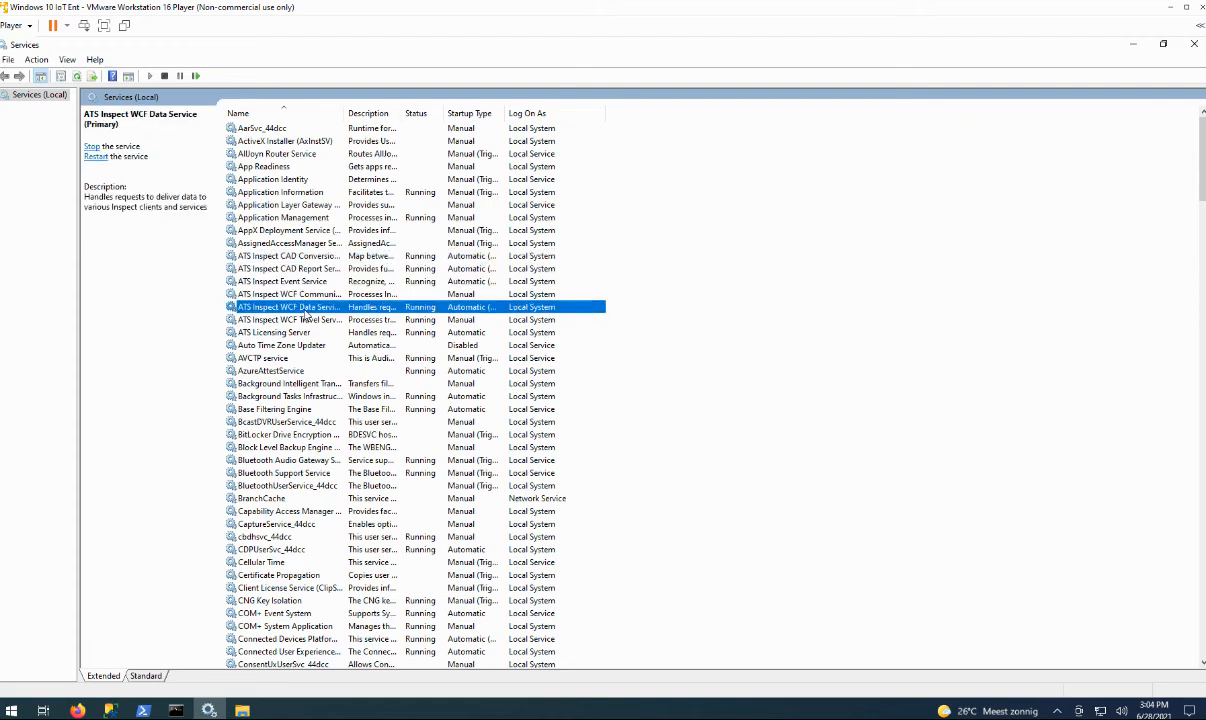
{"action": "left_click", "coordinate": [303, 294]}
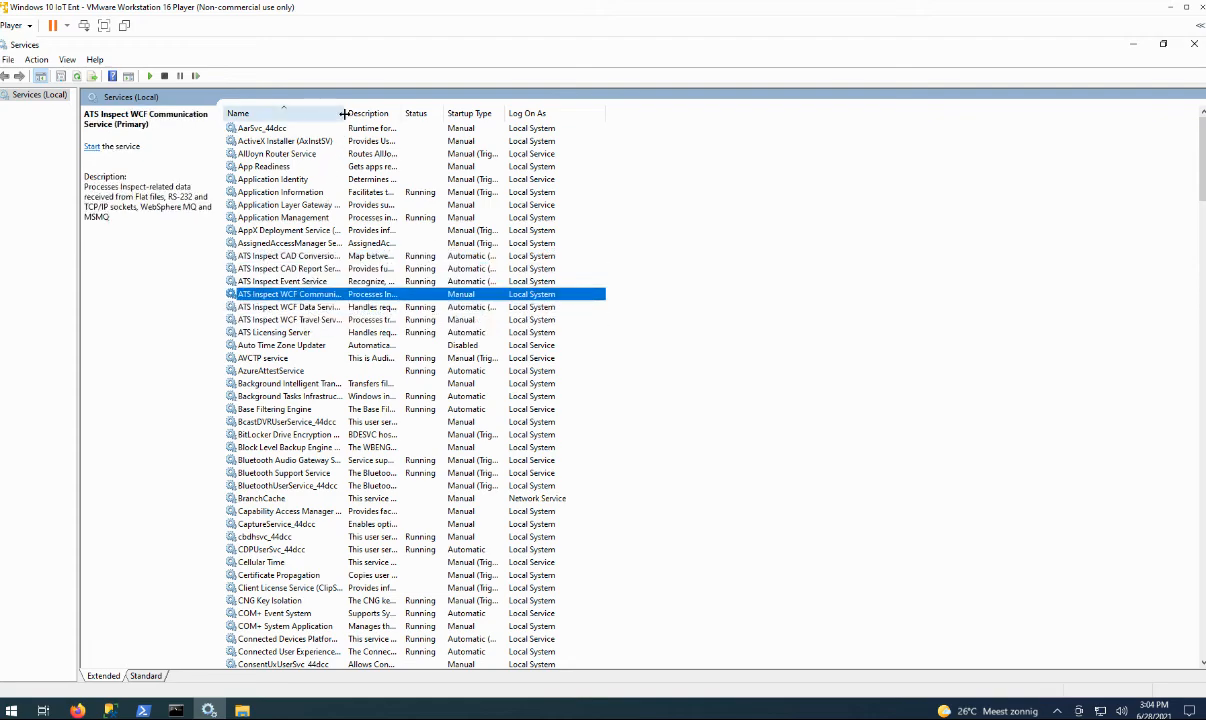
{"action": "left_click_drag", "start_coordinate": [343, 114], "coordinate": [431, 102]}
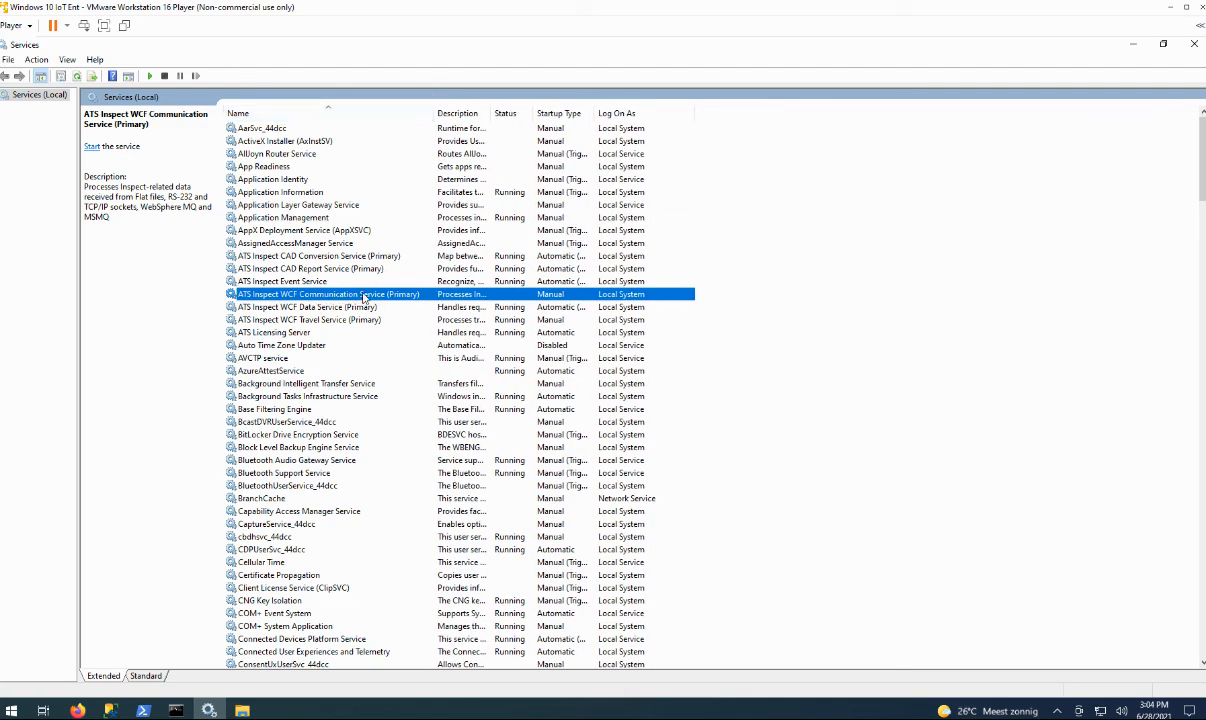
{"action": "left_click", "coordinate": [11, 710]}
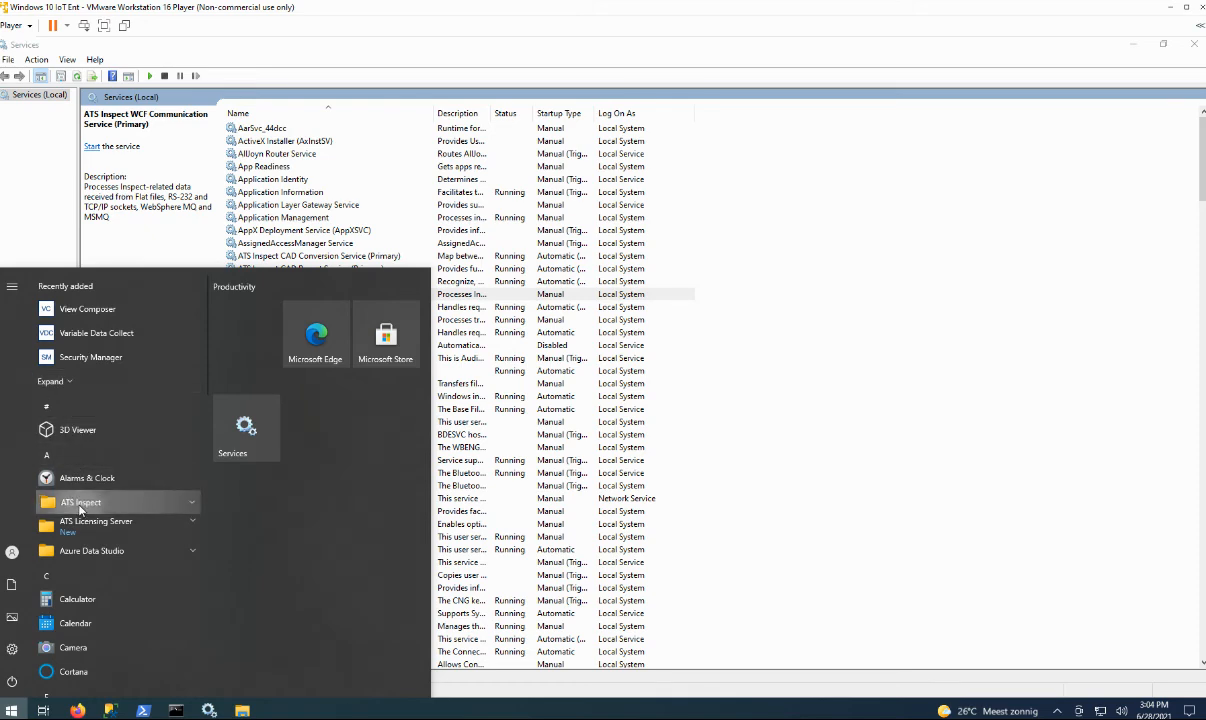
Launch Cockpit from the ATS Inspect folder and log in with the password saved.
{"action": "left_click", "coordinate": [80, 505]}
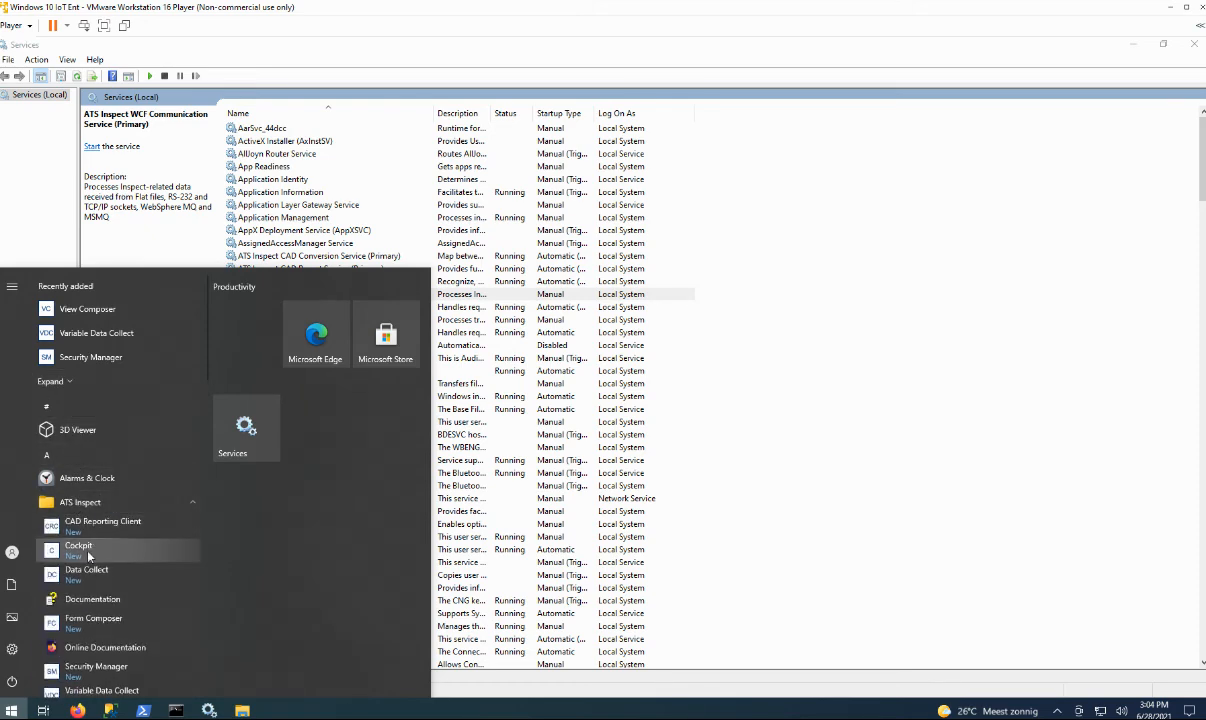
{"action": "left_click", "coordinate": [86, 549]}
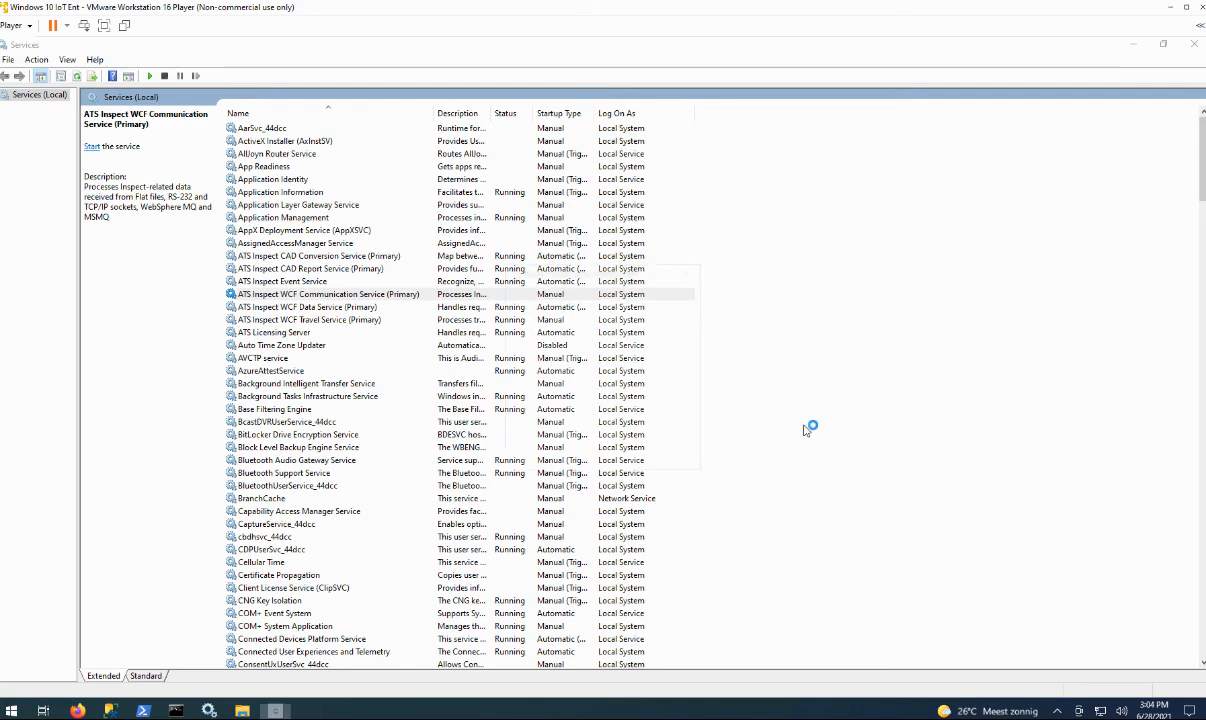
{"action": "left_click", "coordinate": [587, 410]}
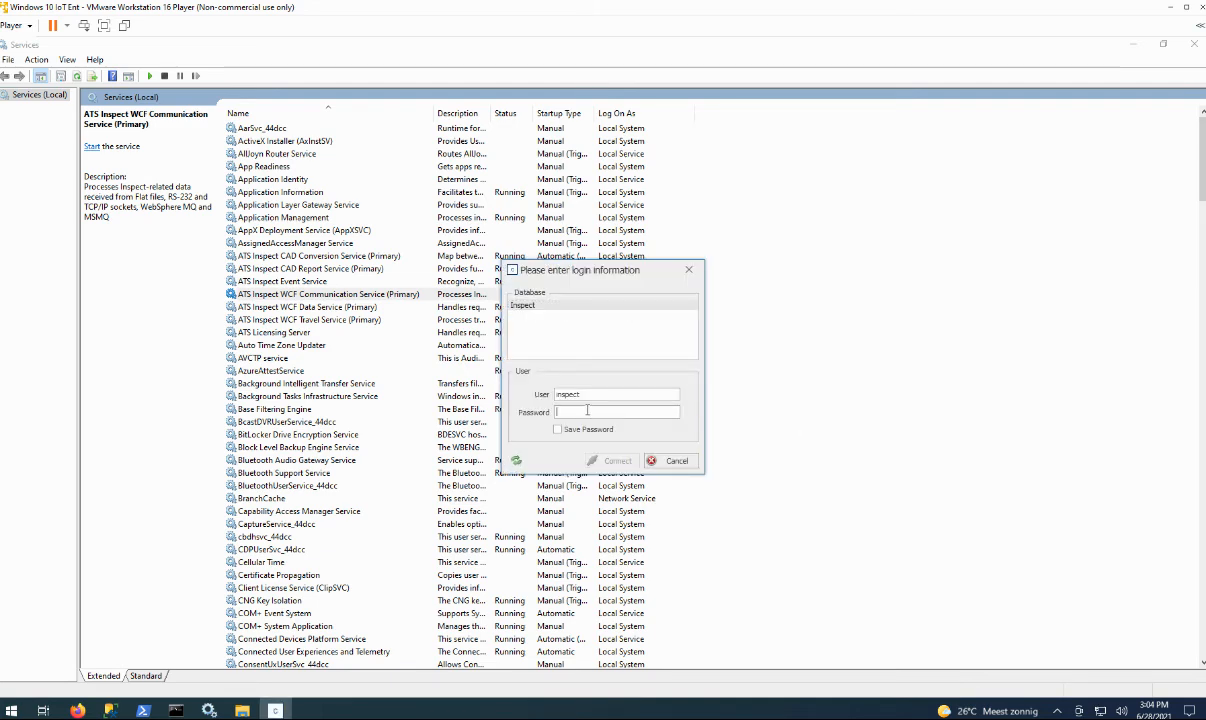
{"action": "type", "text": "****"}
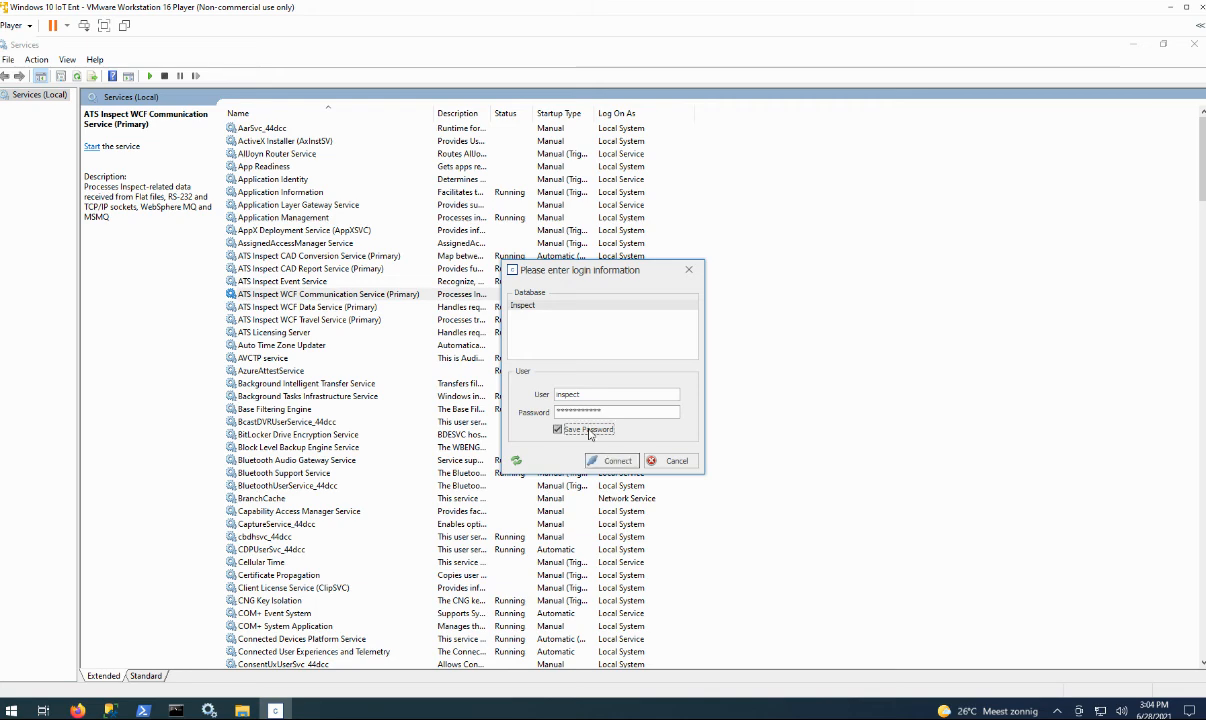
{"action": "left_click", "coordinate": [576, 429]}
{"action": "left_click", "coordinate": [611, 462]}
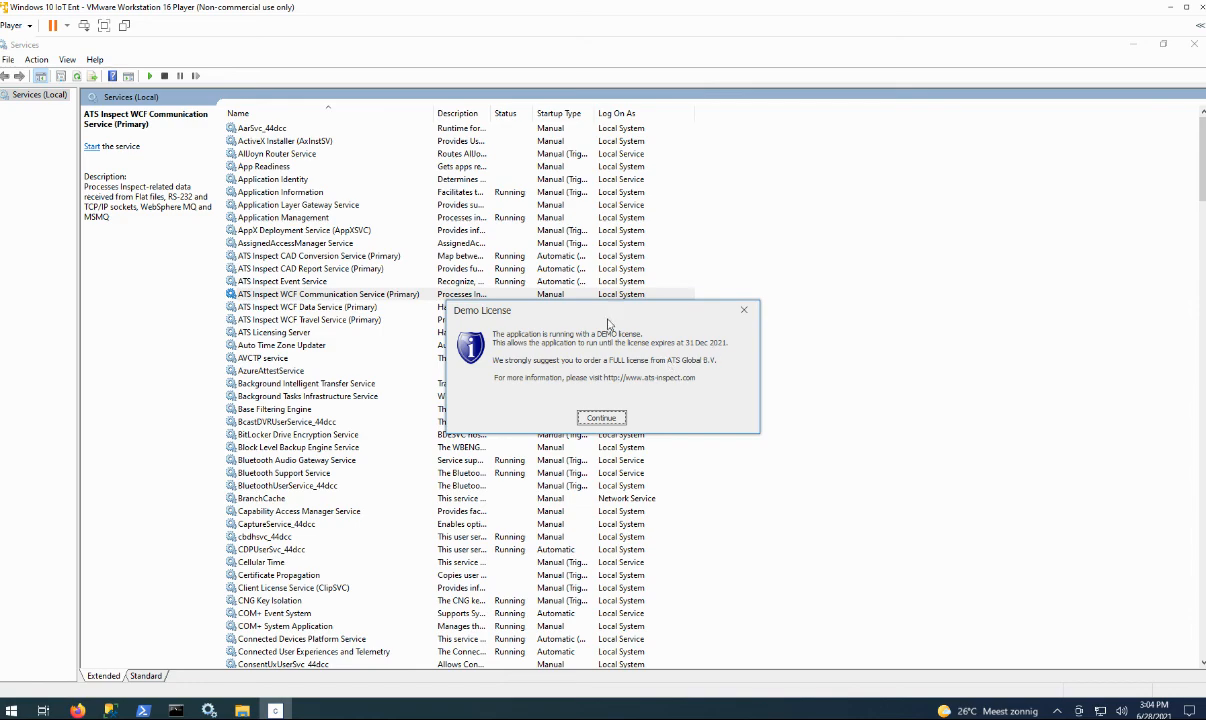
Test the Event Service (port 9000) and CAD Report Service (port 8800) connections in Global settings.
{"action": "left_click", "coordinate": [598, 417]}
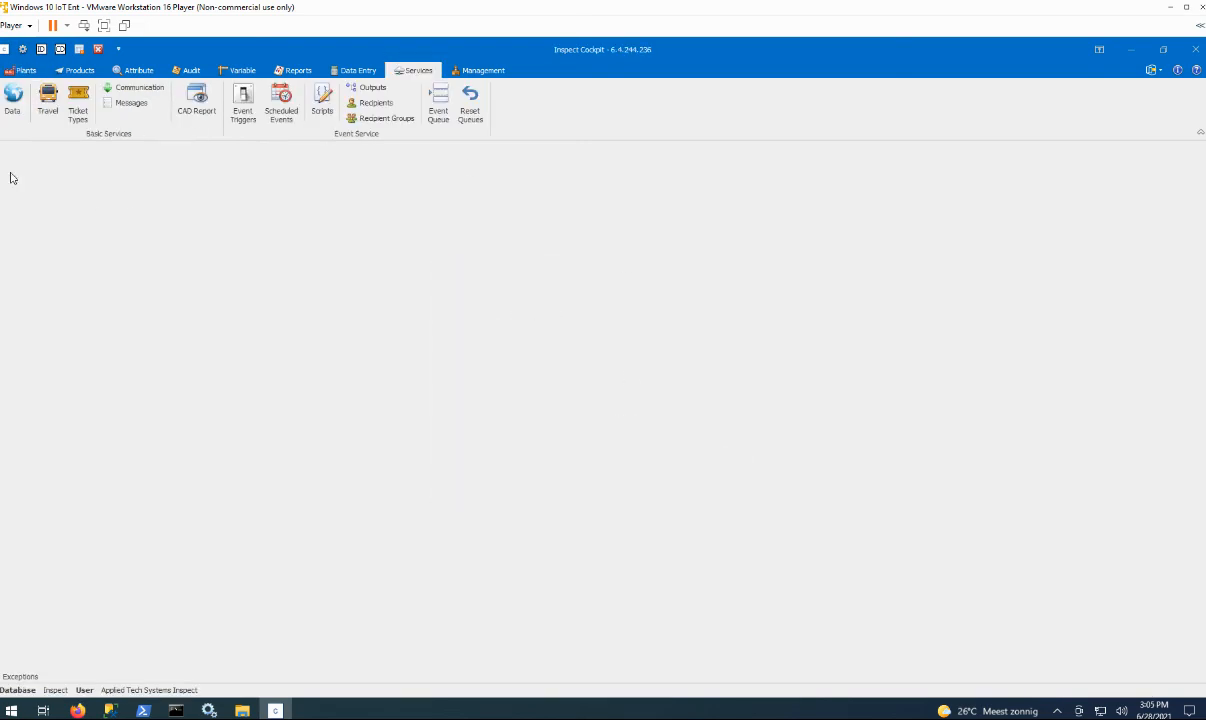
{"action": "left_click", "coordinate": [24, 52]}
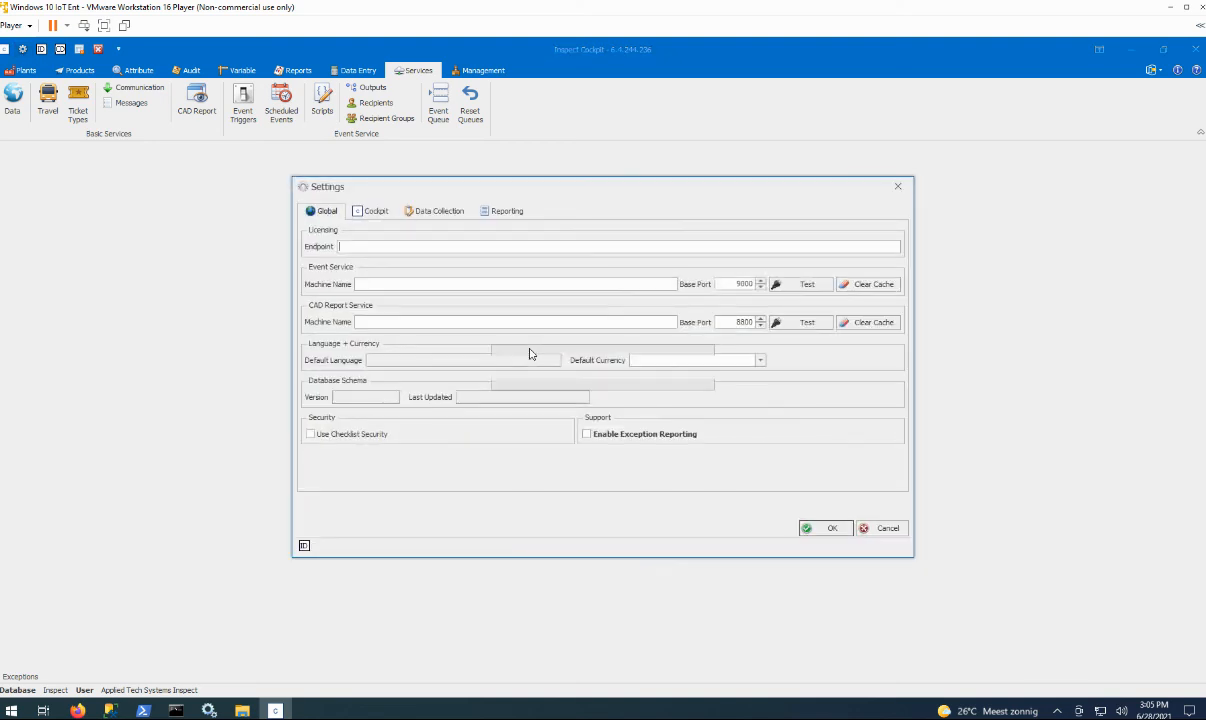
{"action": "left_click", "coordinate": [320, 213]}
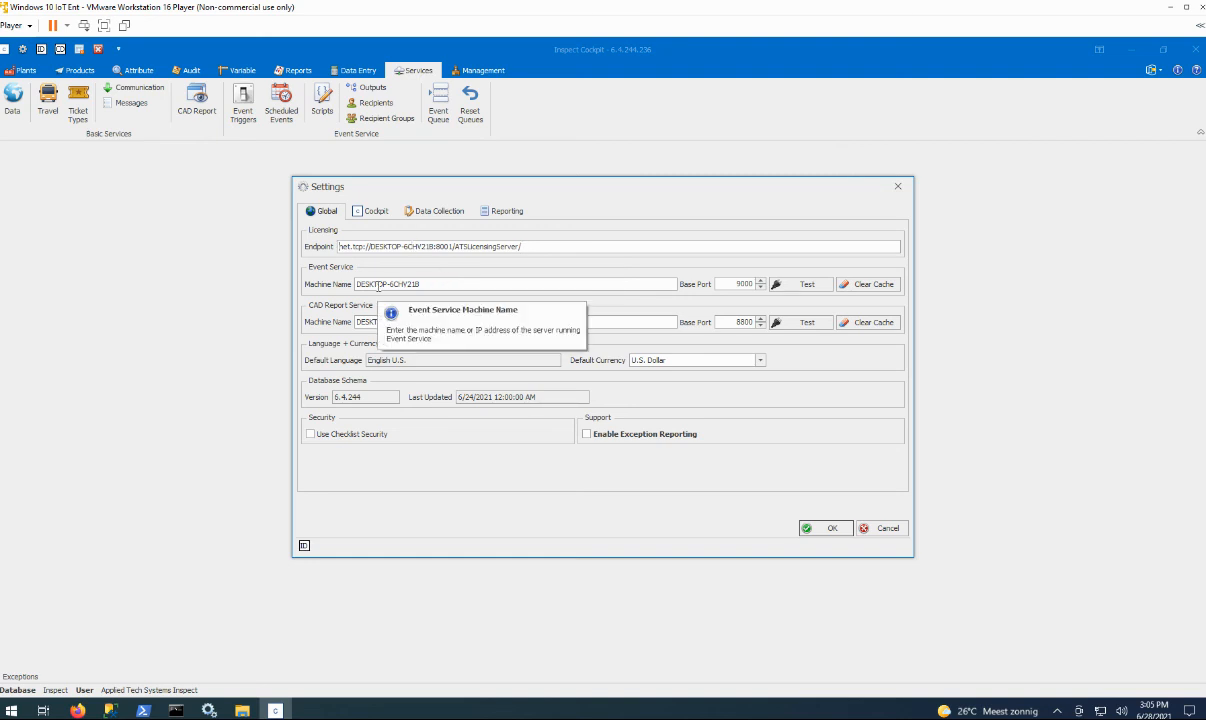
{"action": "left_click", "coordinate": [800, 284]}
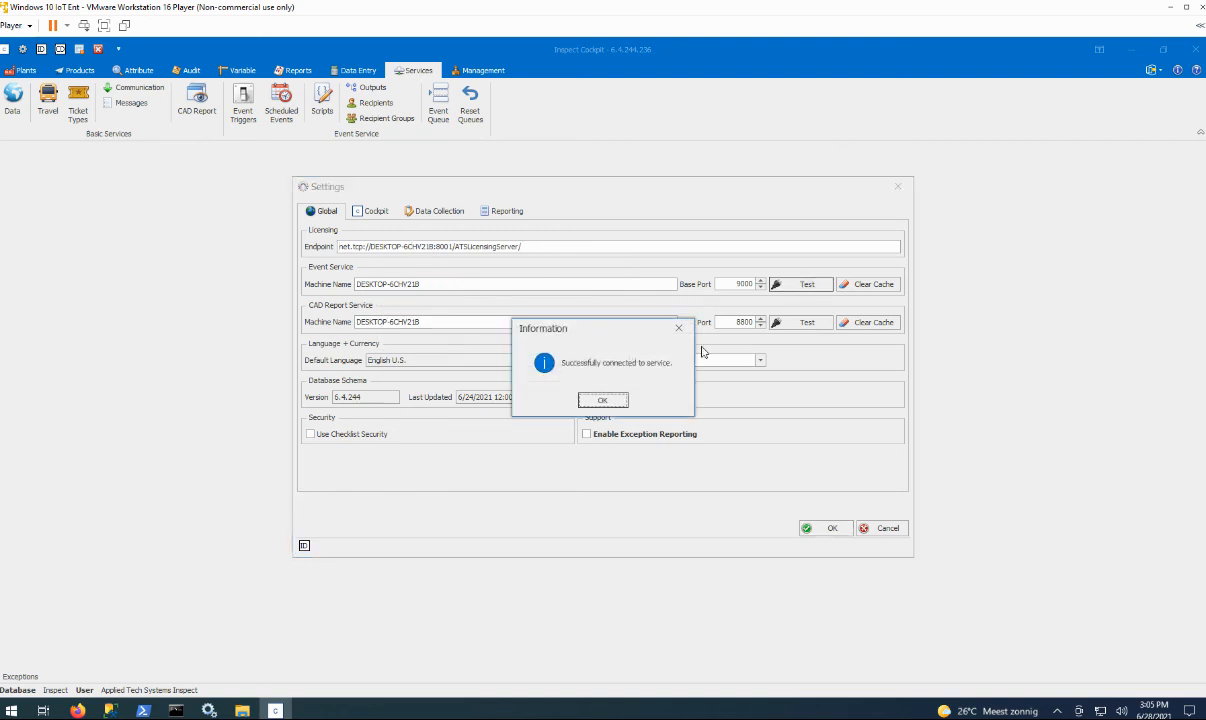
{"action": "left_click", "coordinate": [603, 400]}
{"action": "left_click", "coordinate": [790, 324]}
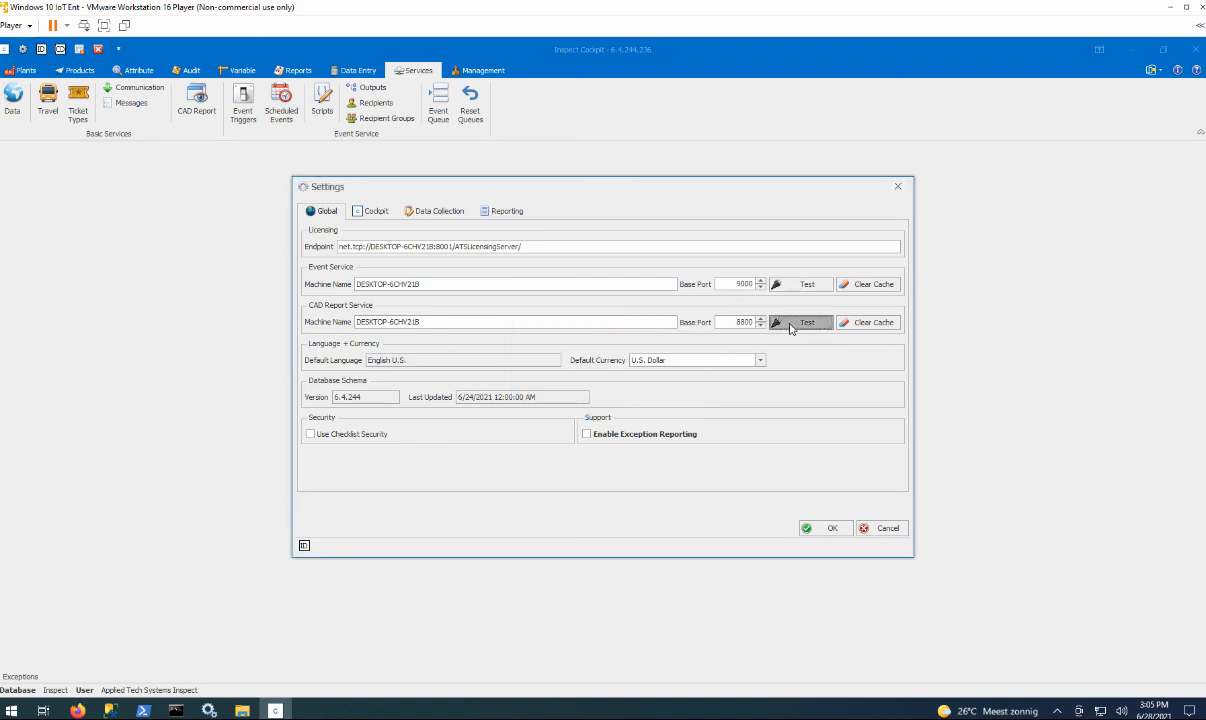
{"action": "left_click", "coordinate": [603, 400]}
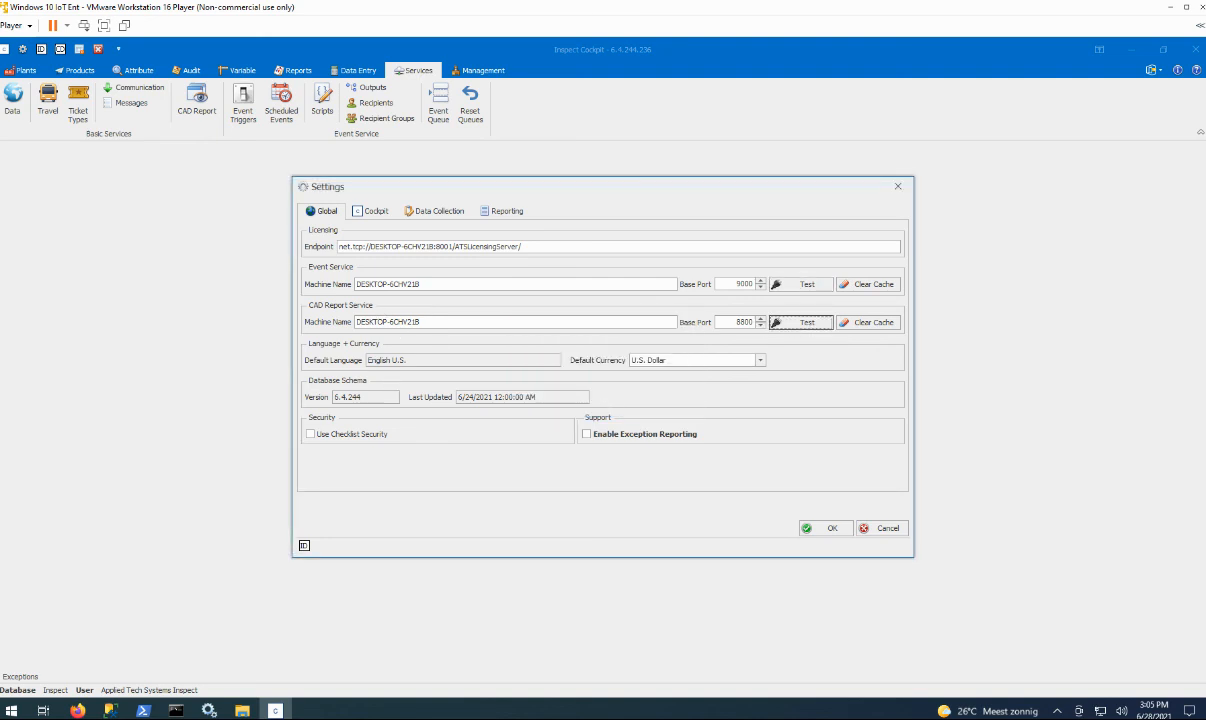